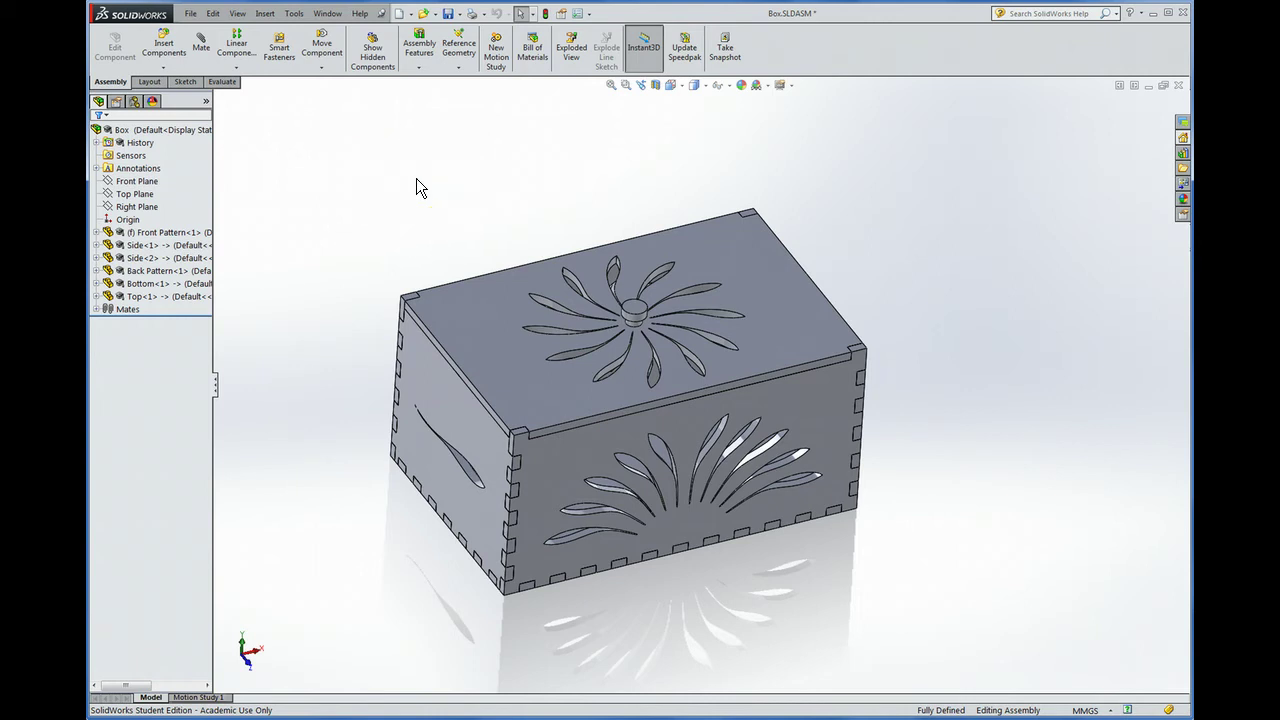
Create a new drawing document with a C (ANSI) Landscape sheet and its sheet format displayed
click(399, 15)
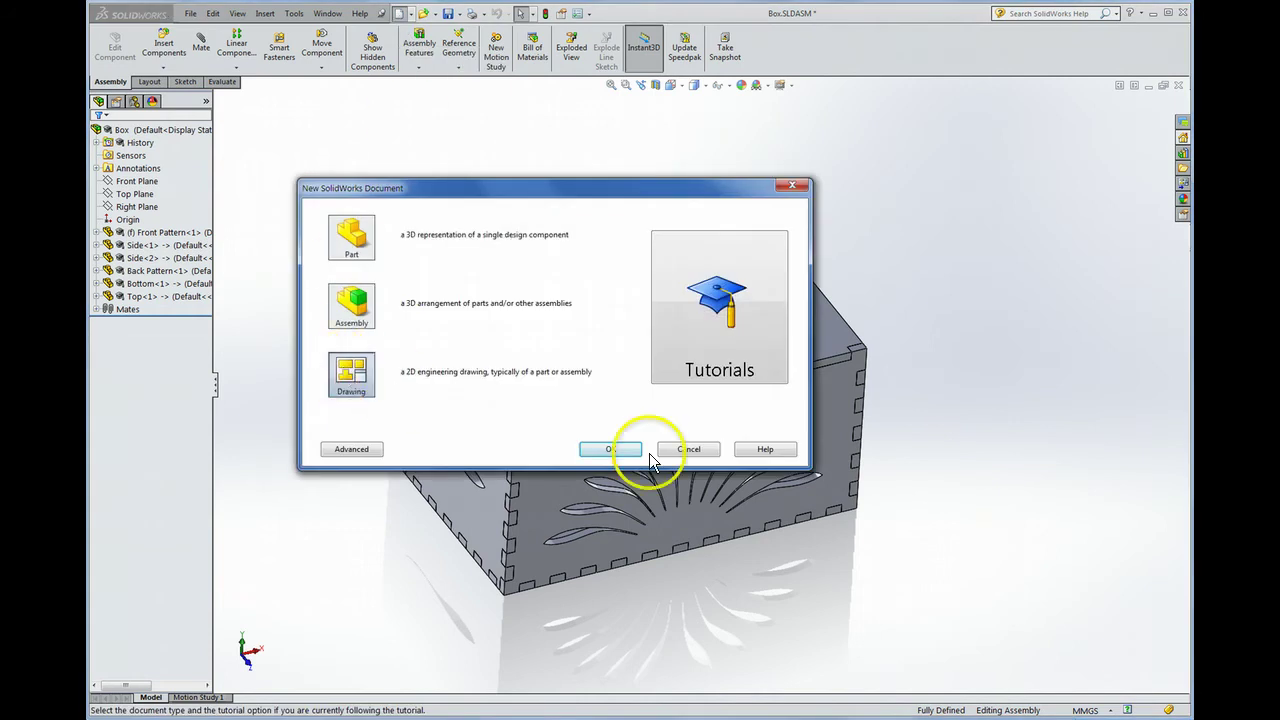
click(610, 449)
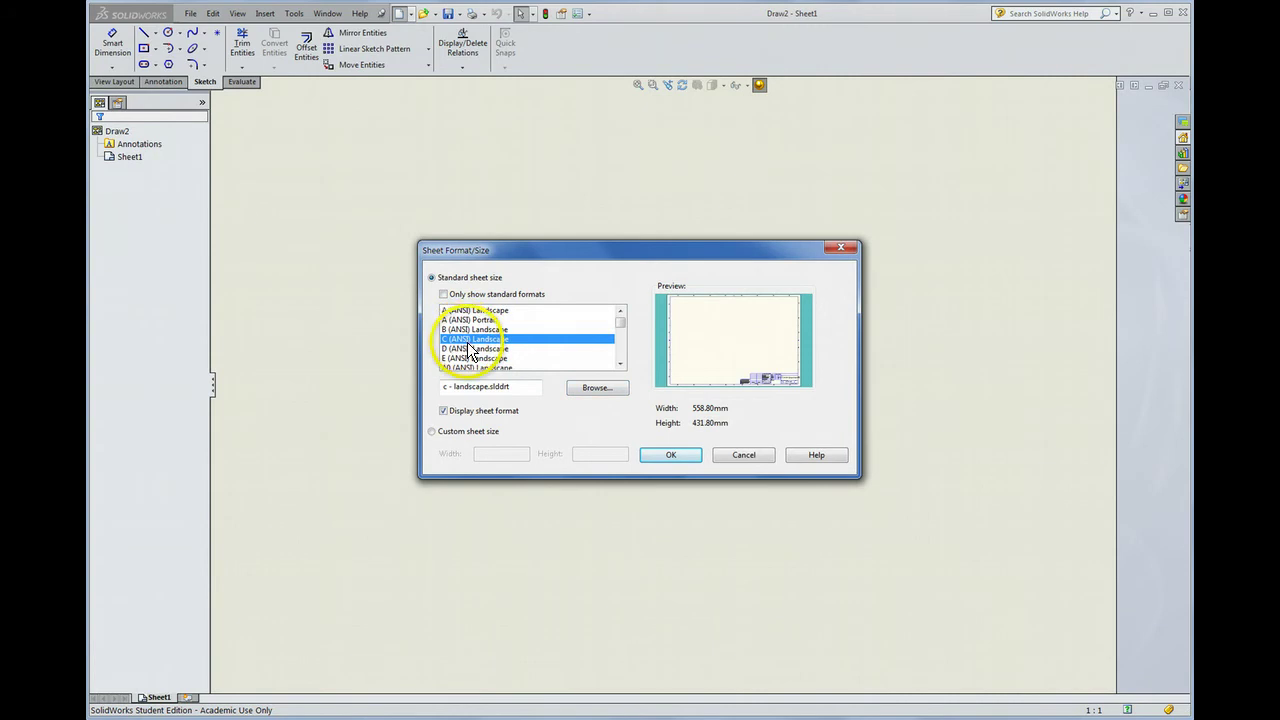
click(671, 455)
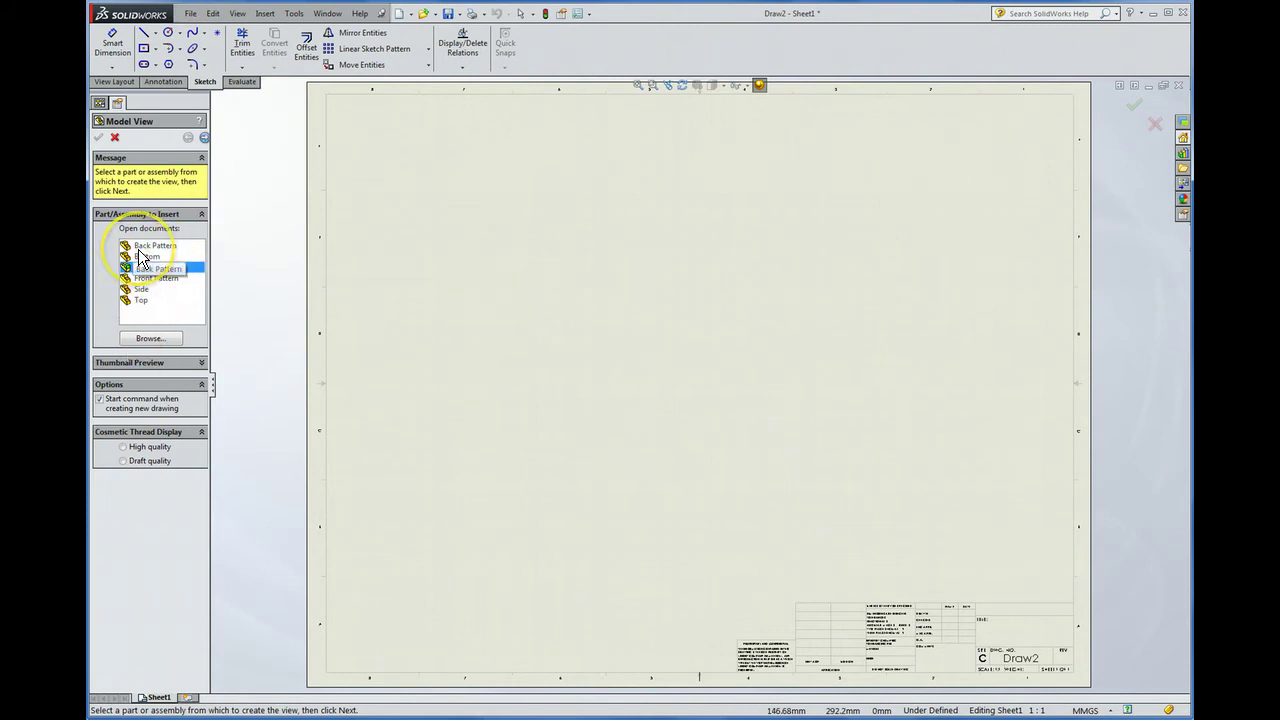
Place the Top view of Bottom.SLDPRT from the View Palette near the middle of the sheet
click(1185, 186)
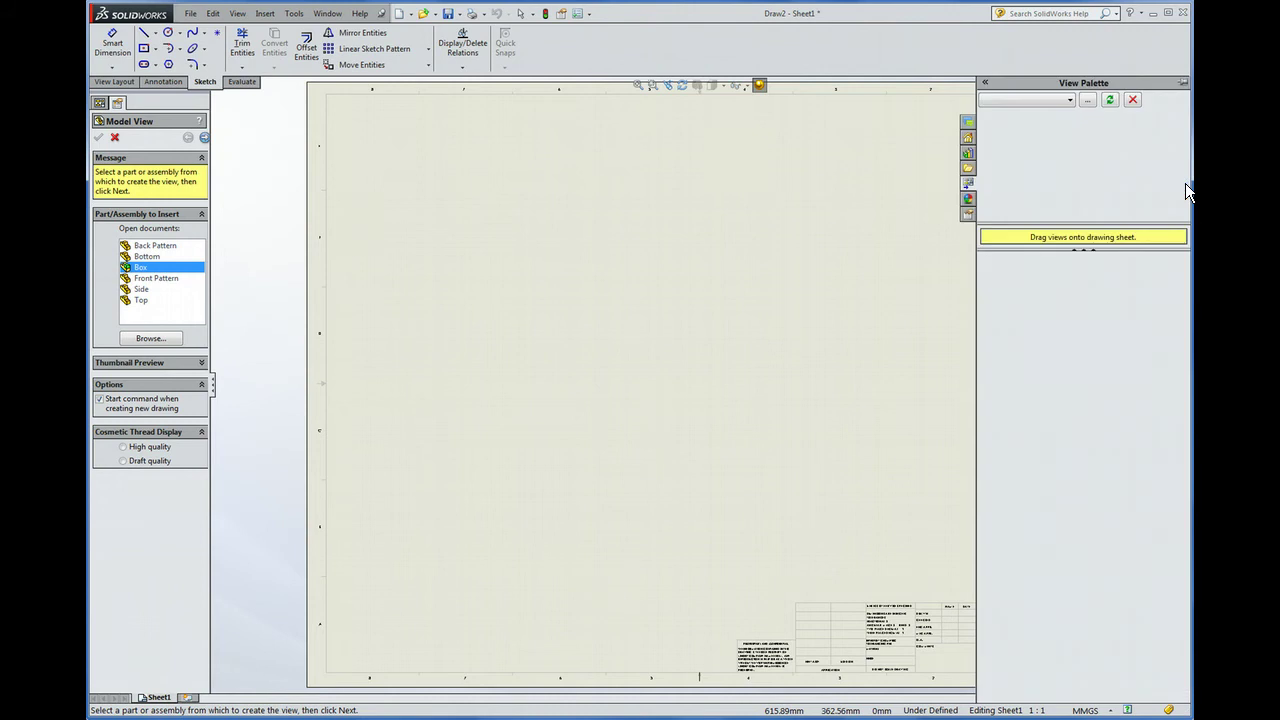
click(1062, 99)
click(1026, 150)
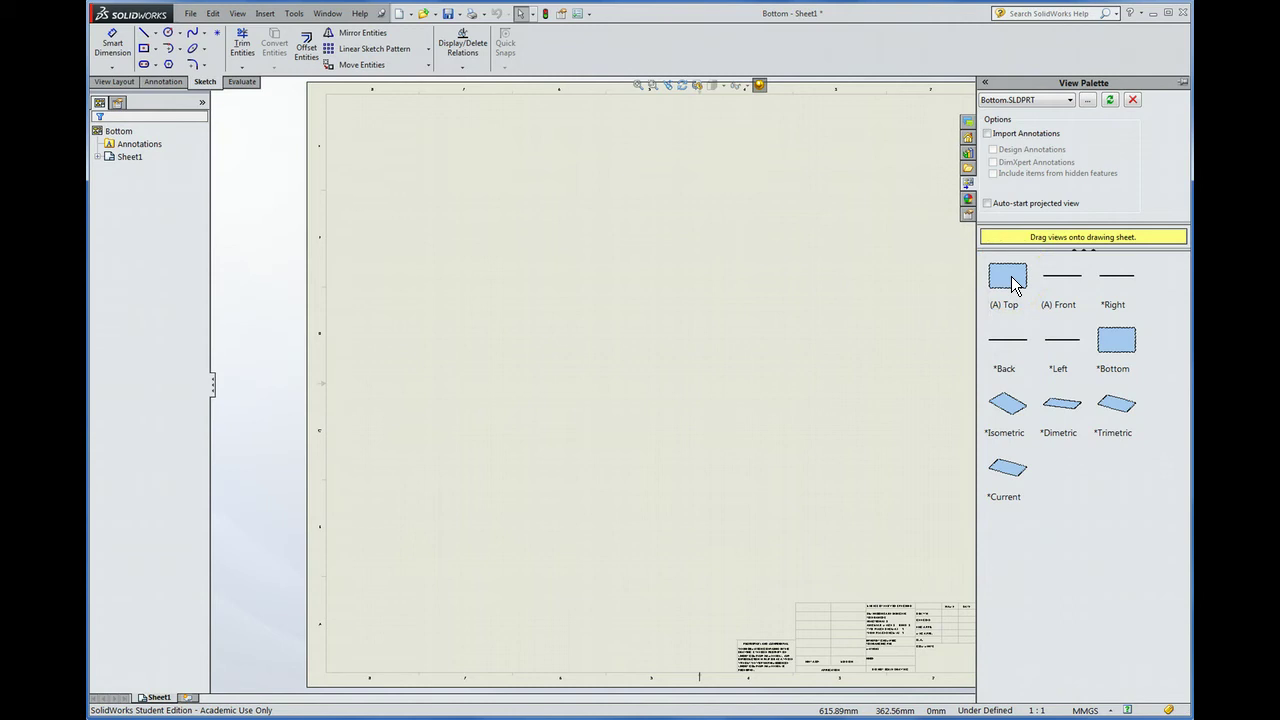
mouse_move(1013, 283)
mouse_down()
mouse_move(613, 361)
mouse_move(643, 347)
mouse_up()
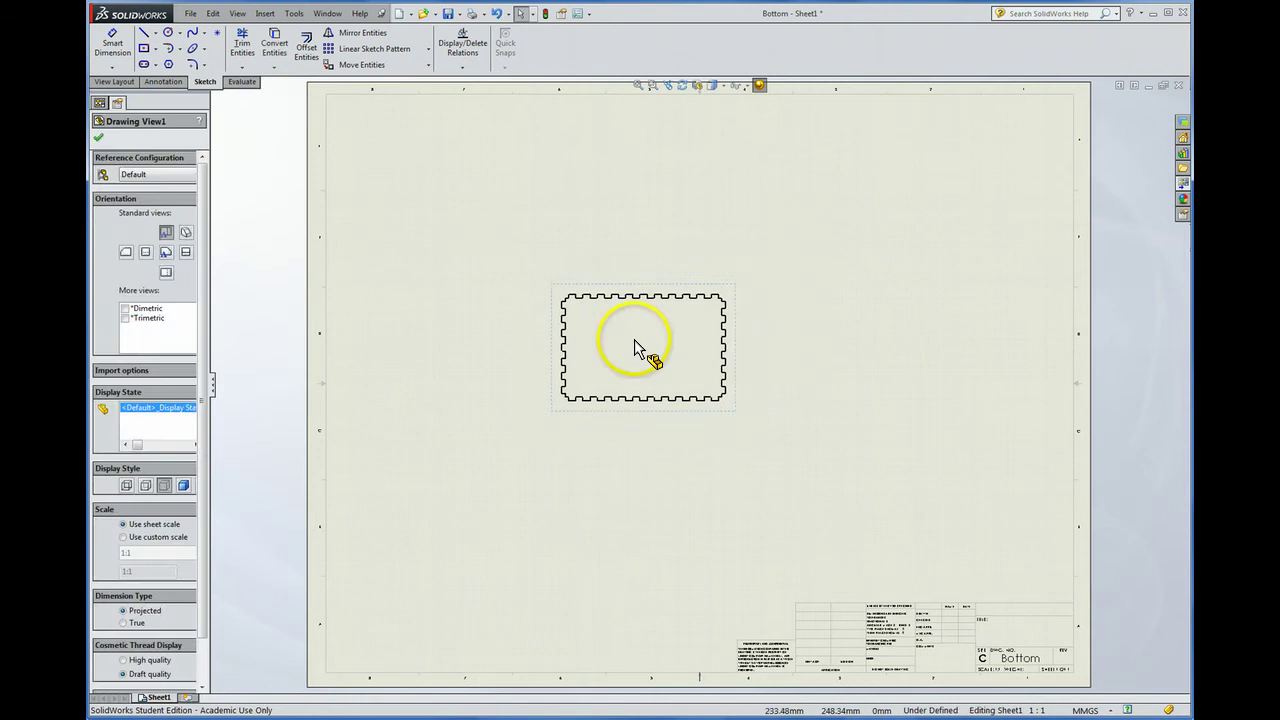
Give the Bottom part's drawing view a custom scale of 1:1
click(123, 537)
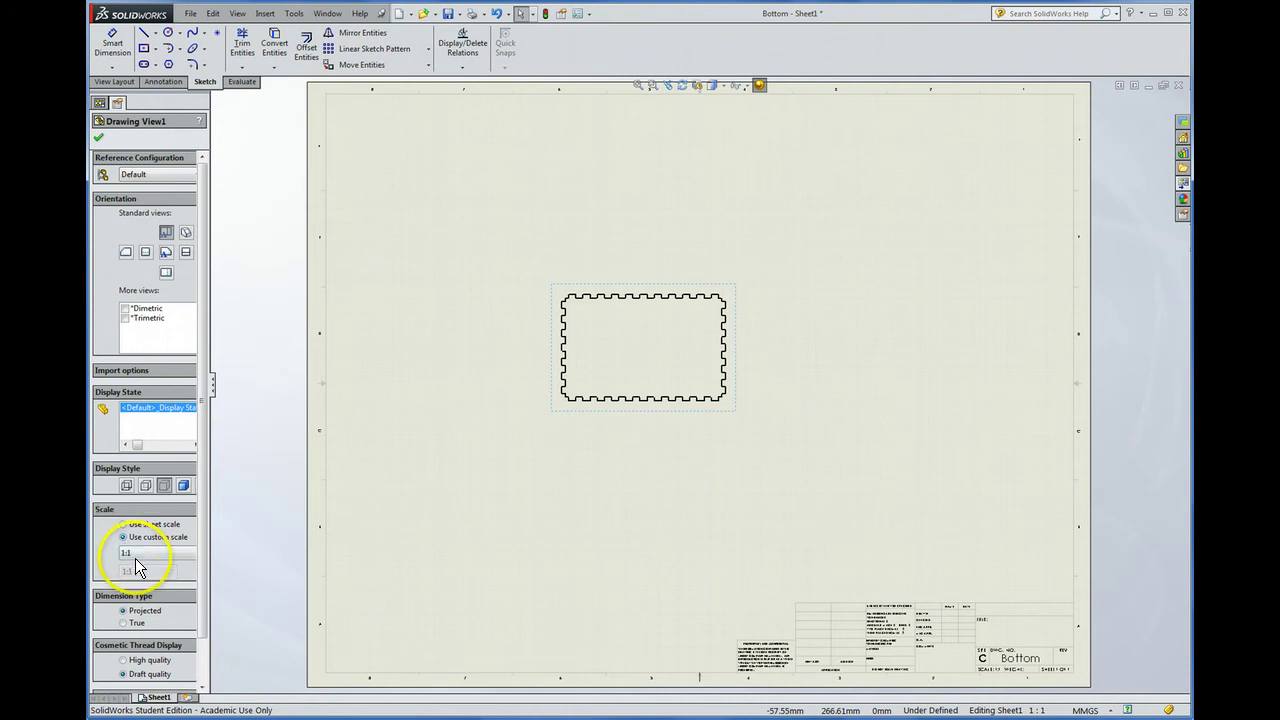
click(135, 553)
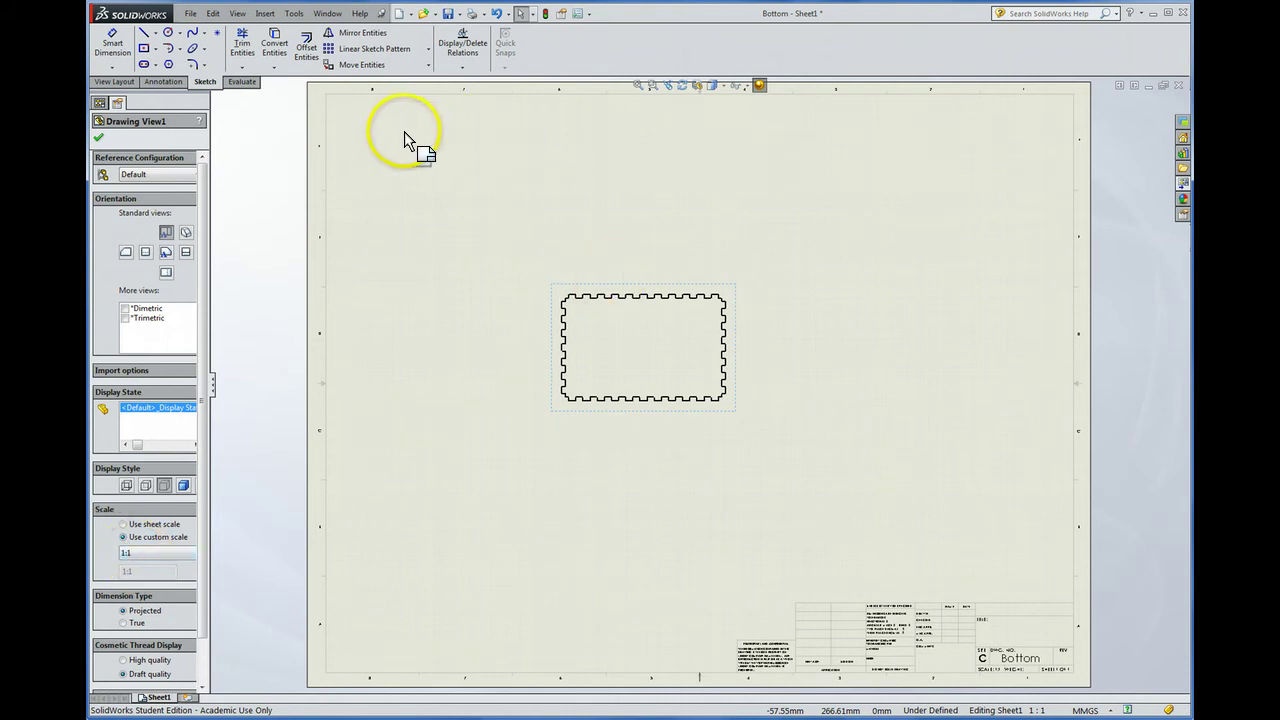
click(98, 137)
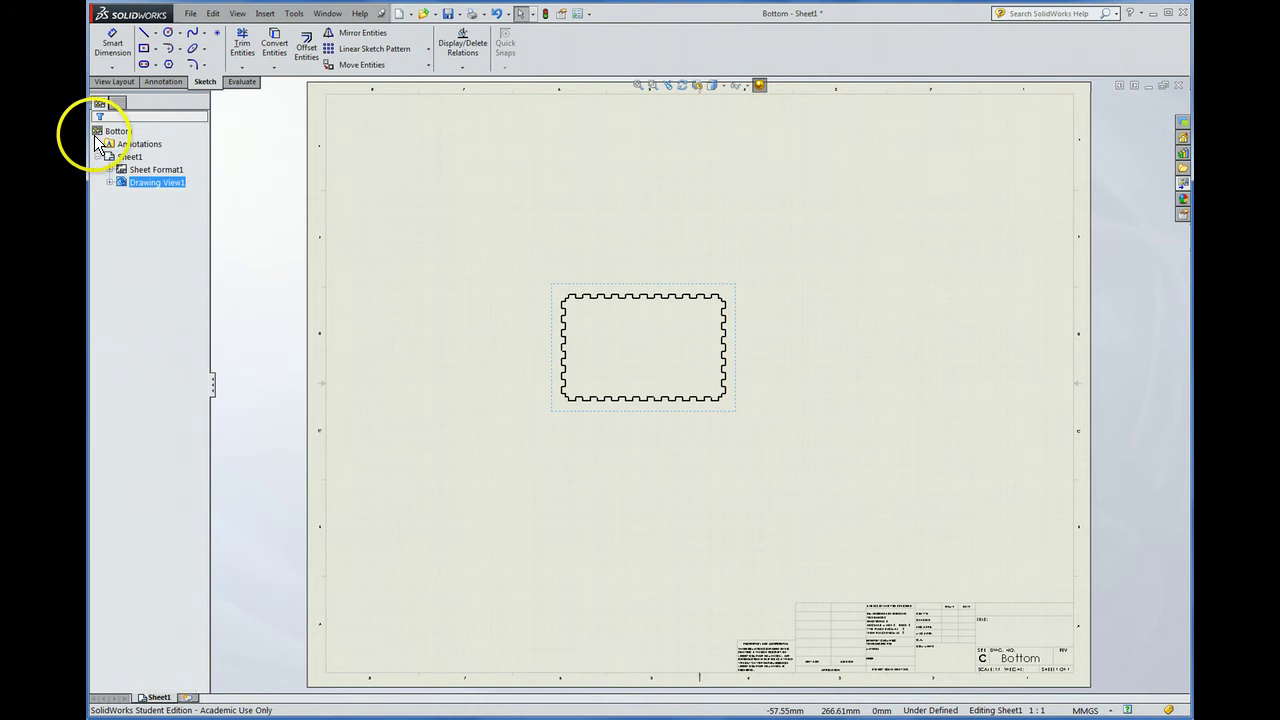
Place the Right view of Side.SLDPRT on the sheet just to the right of the Bottom part's view
click(1183, 183)
click(1045, 105)
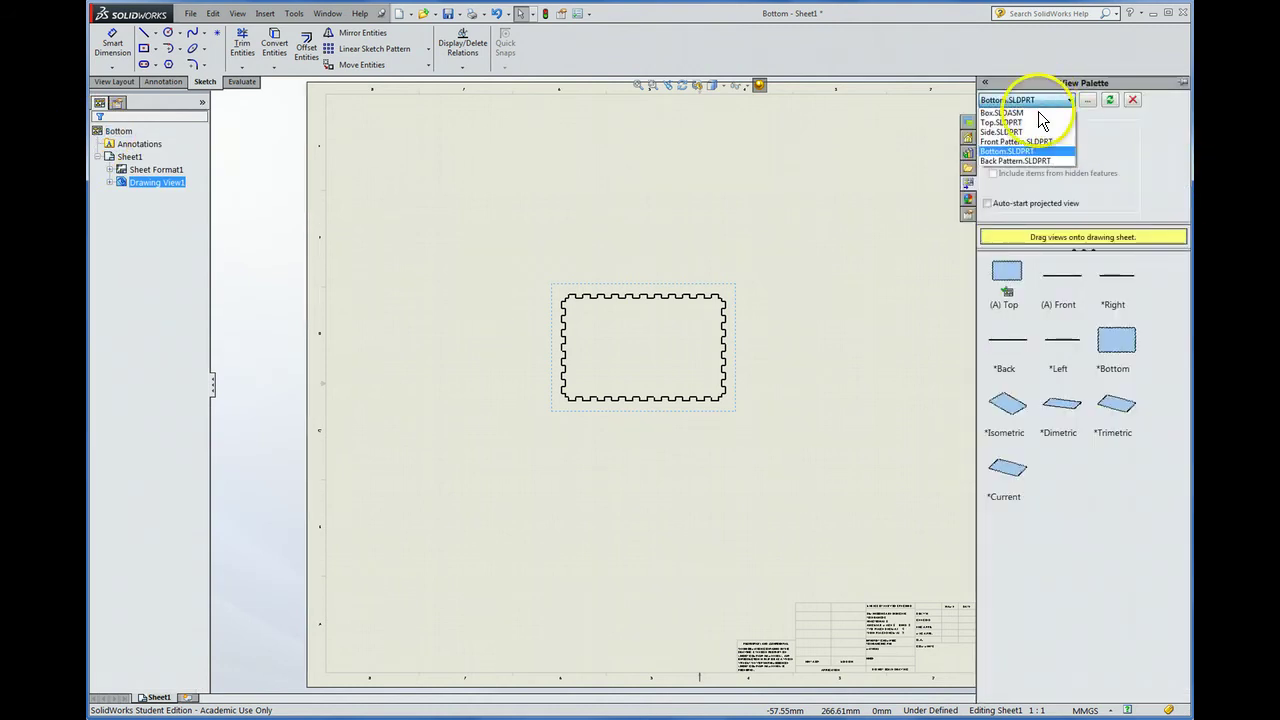
click(1026, 132)
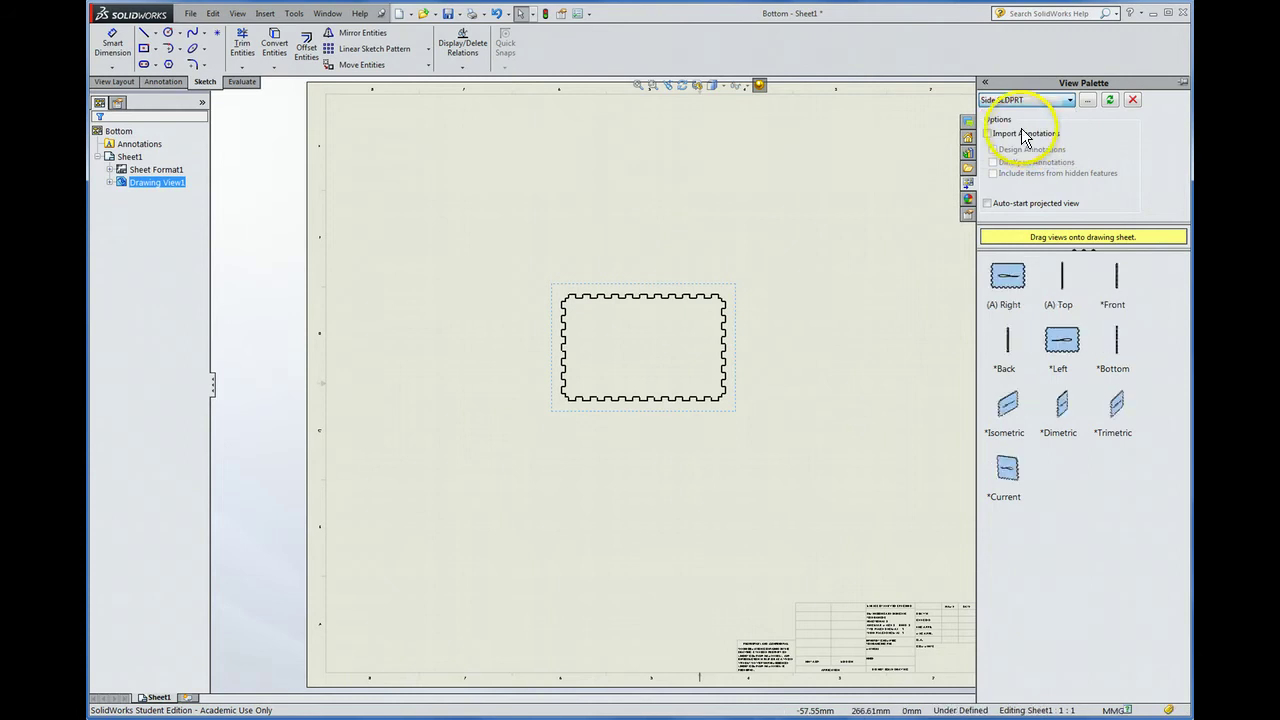
click(1012, 280)
mouse_move(1018, 277)
mouse_down()
mouse_move(858, 312)
mouse_move(761, 357)
mouse_move(789, 352)
mouse_up()
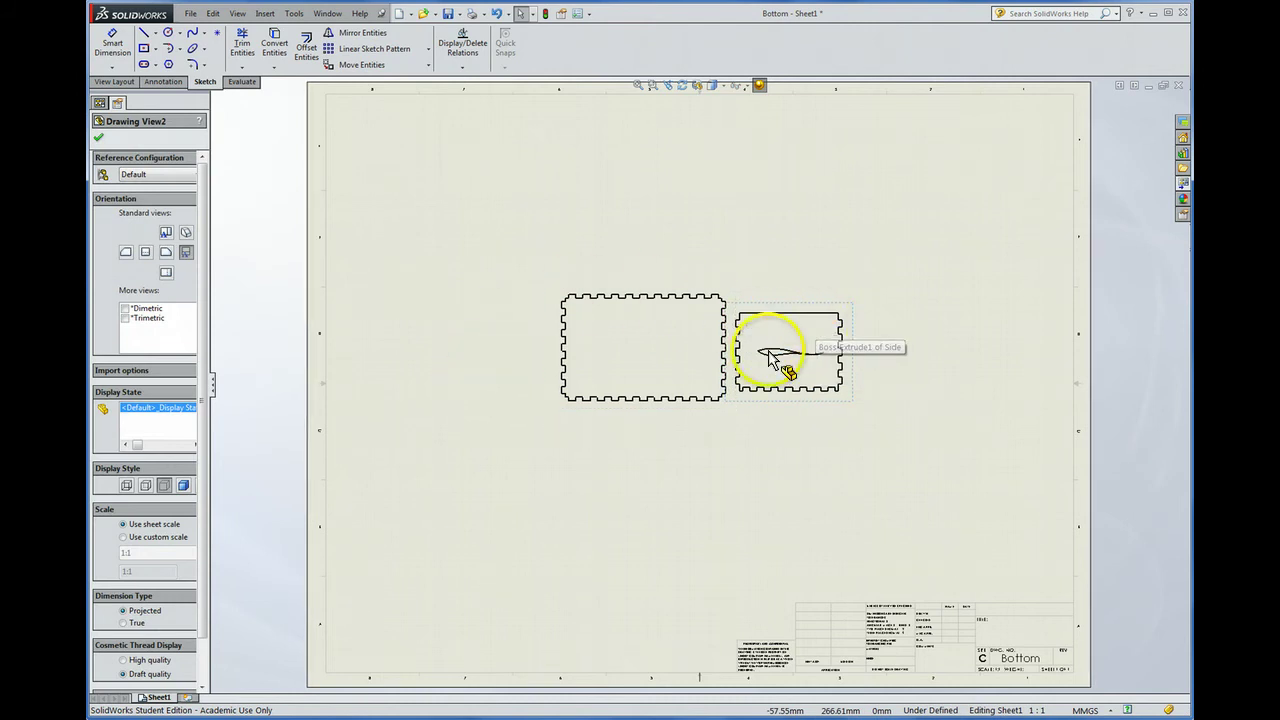
Place the Left view of Side.SLDPRT on the sheet just to the left of the Bottom part's view
click(1183, 183)
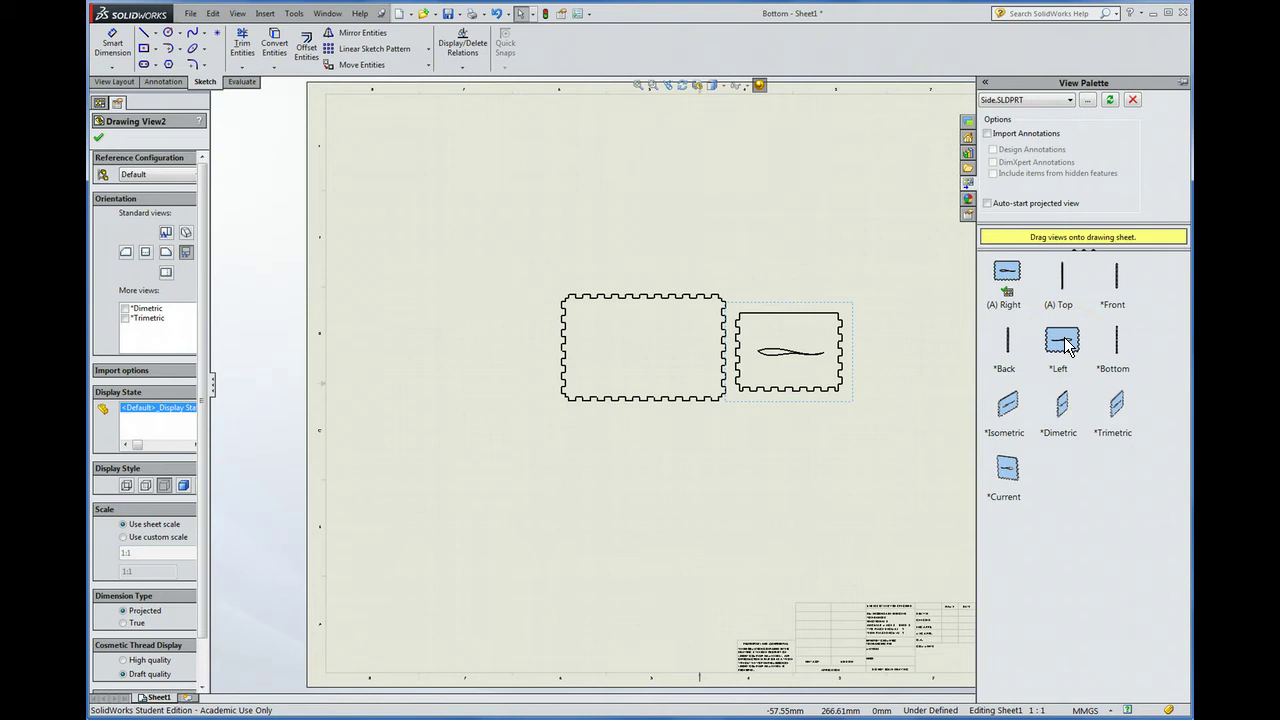
click(1096, 50)
click(1058, 337)
mouse_move(1058, 335)
mouse_down()
mouse_move(500, 340)
mouse_move(1128, 333)
mouse_move(471, 343)
mouse_move(484, 352)
mouse_up()
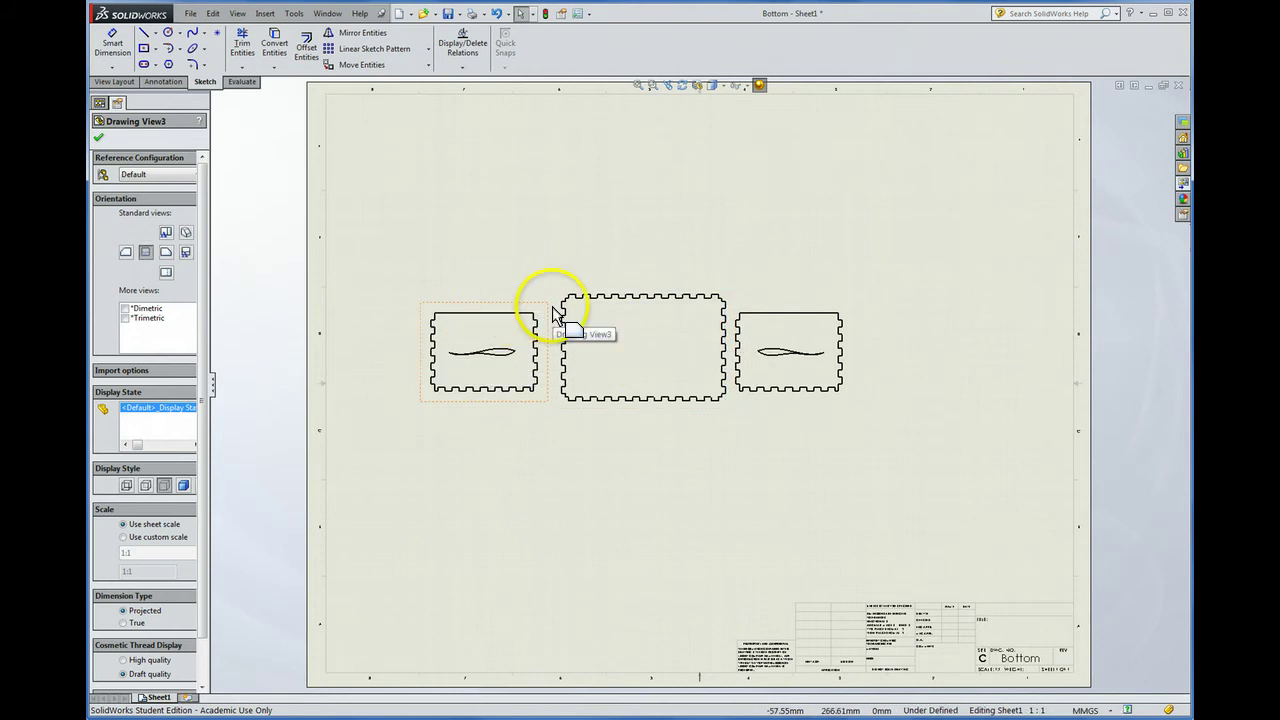
Place the Front view of Front Pattern.SLDPRT directly below the Bottom part's view
click(1183, 183)
click(995, 101)
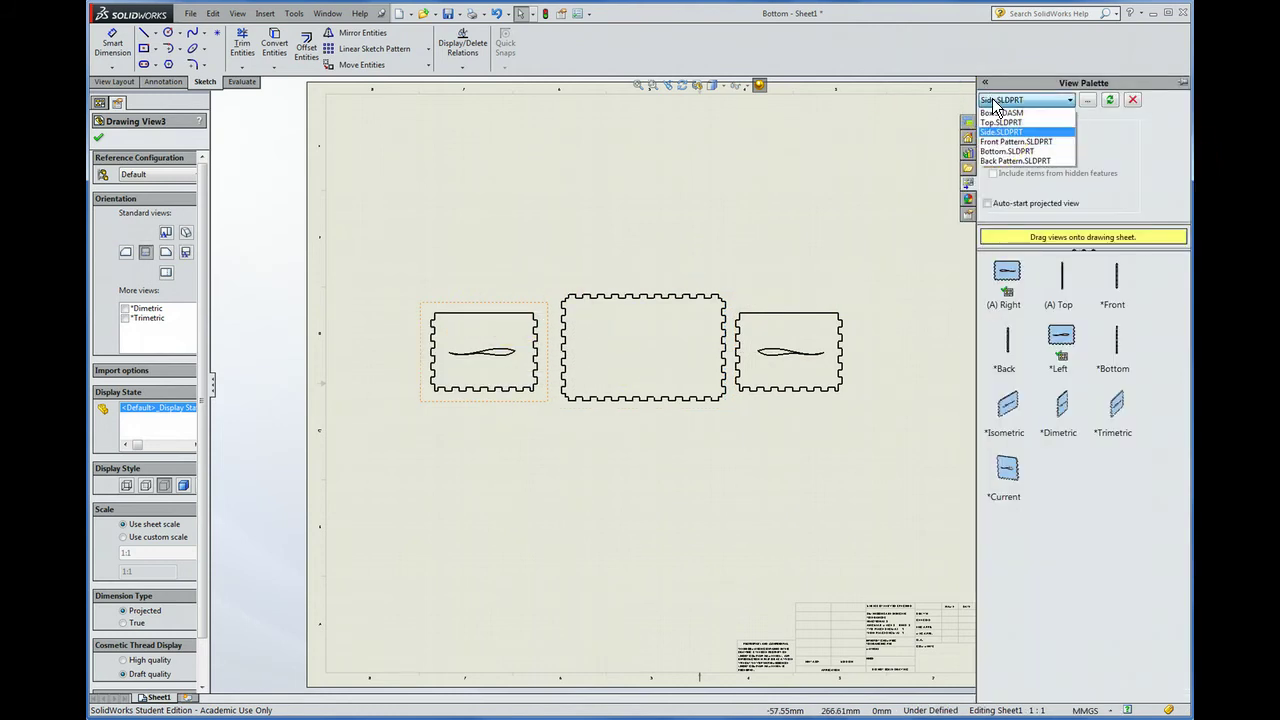
click(1015, 141)
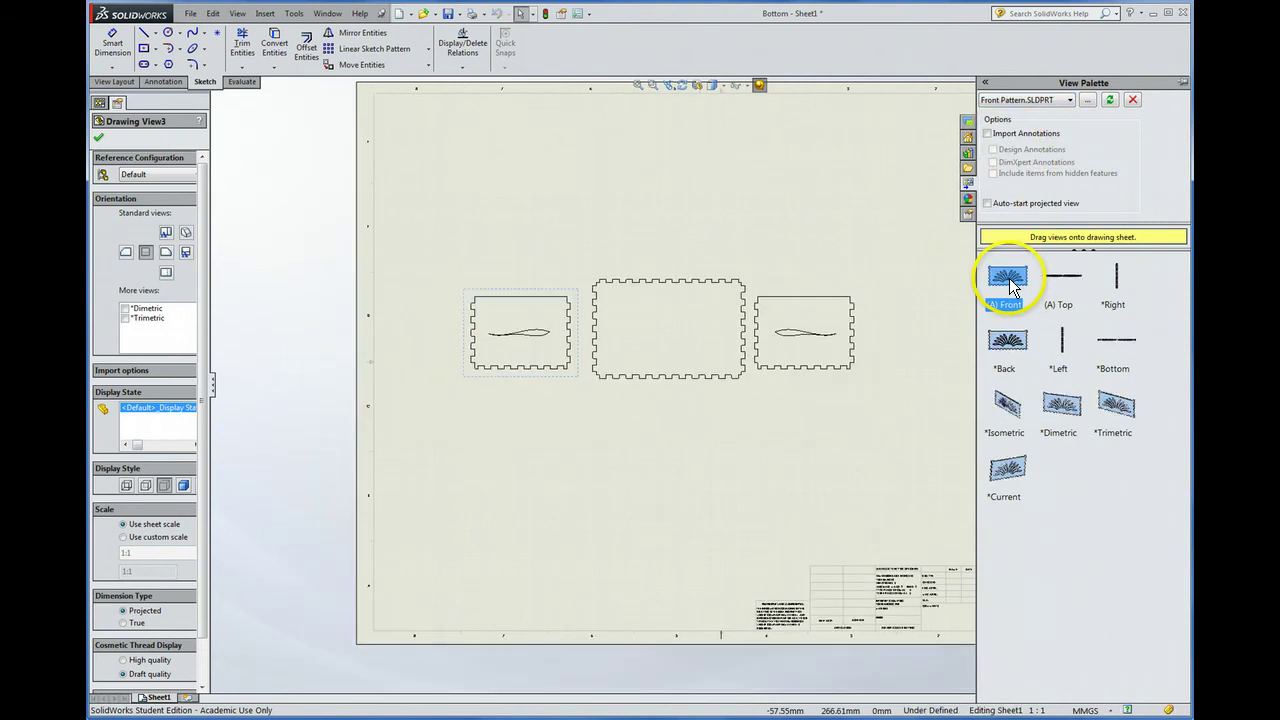
mouse_move(1009, 278)
mouse_down()
mouse_move(820, 409)
mouse_move(632, 440)
mouse_move(686, 343)
mouse_move(680, 427)
mouse_move(768, 337)
mouse_move(821, 340)
mouse_move(643, 401)
mouse_move(668, 431)
mouse_up()
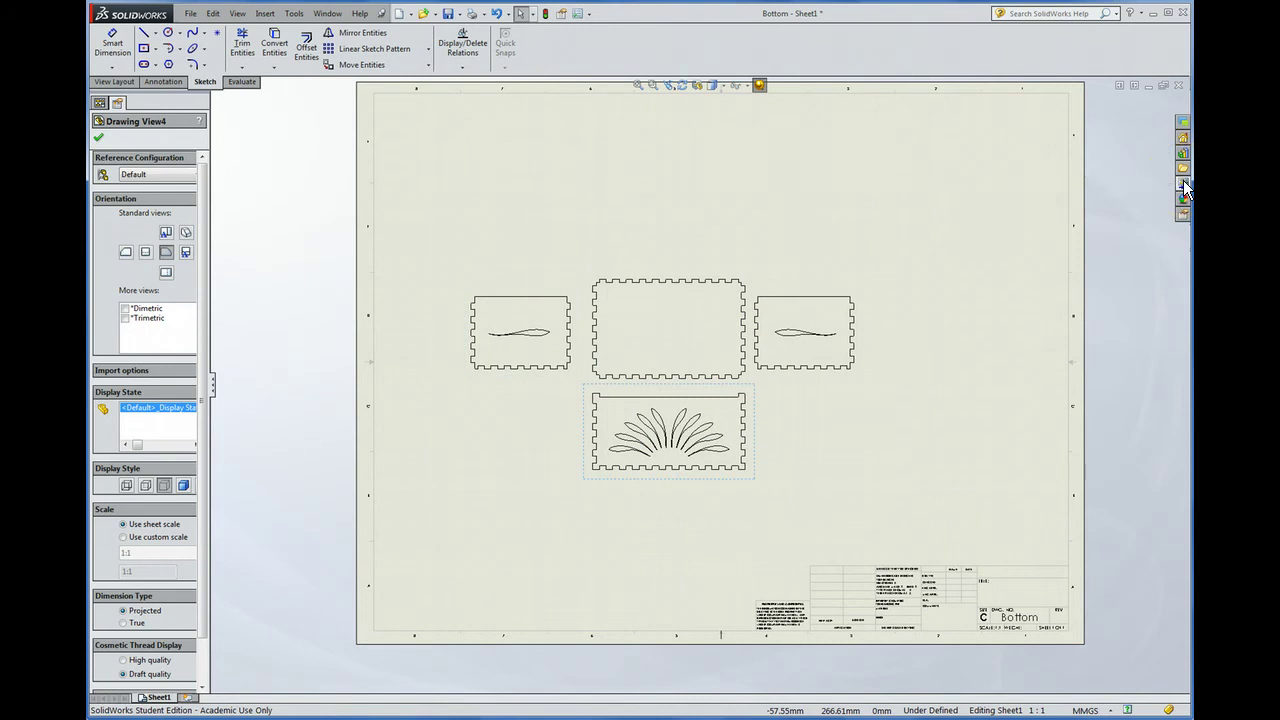
Place the Top view of Top.SLDPRT directly above the Bottom part's view
click(1186, 188)
click(1027, 99)
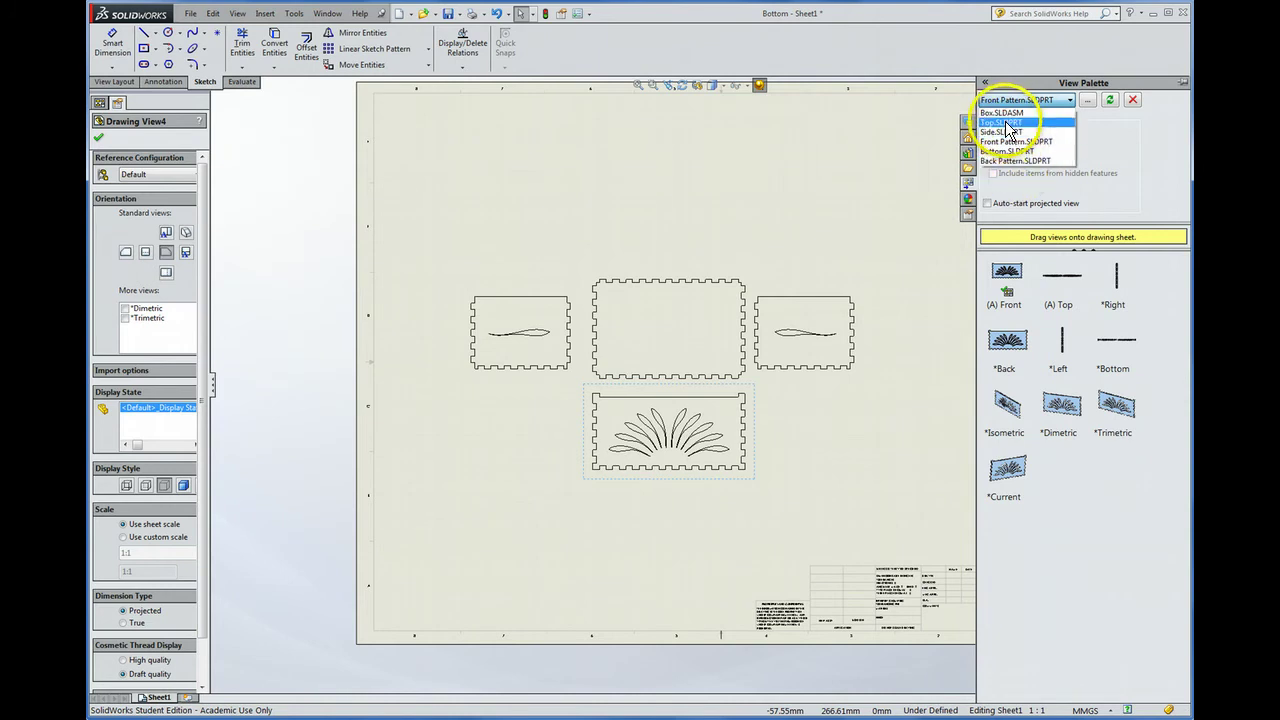
click(1010, 122)
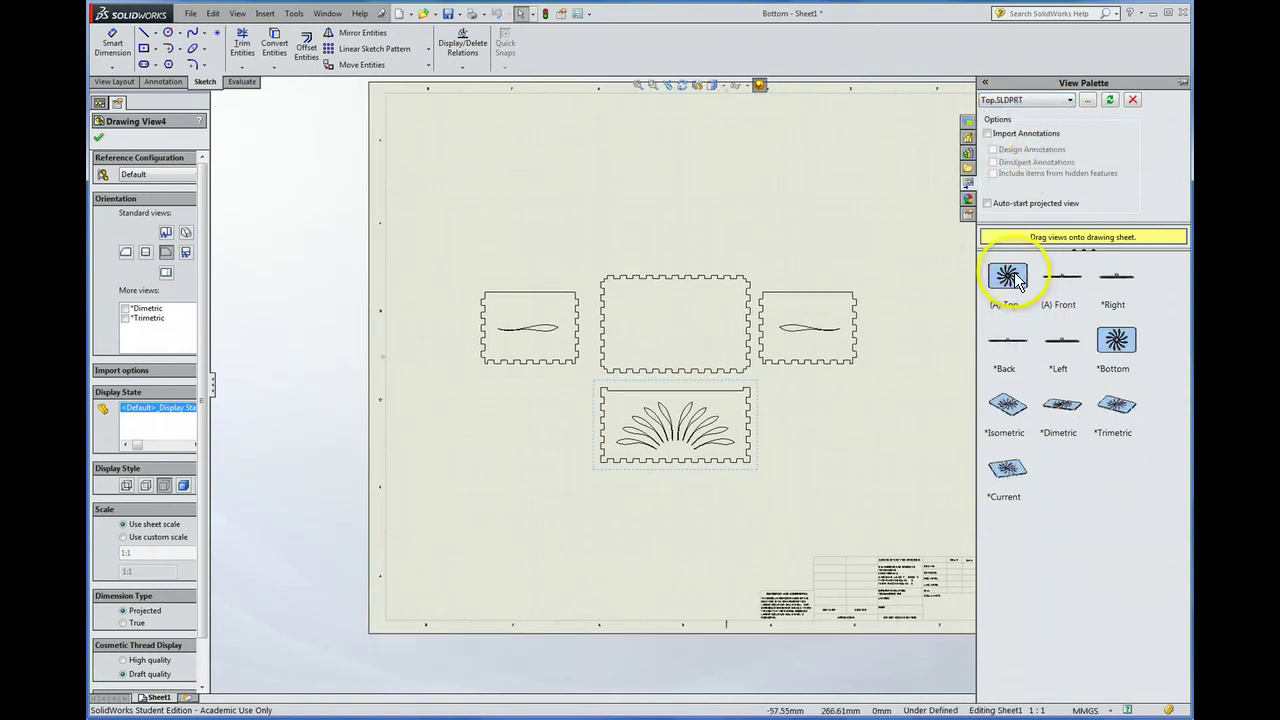
mouse_move(787, 263)
mouse_down()
mouse_move(549, 246)
mouse_move(677, 214)
mouse_up()
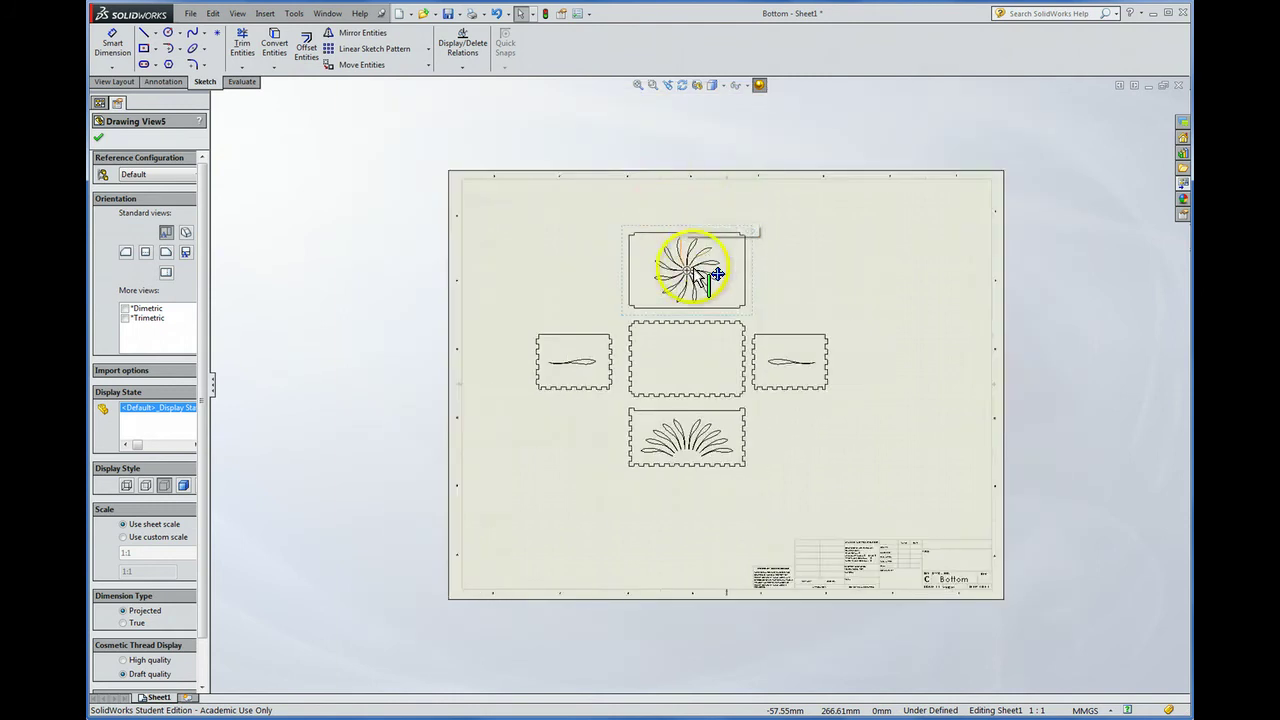
Delete the center mark in the knob circle of the Top part's view
scroll(689, 290, down, 3)
scroll(690, 292, down, 3)
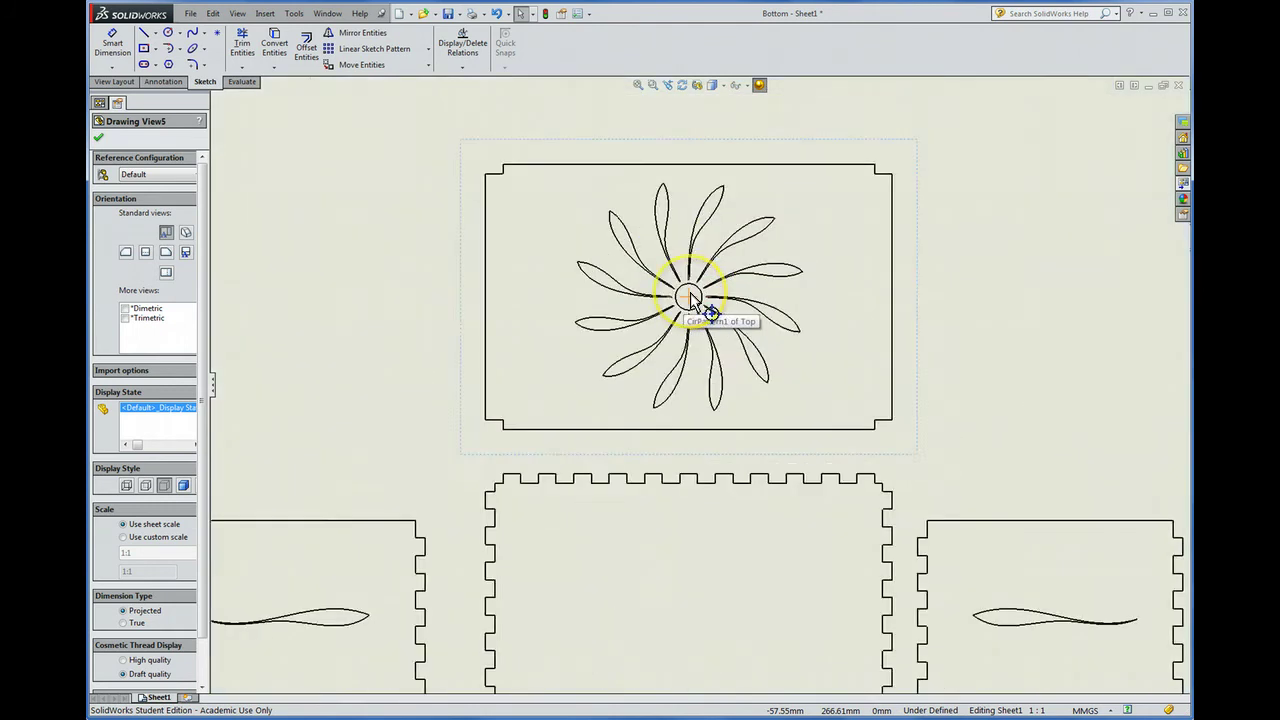
scroll(690, 292, down, 2)
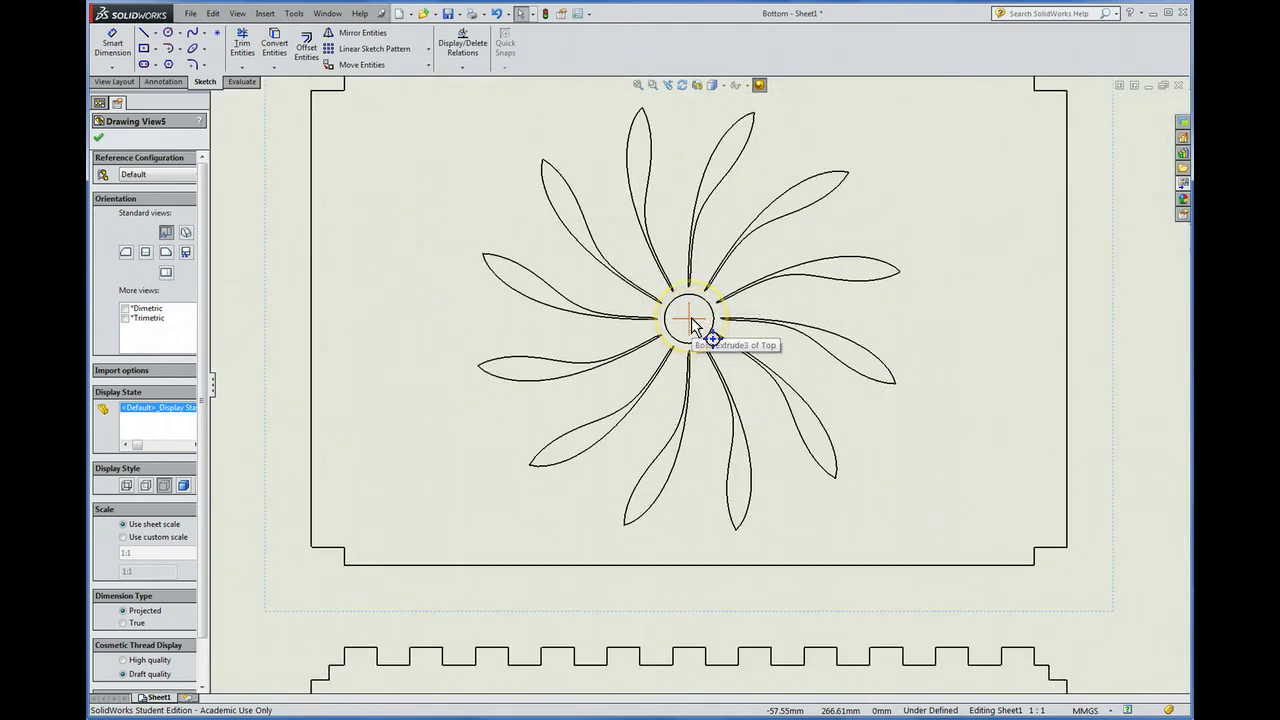
click(691, 317)
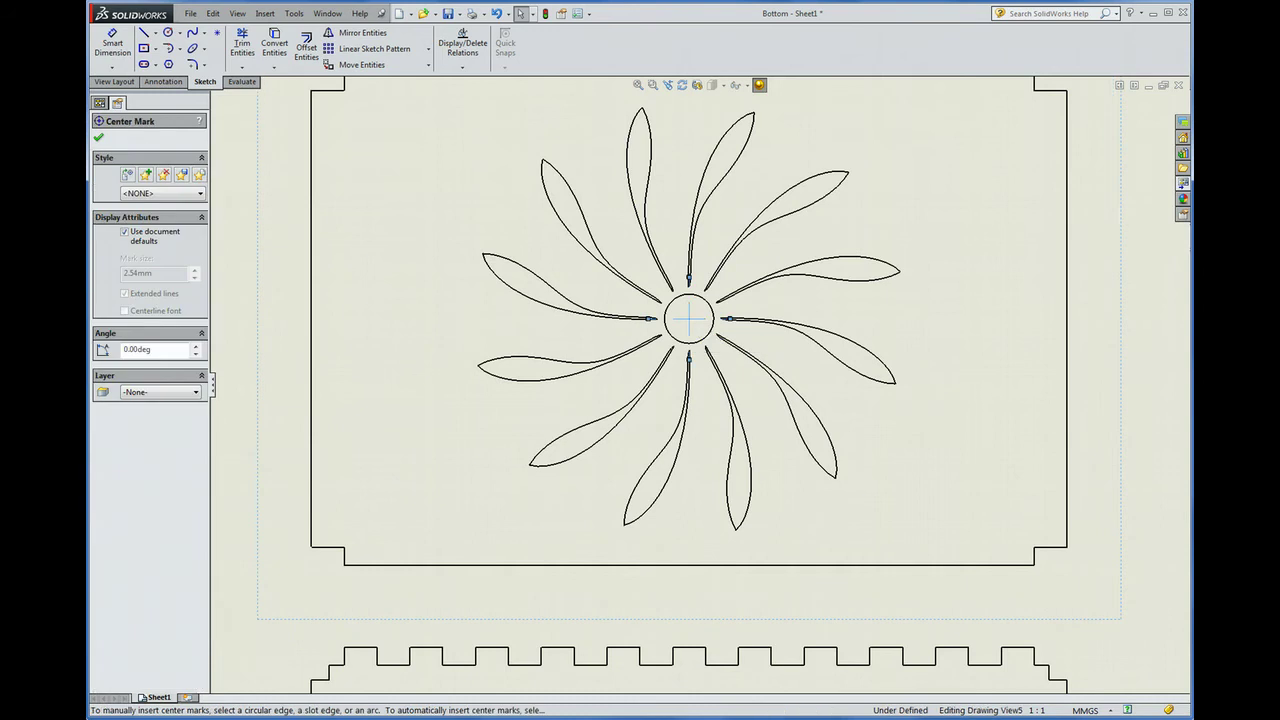
key(Escape)
click(691, 317)
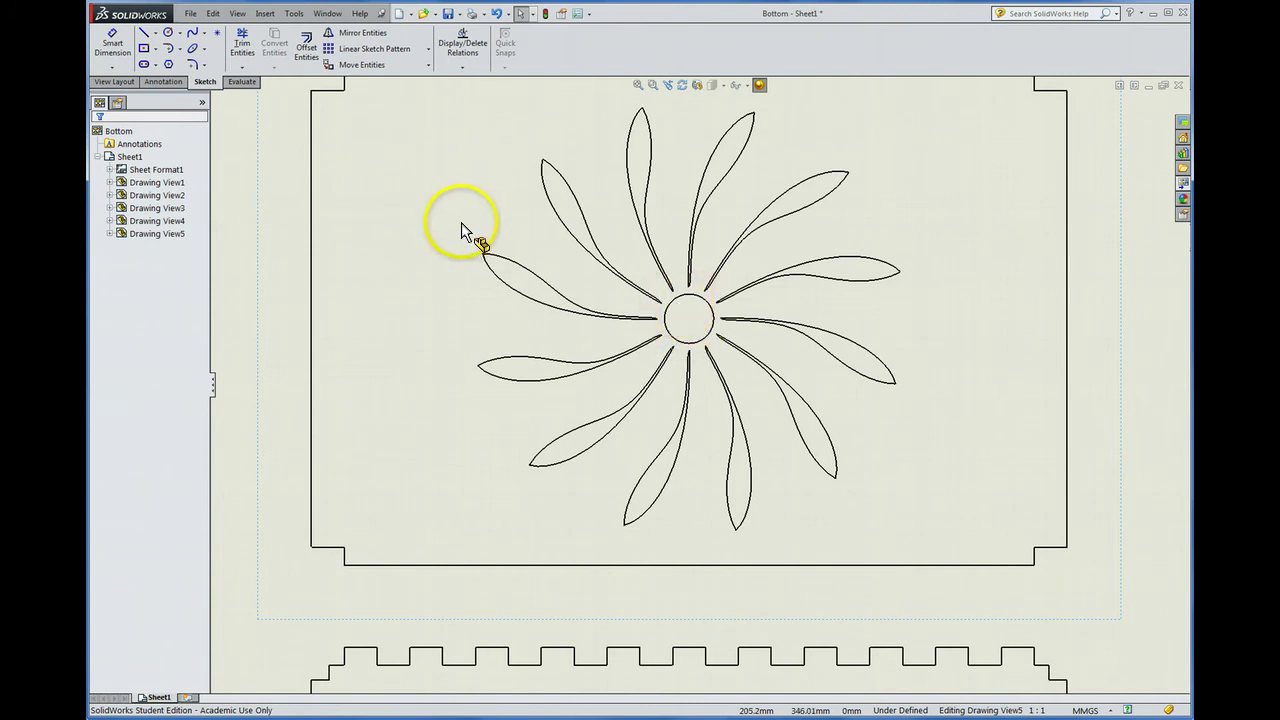
Change the Top part's view to the Wireframe display style so the knob's hidden inner circle is drawn solid
click(296, 192)
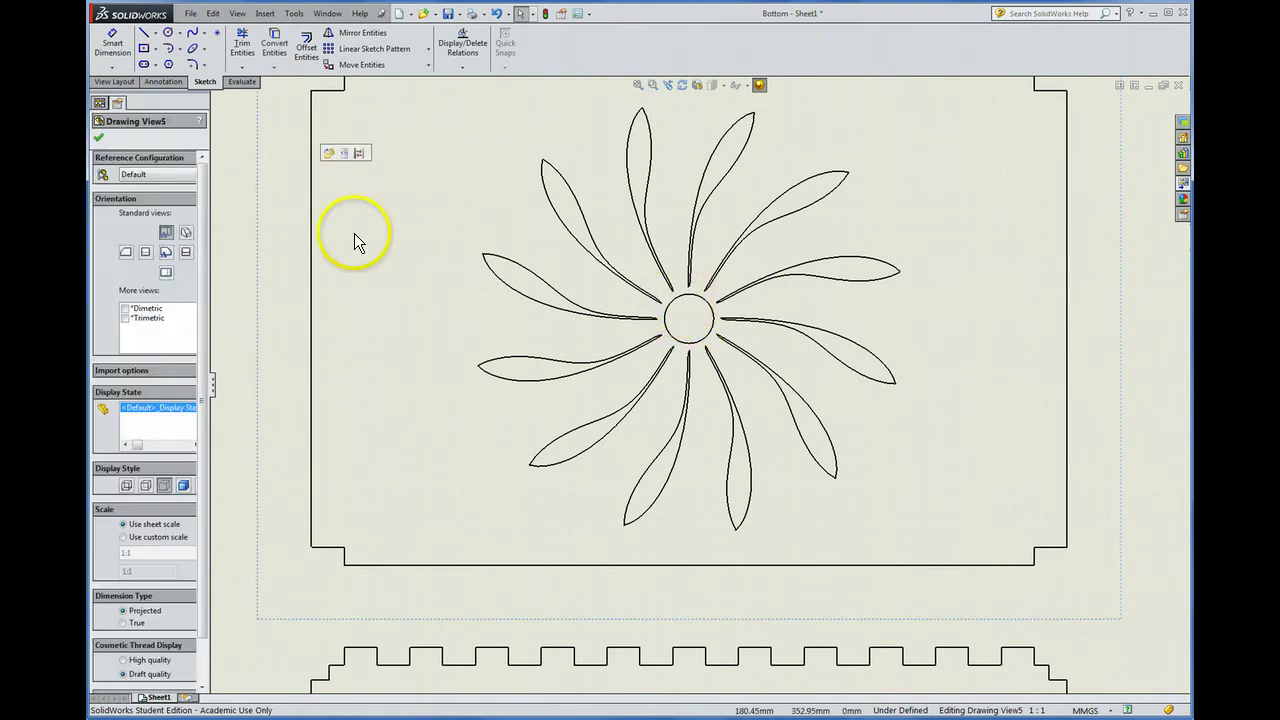
key(z)
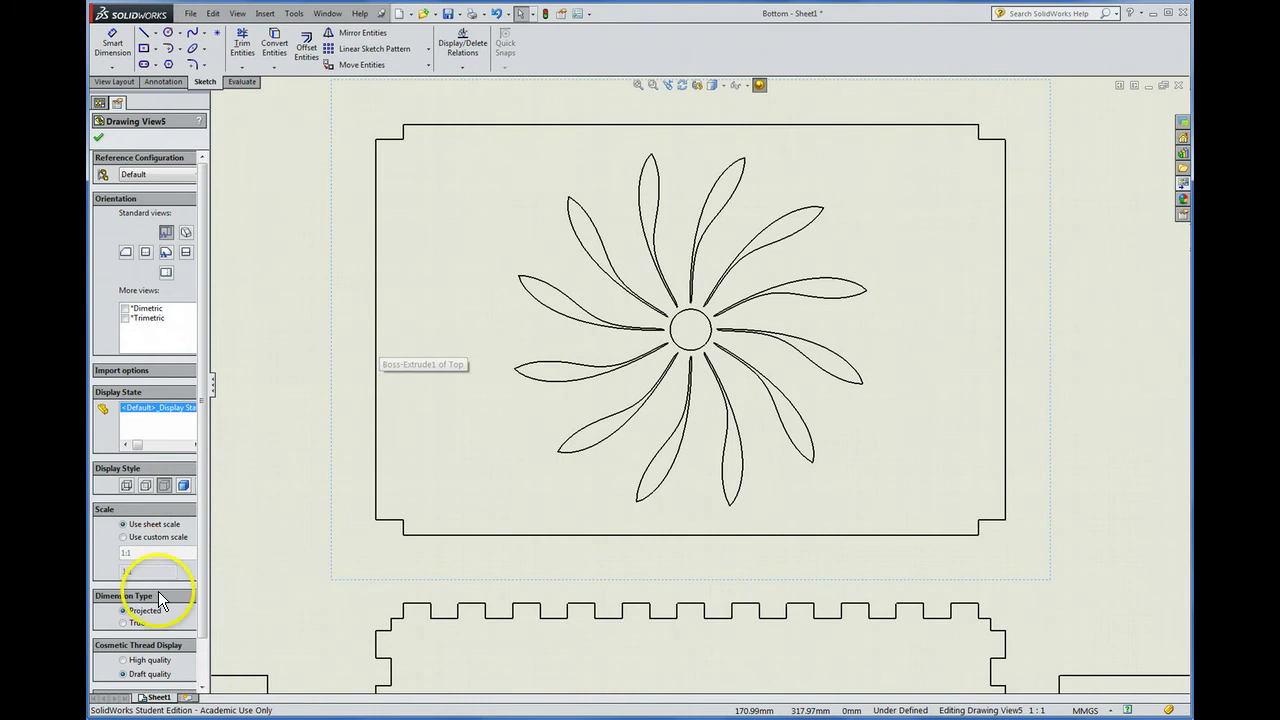
click(145, 485)
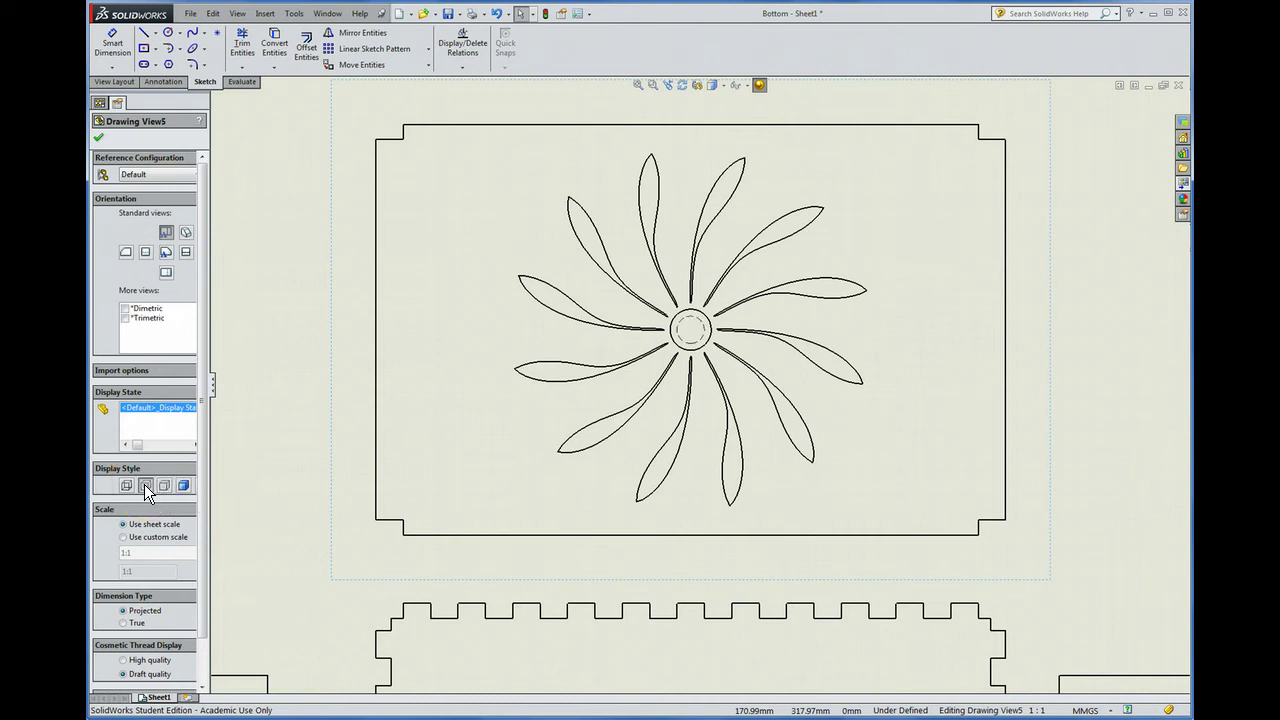
click(126, 486)
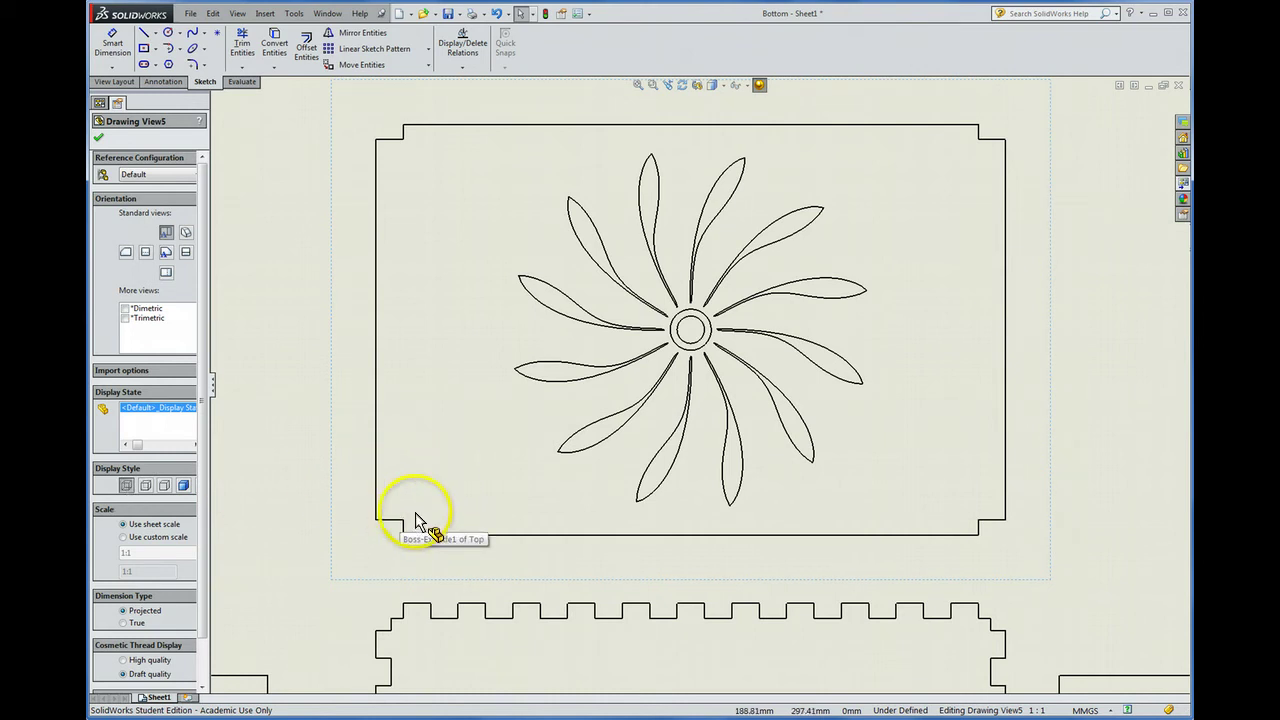
click(128, 485)
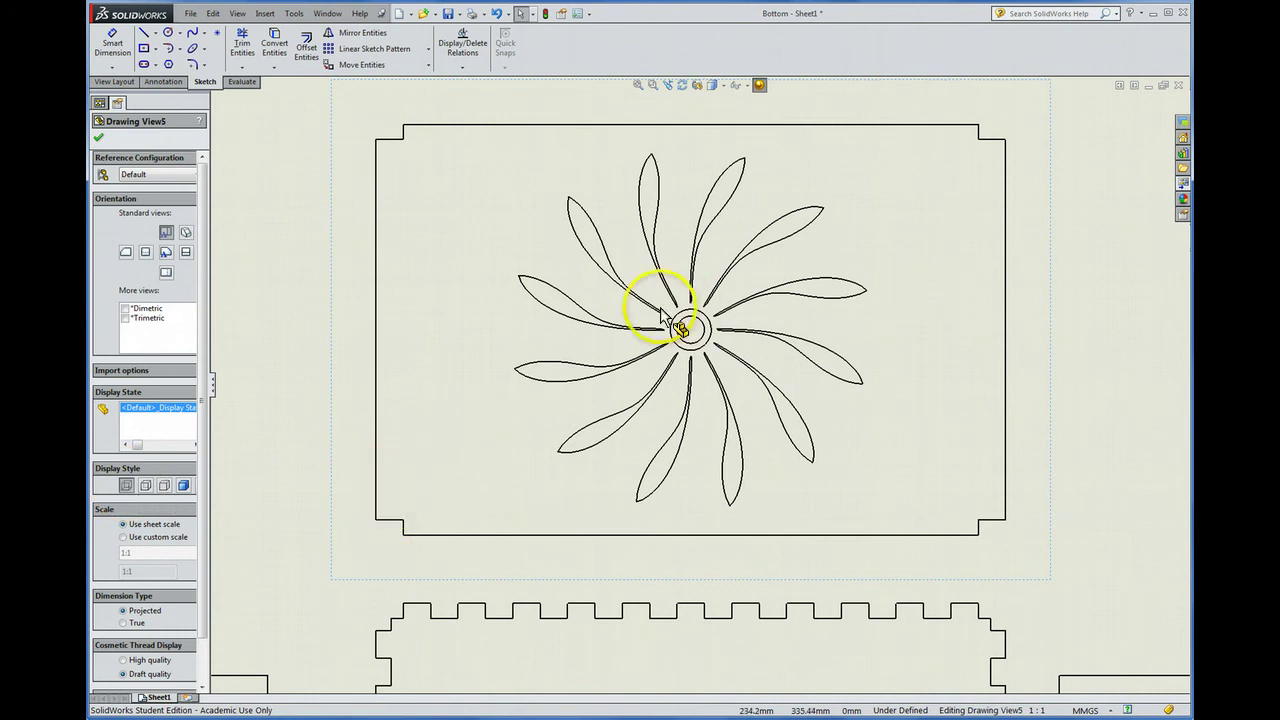
scroll(505, 247, down, 3)
key(z)
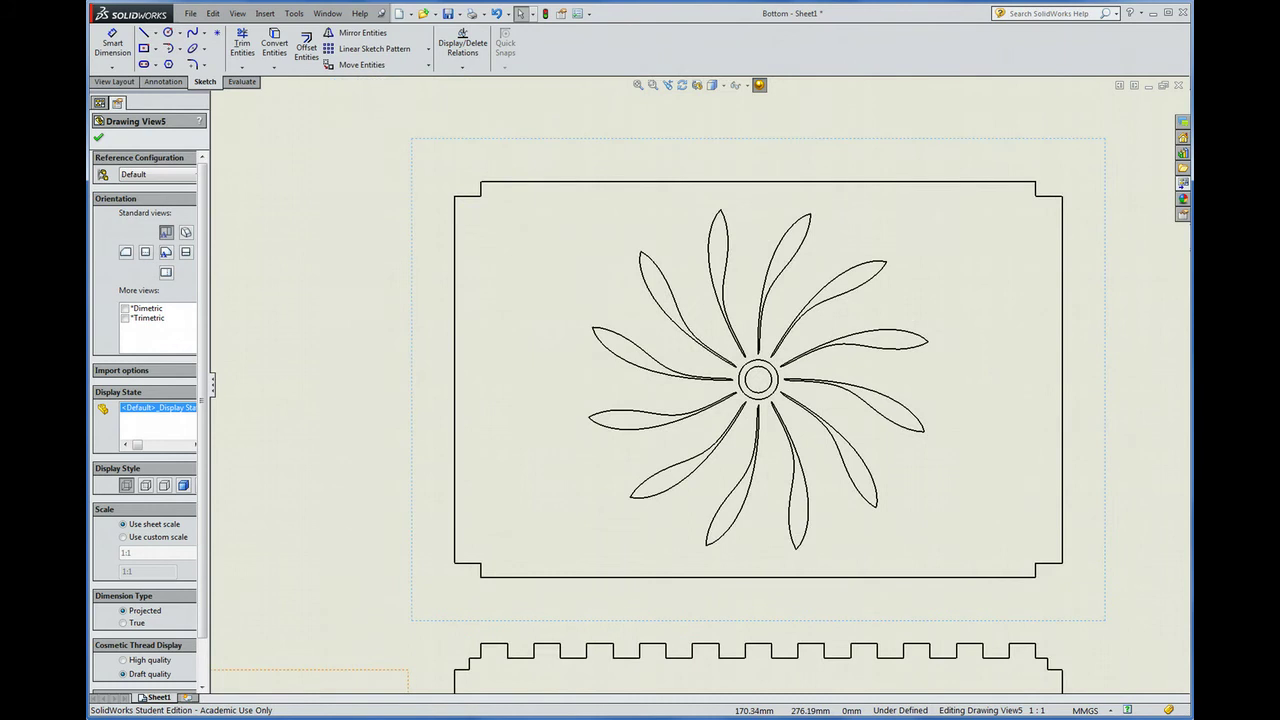
key(f)
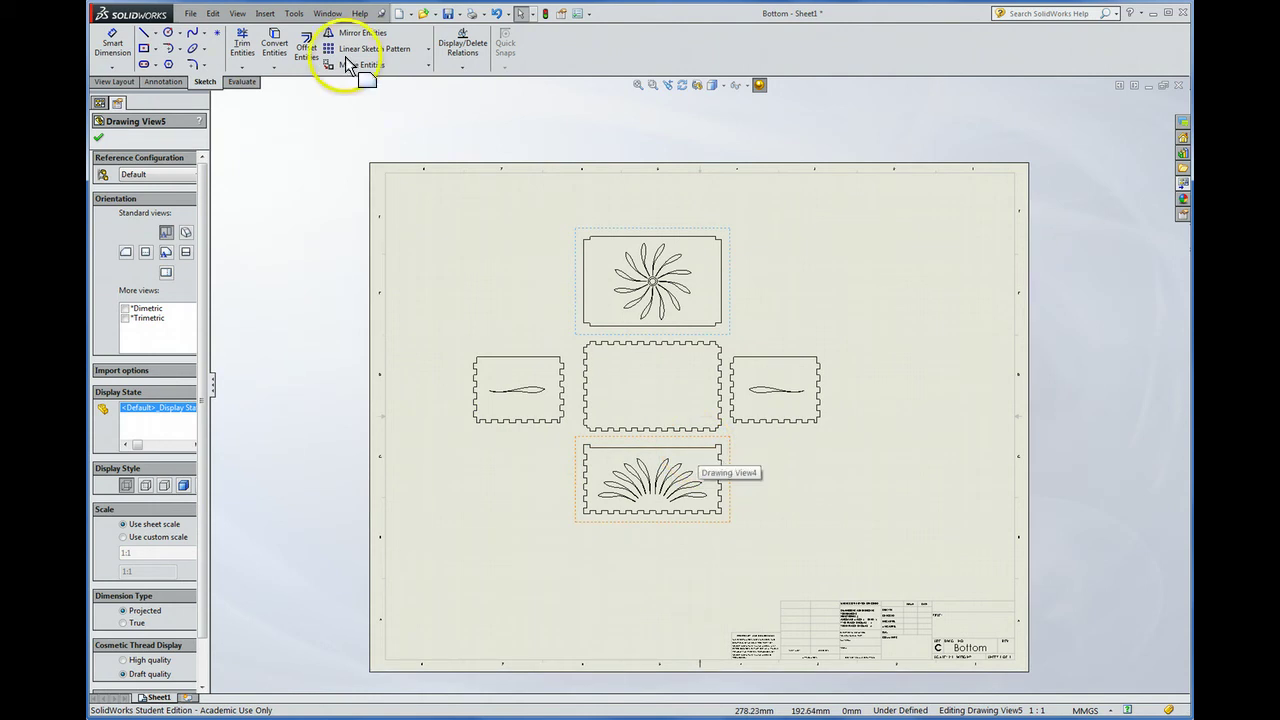
Start saving the drawing under another file type and choose the Dxf (*.dxf) format
click(190, 14)
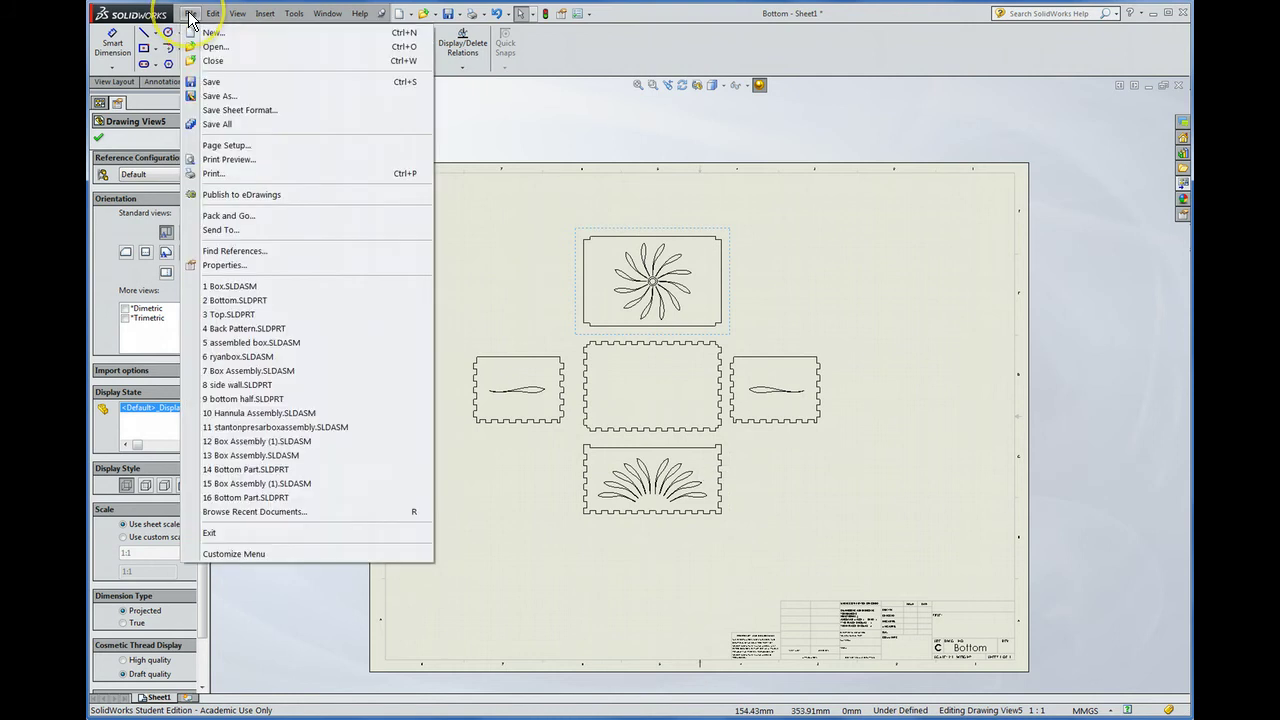
click(218, 96)
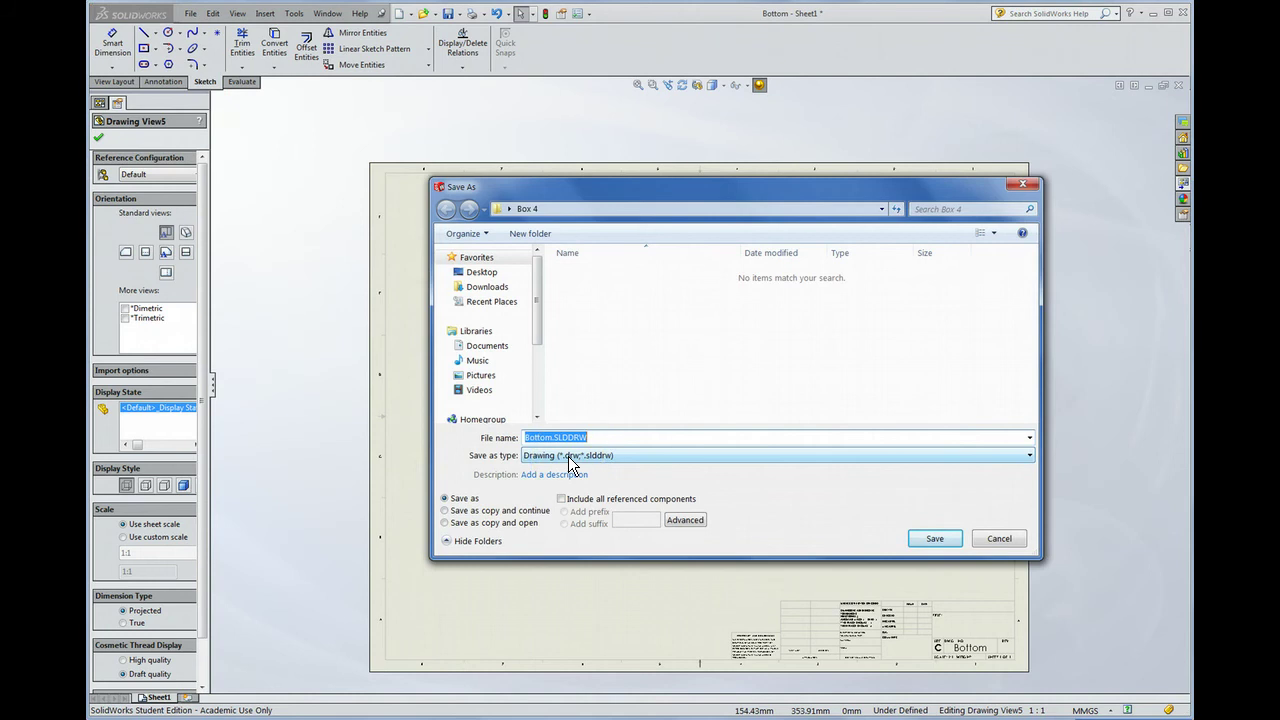
click(619, 458)
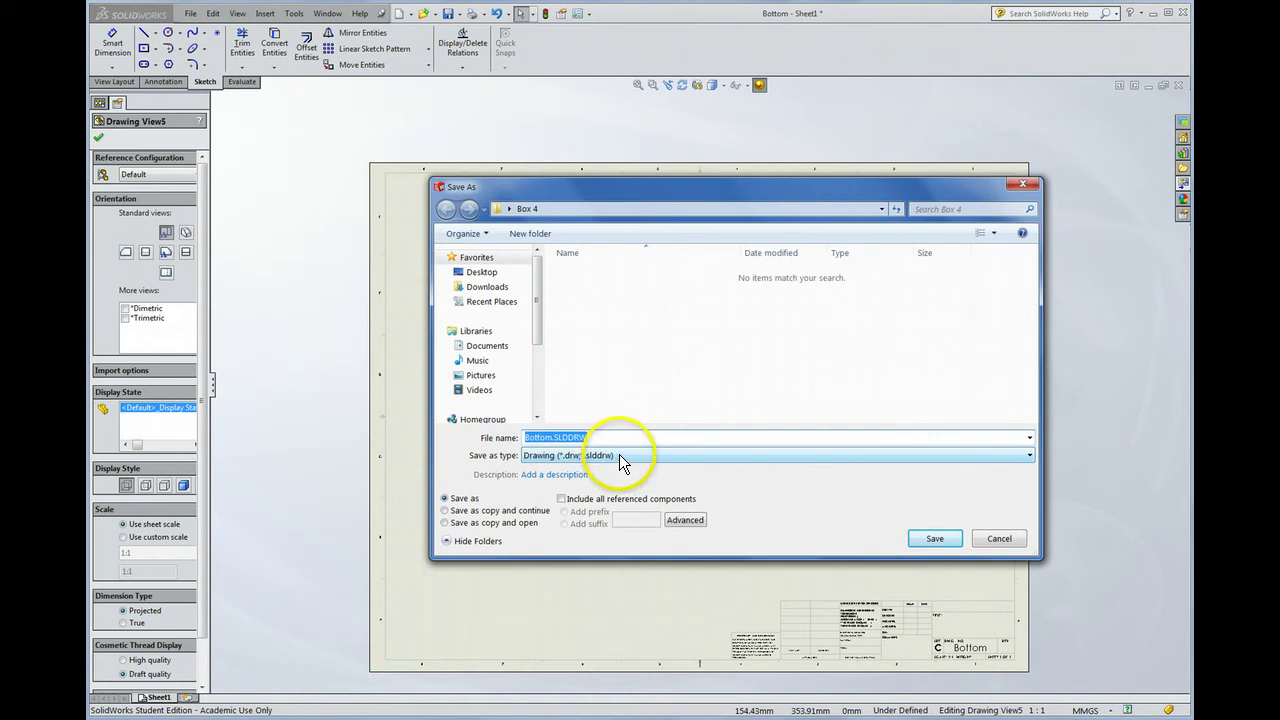
click(596, 503)
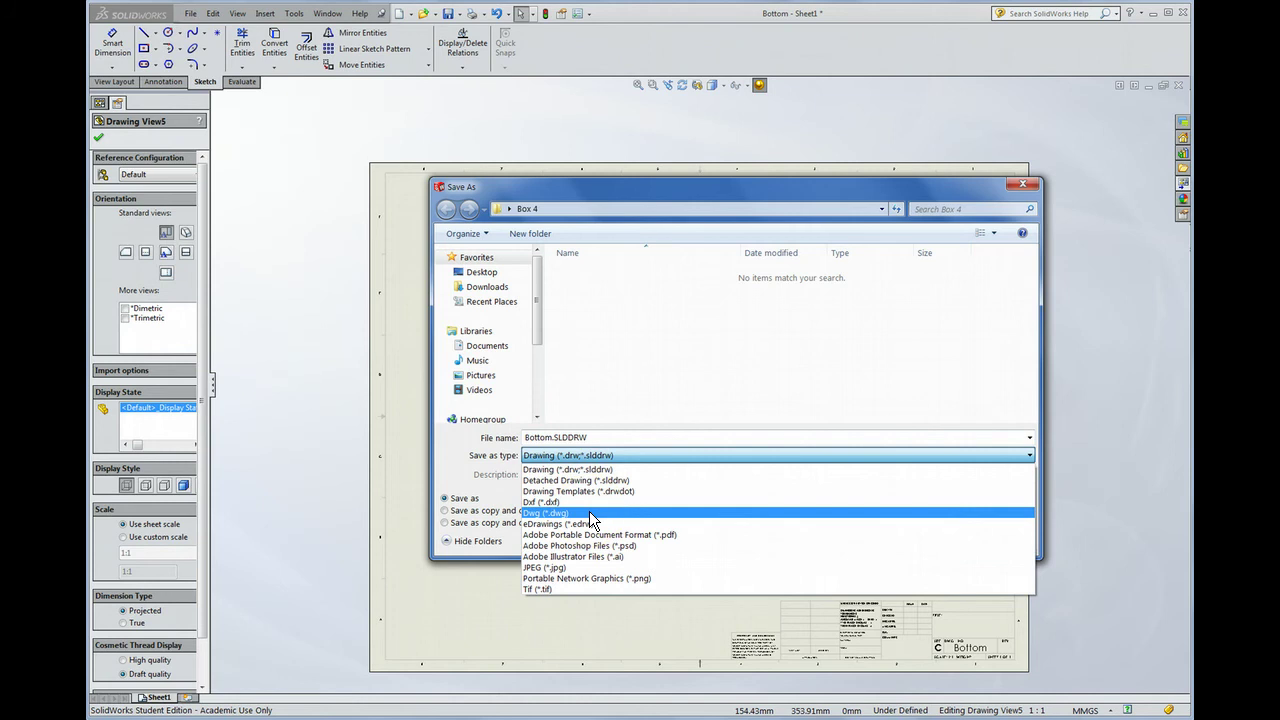
click(585, 503)
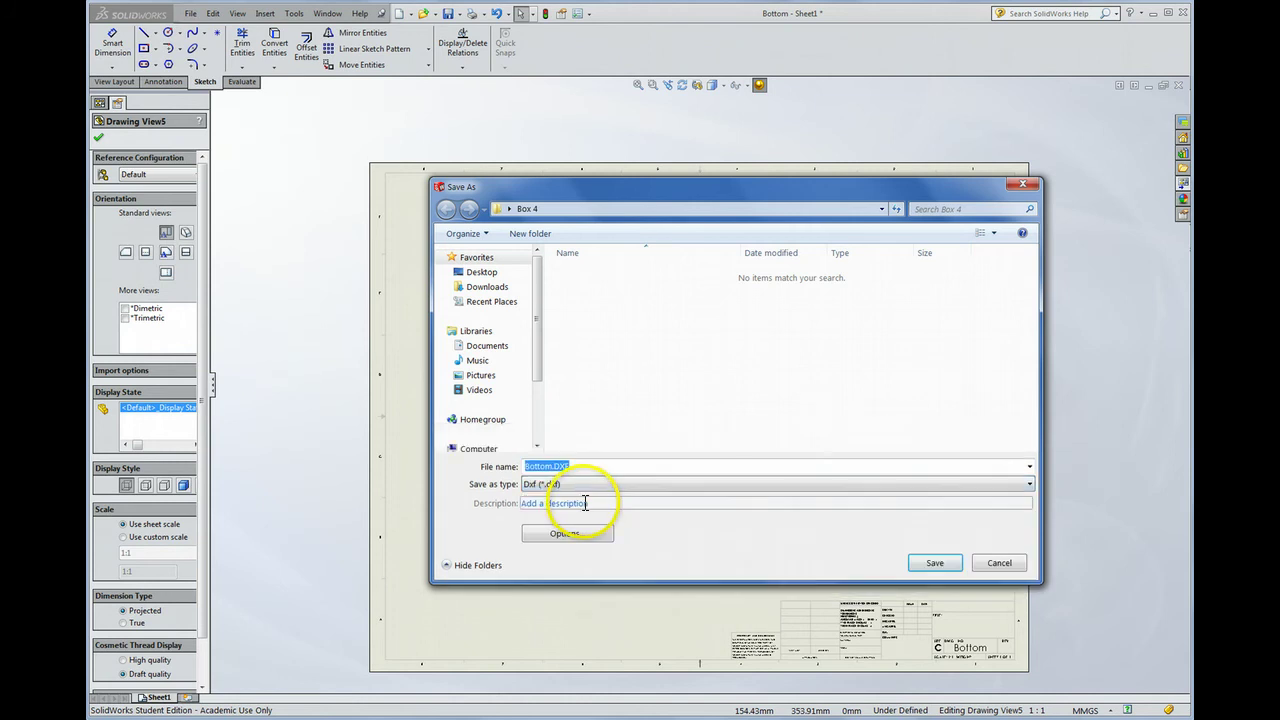
Check the DXF export options, keep the version at R2000-2002, and accept them
click(565, 534)
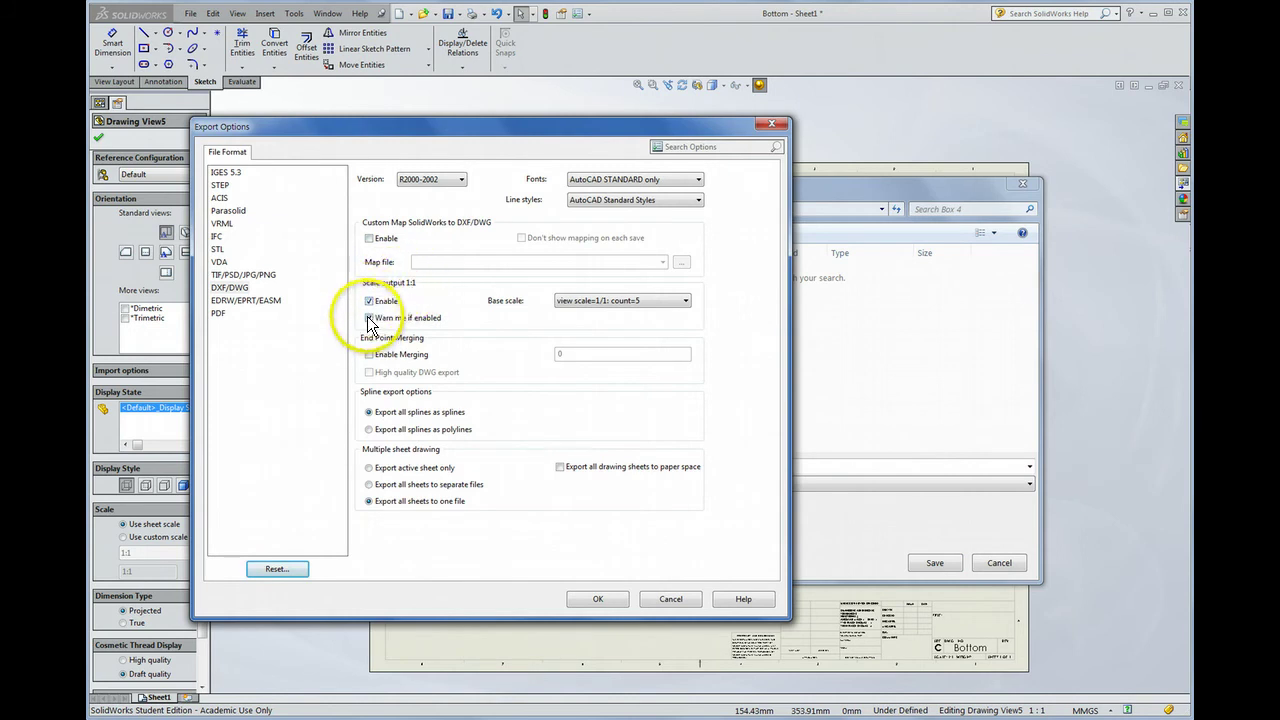
click(444, 184)
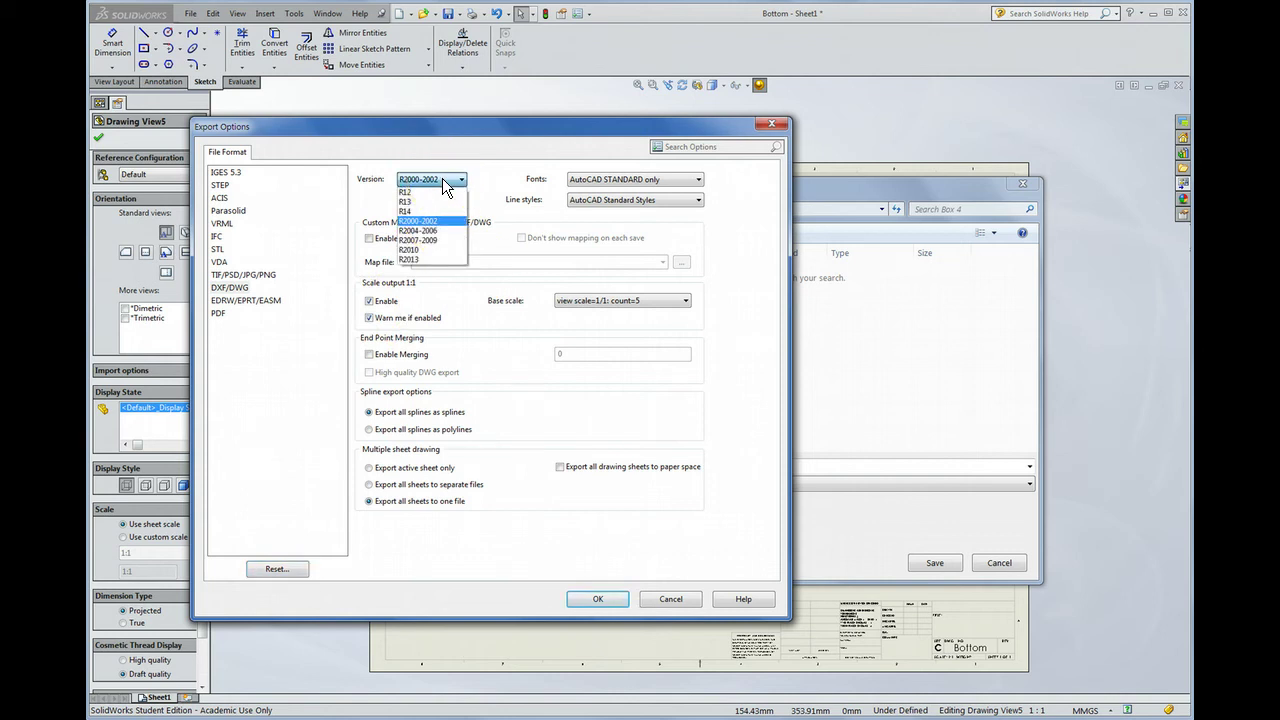
click(479, 200)
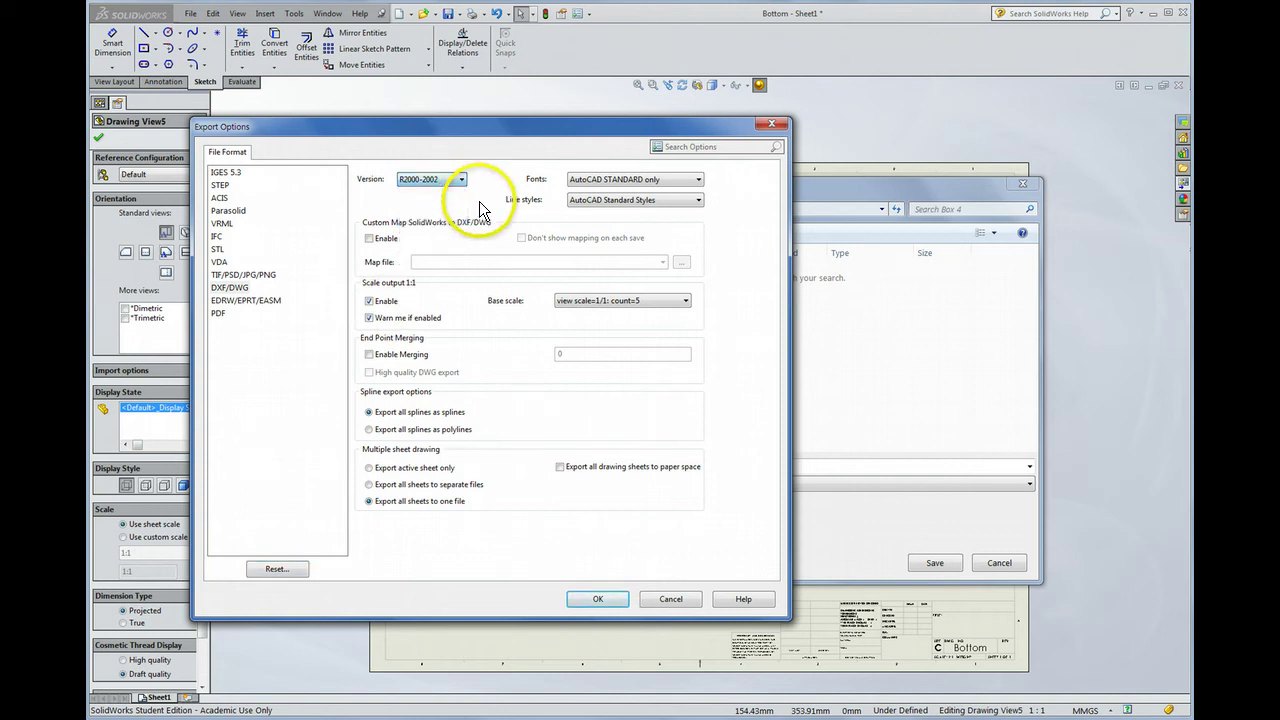
click(598, 598)
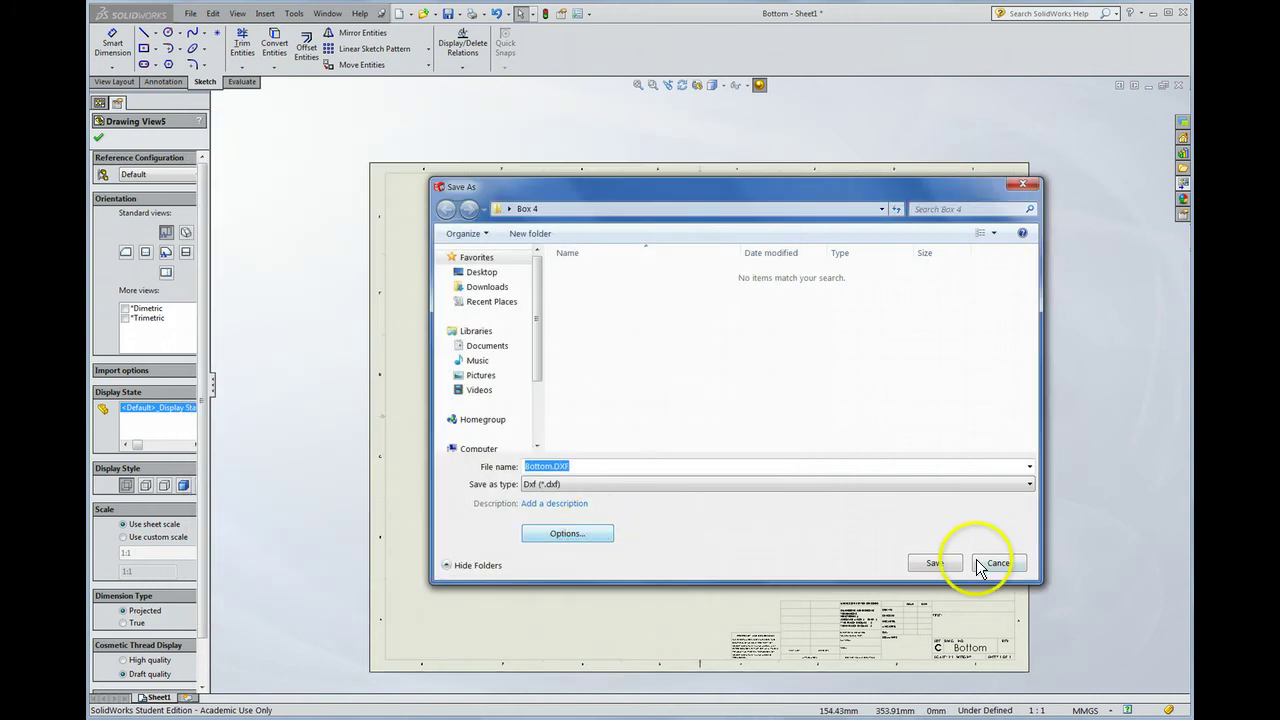
Name the DXF file LasercutBox and save it
click(545, 468)
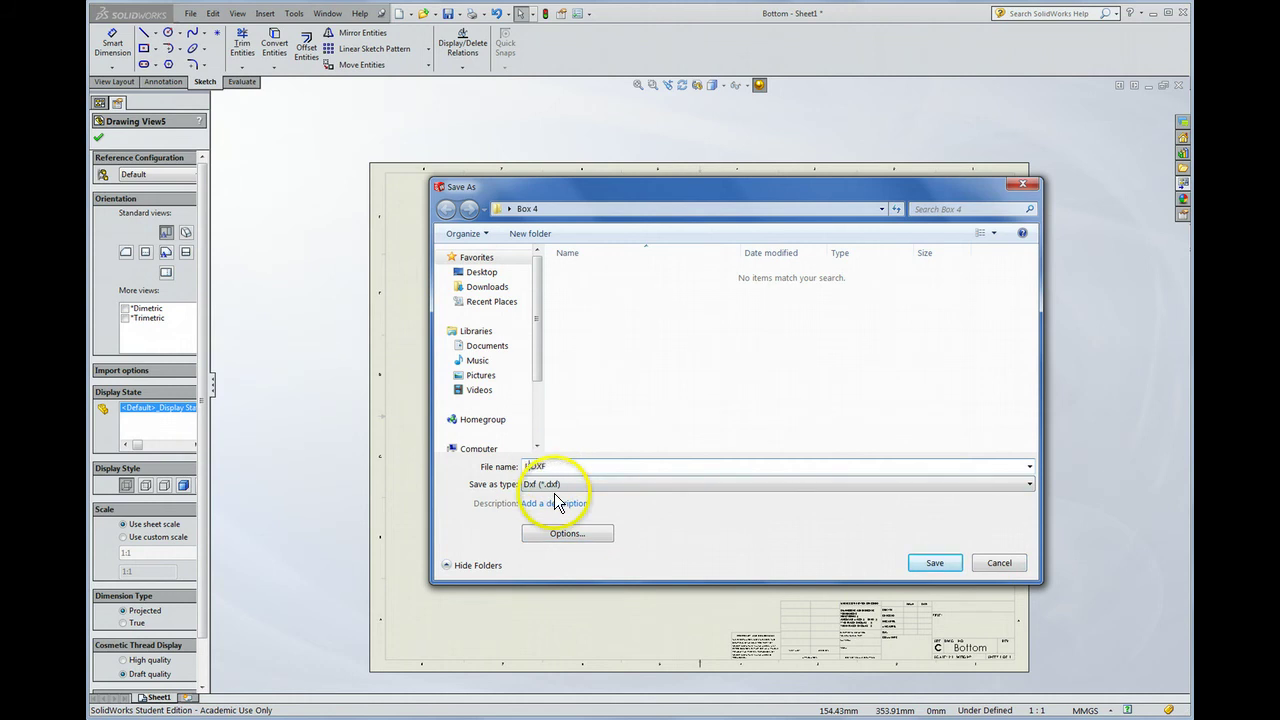
text(LaserC)
click(934, 562)
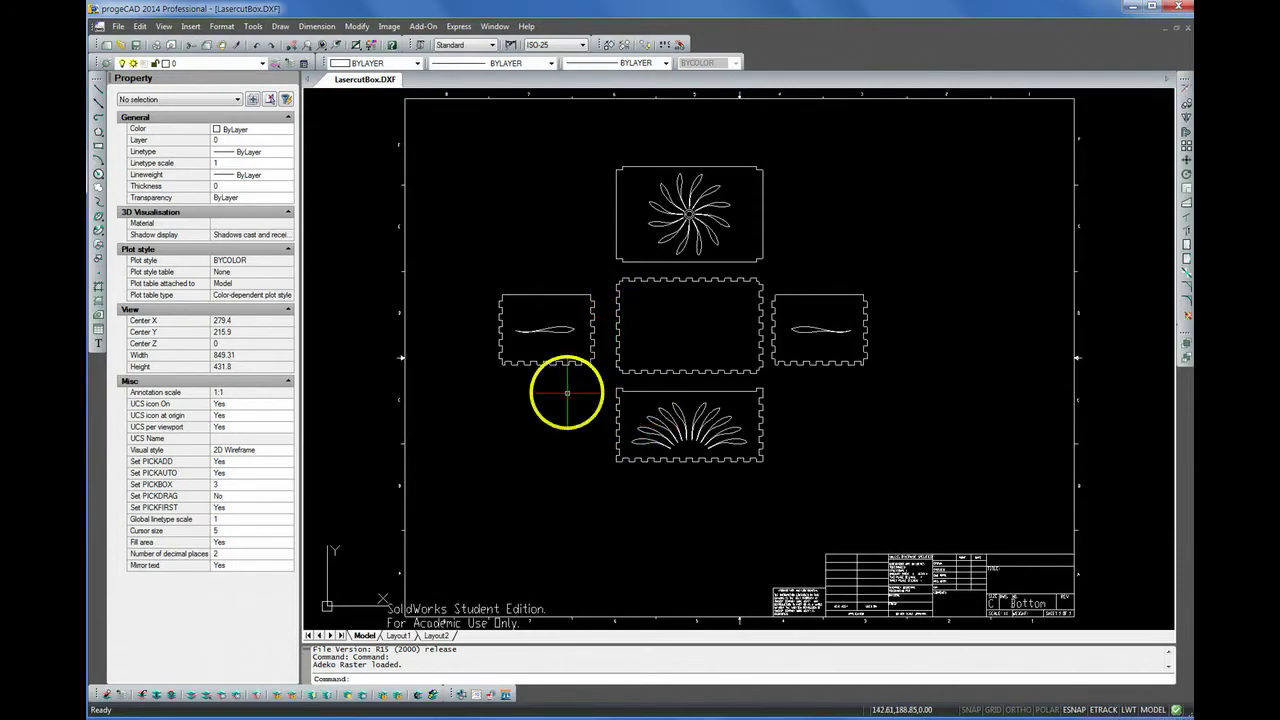
In progeCAD, delete the title block, the student-edition text and the sheet border crossing the lower part of LasercutBox.DXF
scroll(567, 393, down, 2)
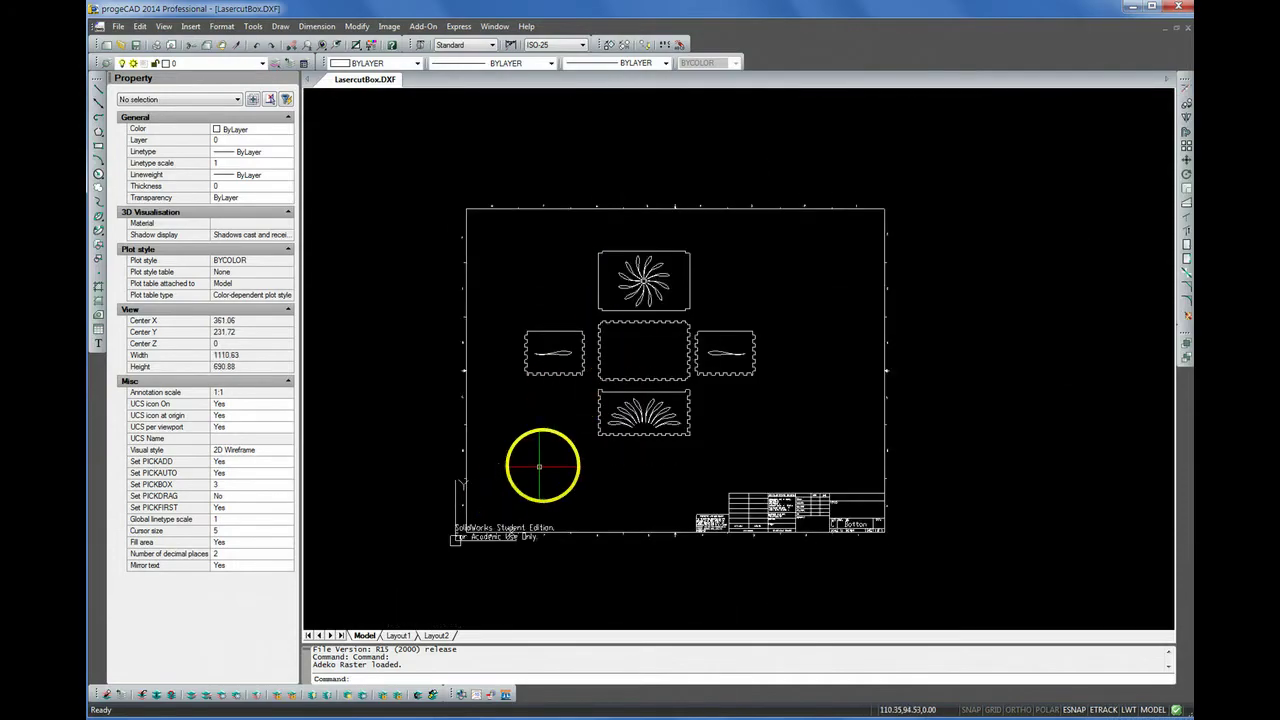
click(947, 482)
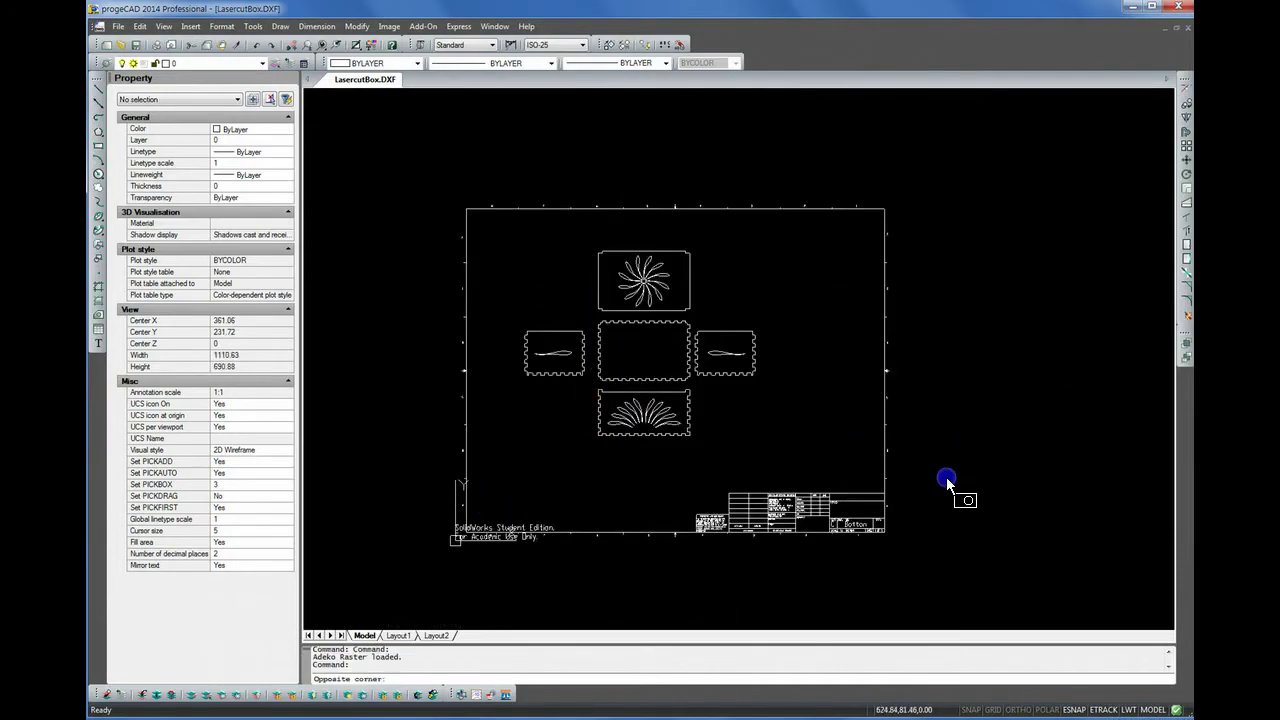
click(422, 571)
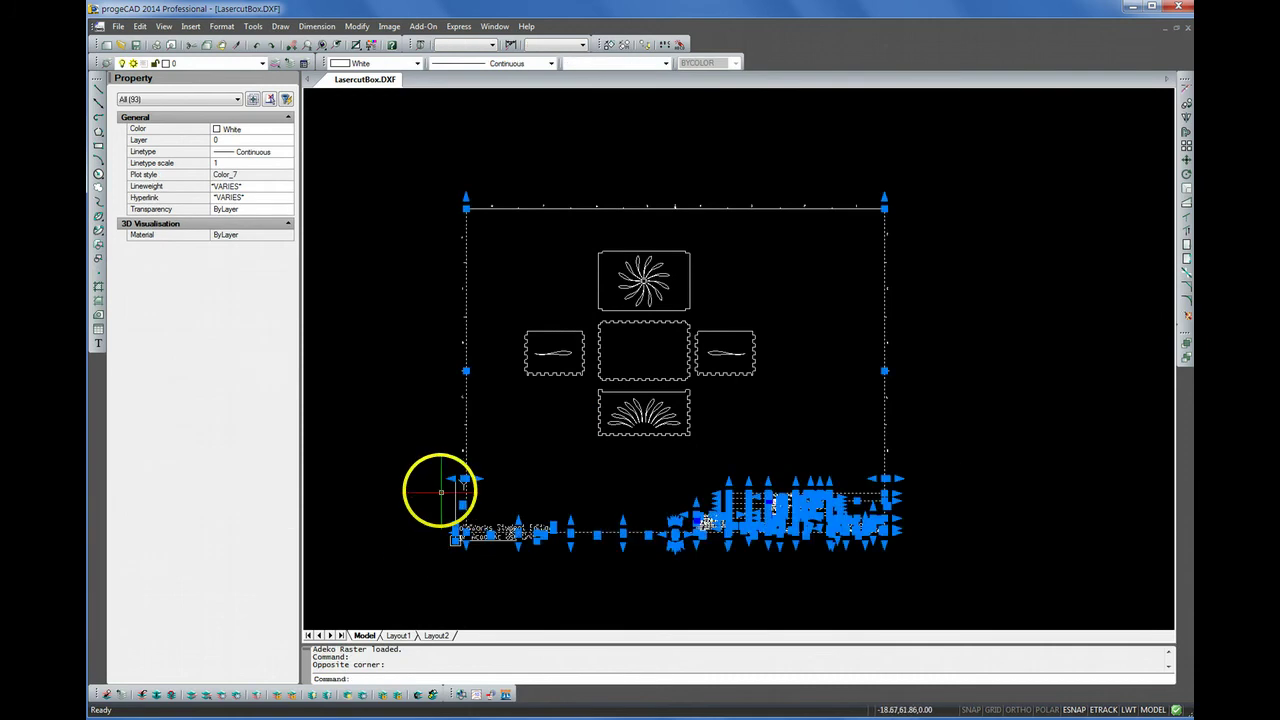
key(Delete)
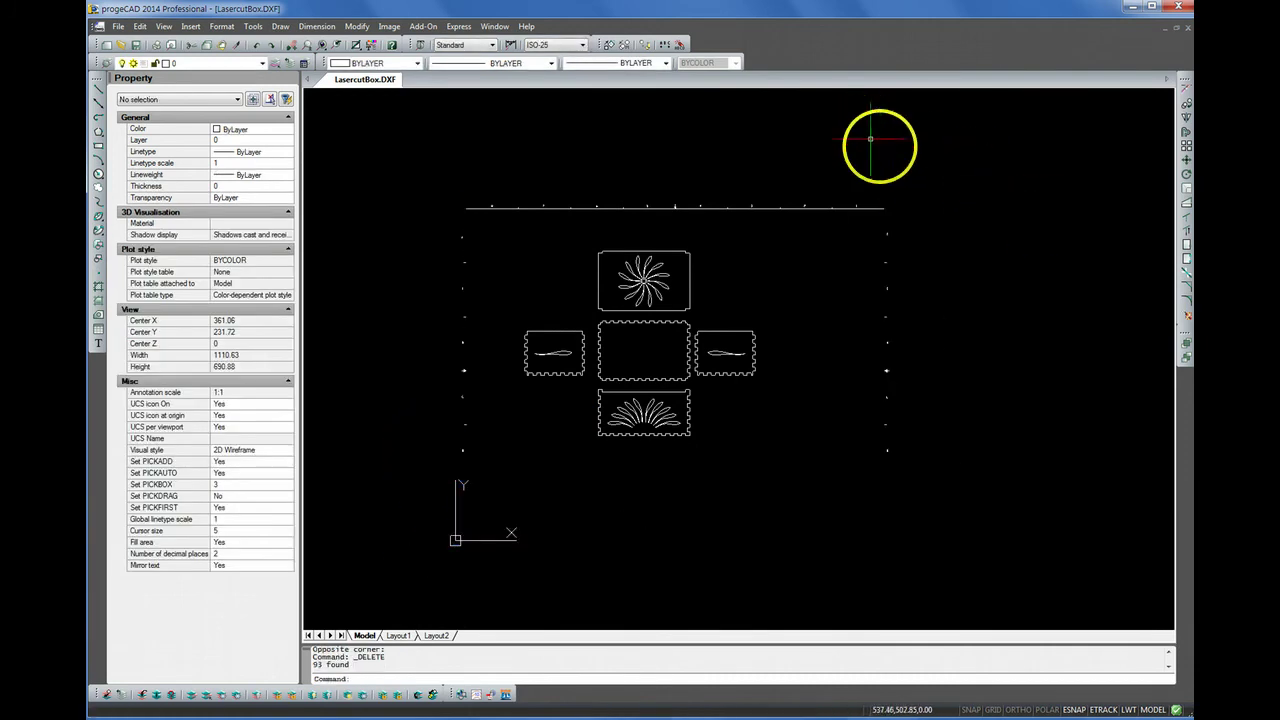
Delete the remaining sheet border lines and zone marks to the right of, above and to the left of the parts
click(903, 164)
click(853, 472)
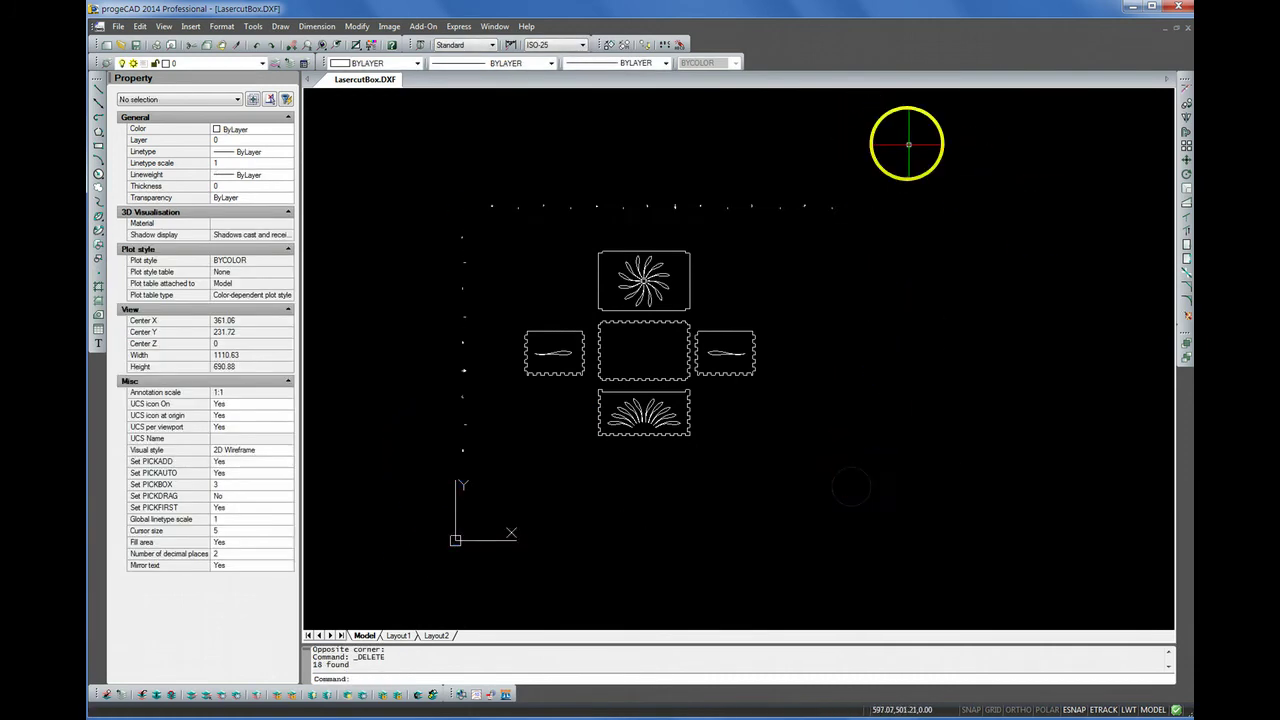
click(958, 160)
click(460, 224)
key(Delete)
click(412, 197)
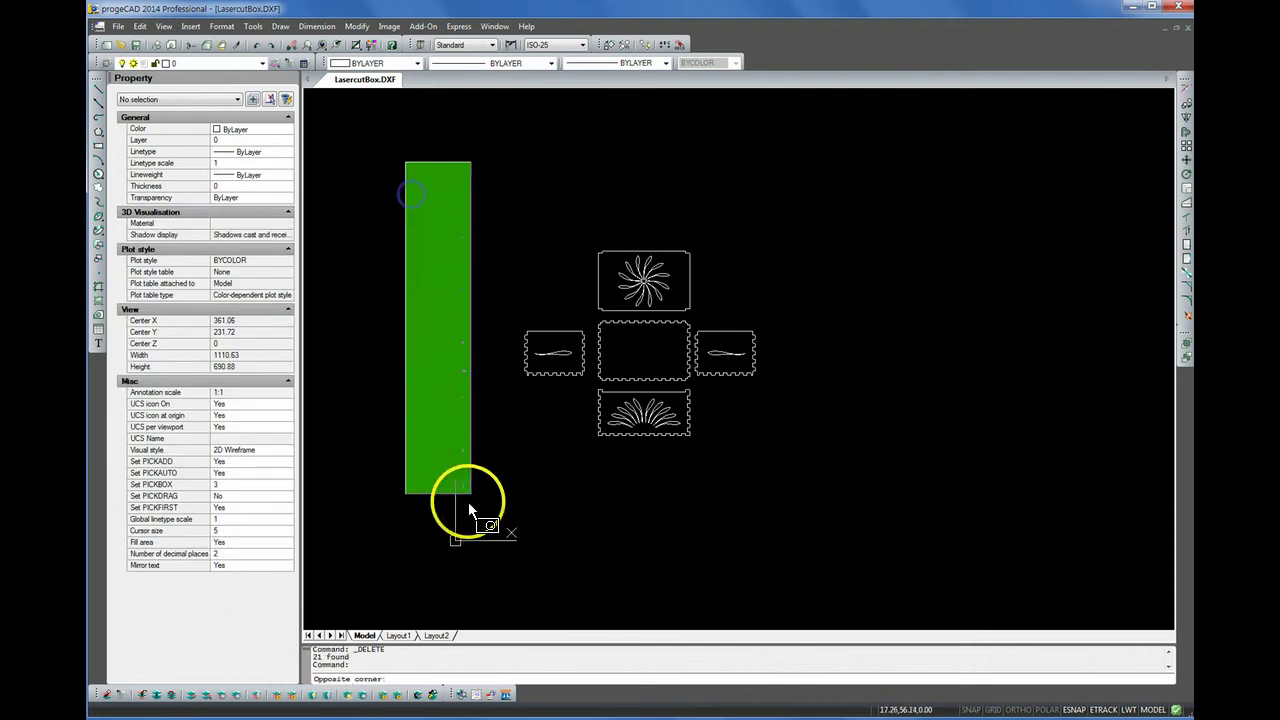
click(468, 509)
key(Delete)
Change the color of all five box parts' outlines and patterns to red
scroll(650, 312, up, 5)
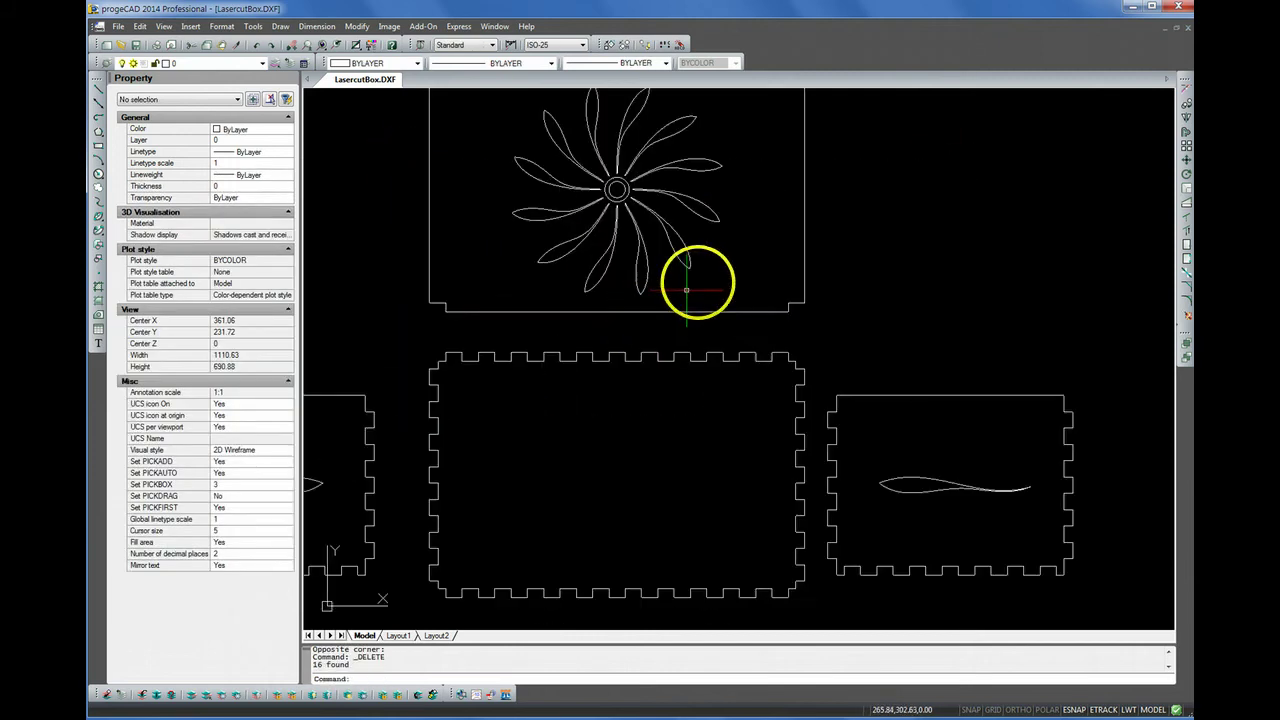
scroll(745, 251, down, 2)
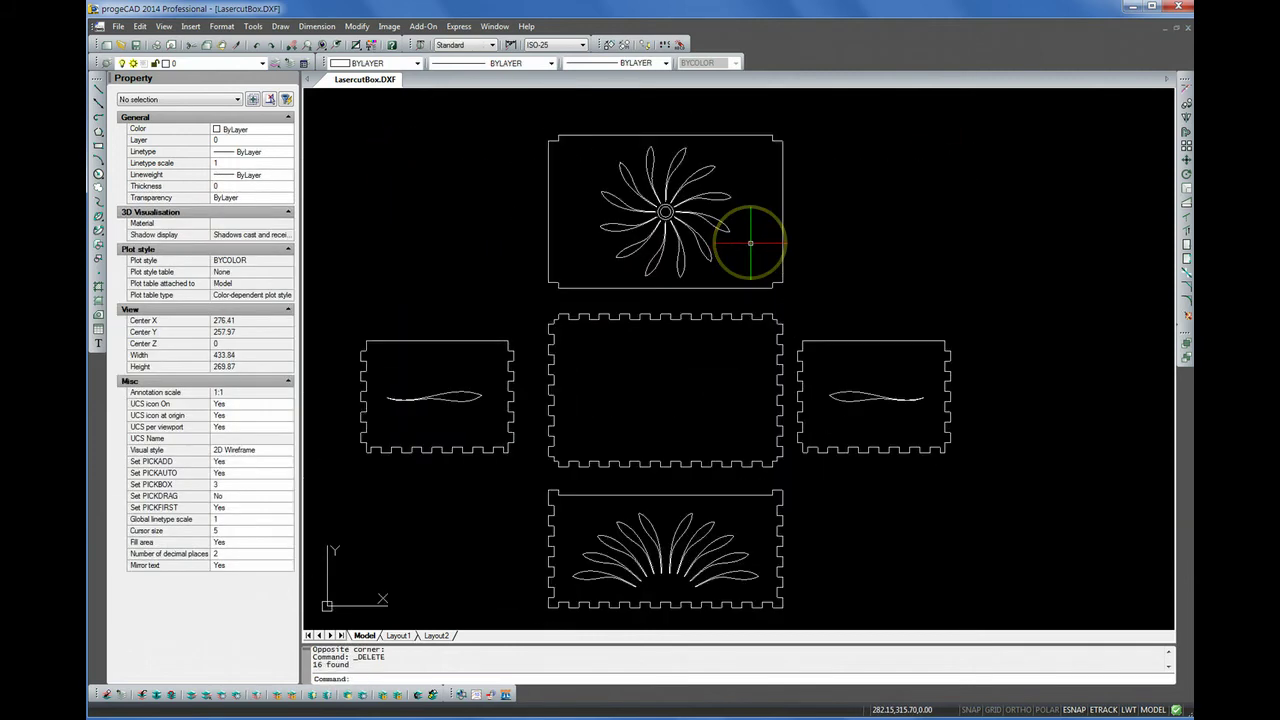
scroll(750, 243, down, 2)
click(444, 148)
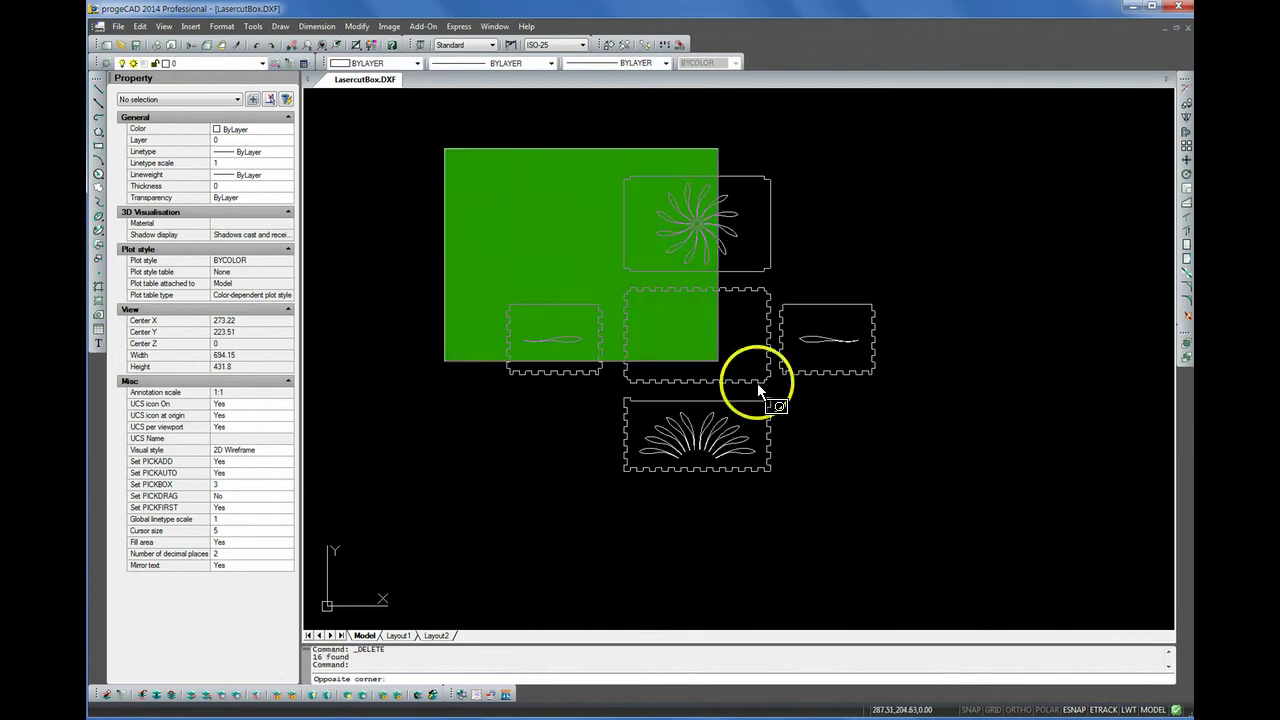
click(918, 507)
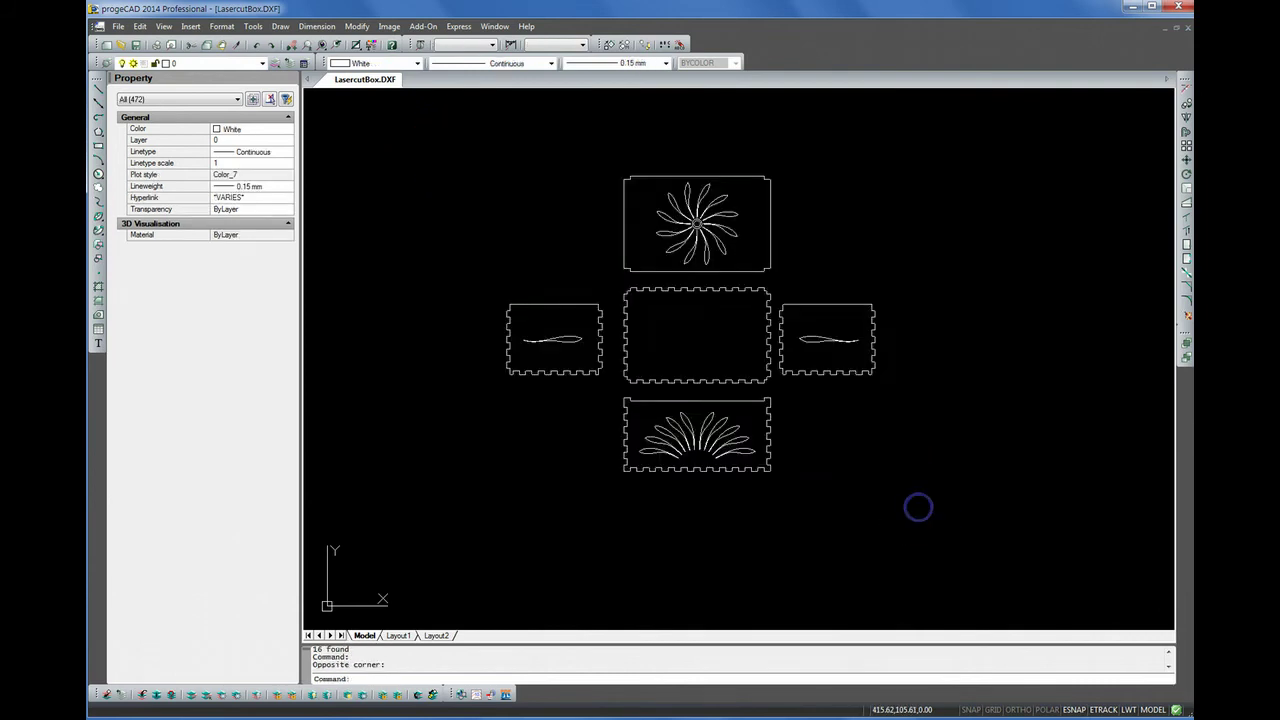
click(362, 67)
click(350, 96)
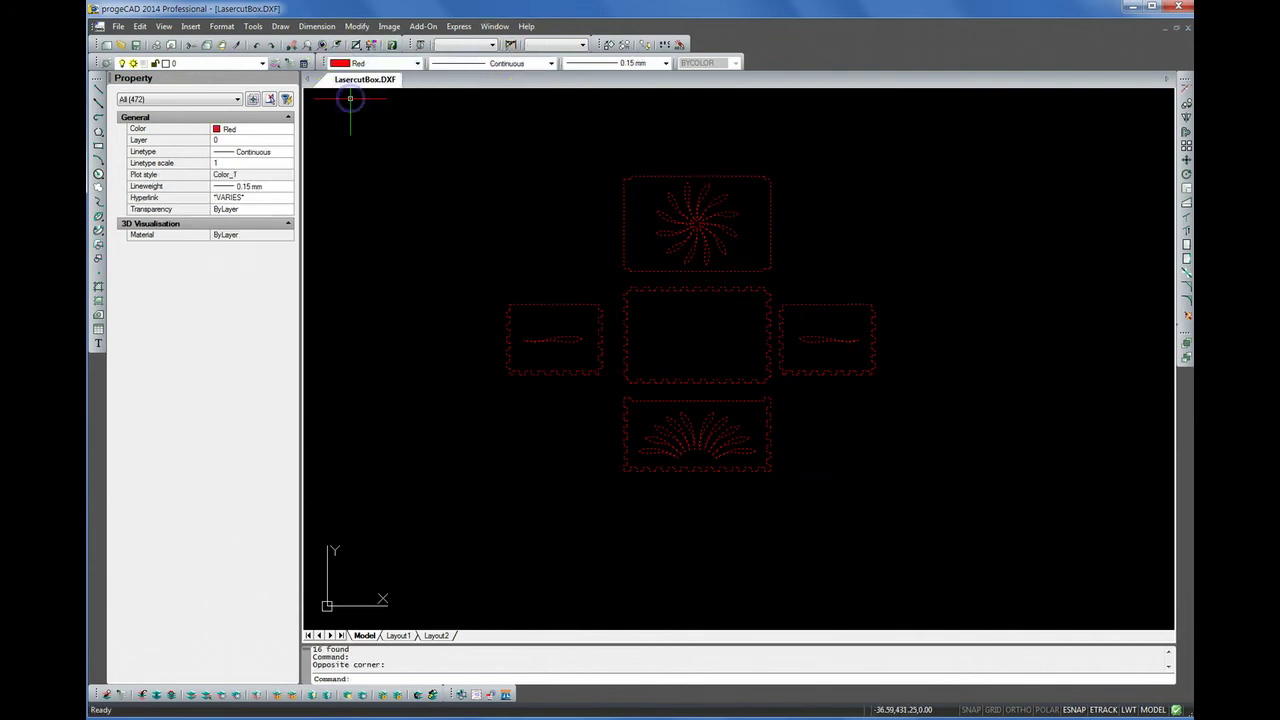
key(Escape)
key(Escape)
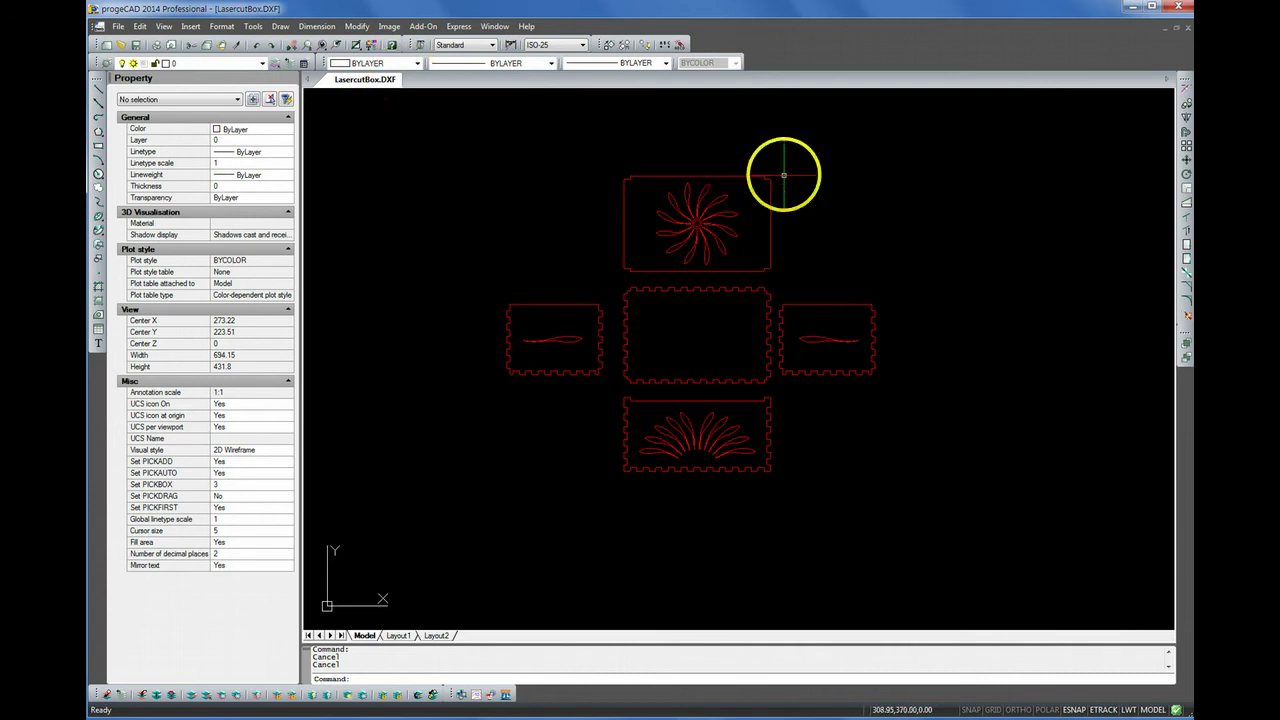
Copy the concentric knob circles at the center of the Top part and paste them into the empty area right of that part
scroll(714, 213, up, 4)
scroll(678, 241, up, 2)
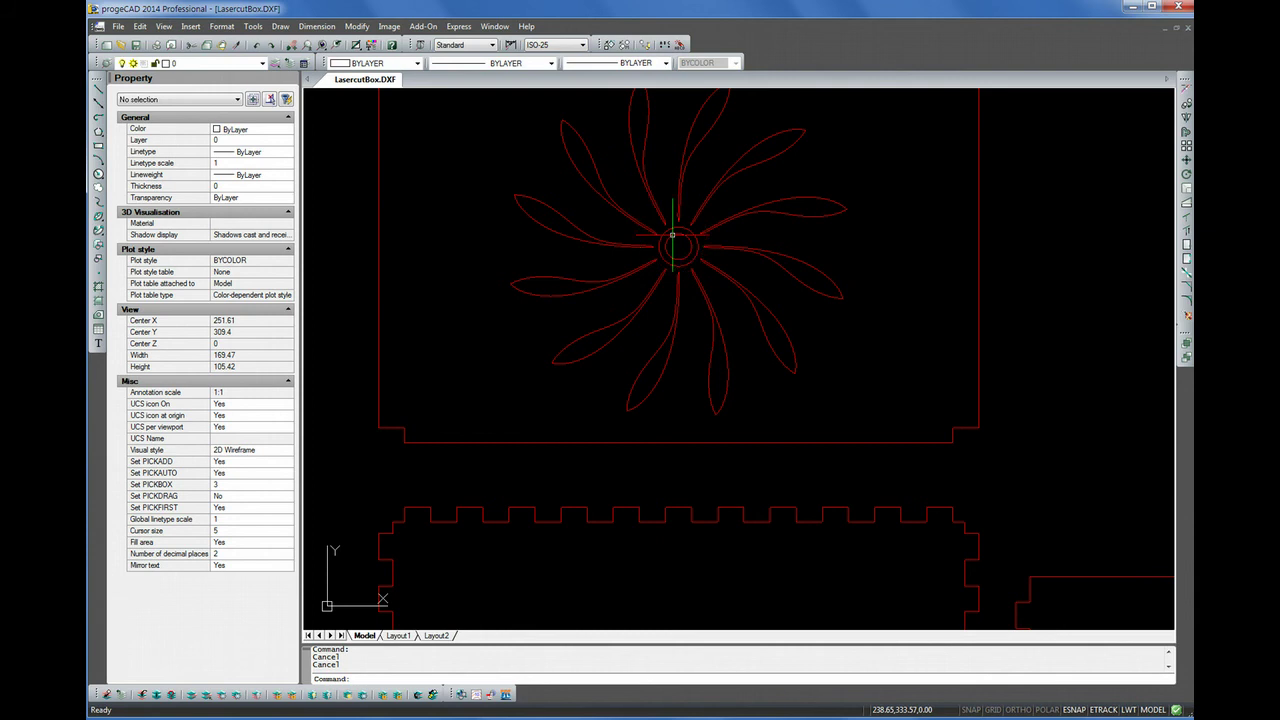
click(673, 235)
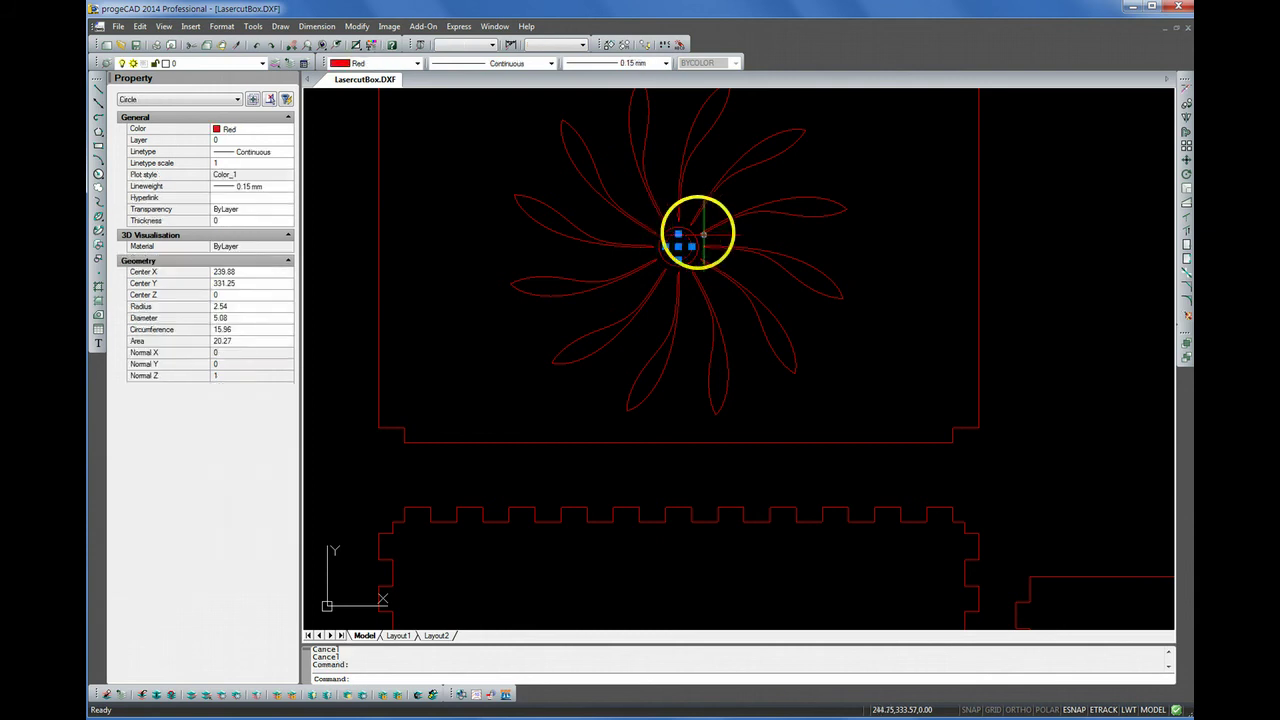
click(681, 238)
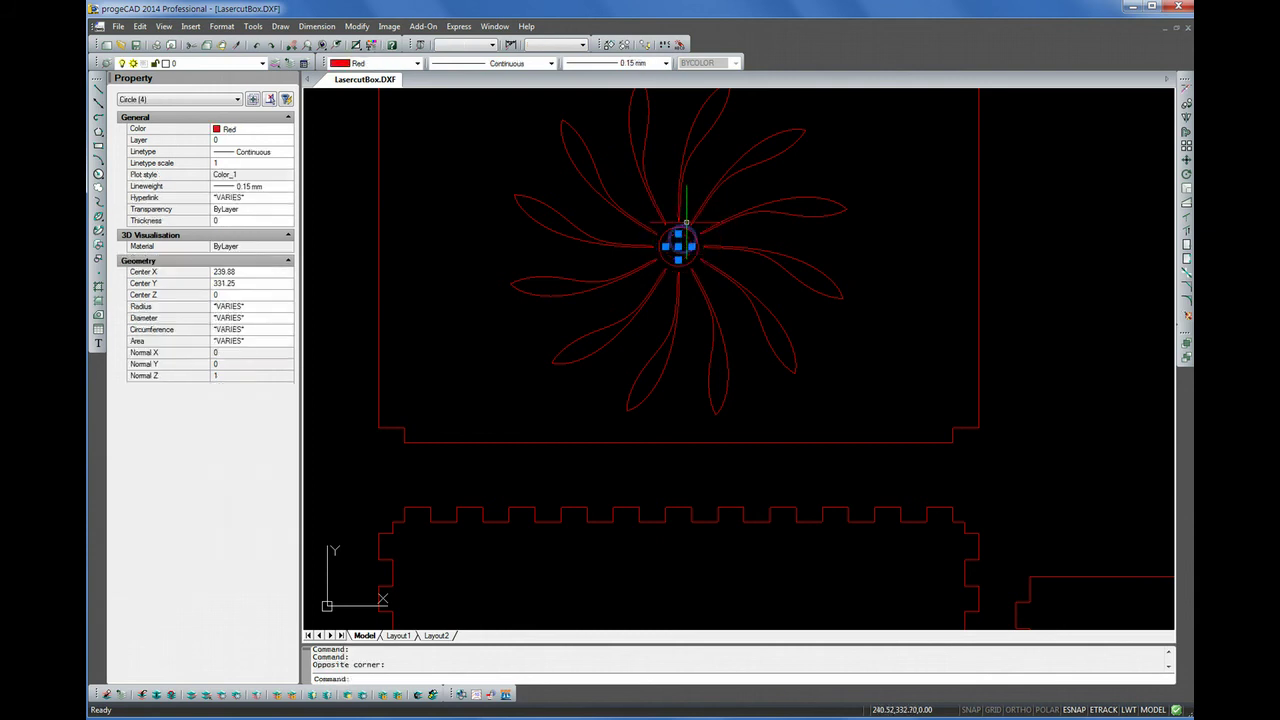
click(694, 286)
scroll(571, 321, down, 2)
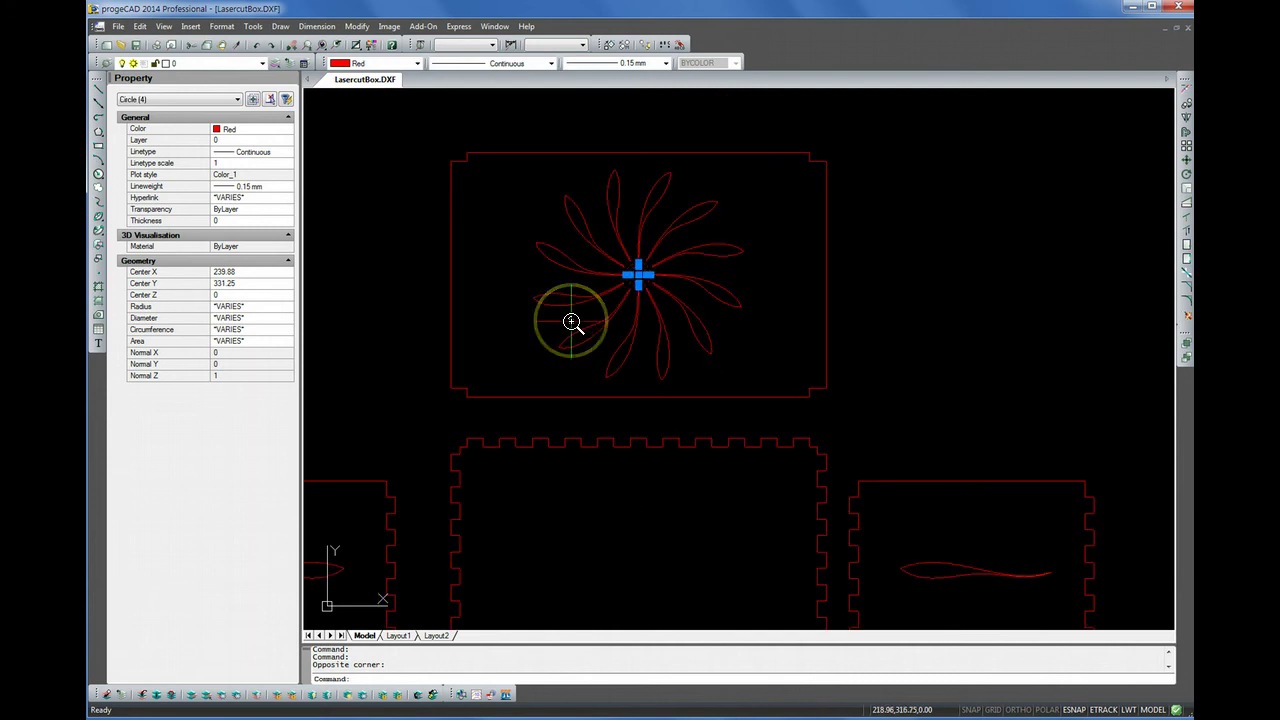
key(ctrl+c)
key(ctrl+v)
click(905, 305)
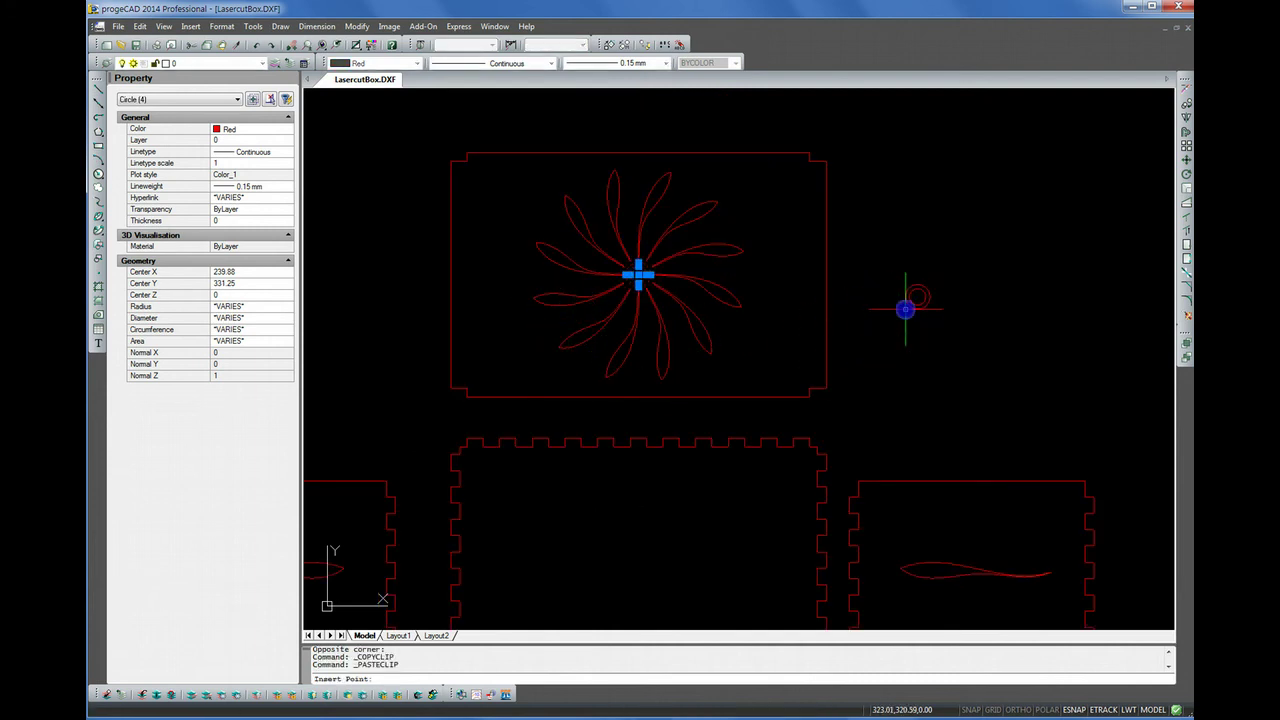
click(907, 299)
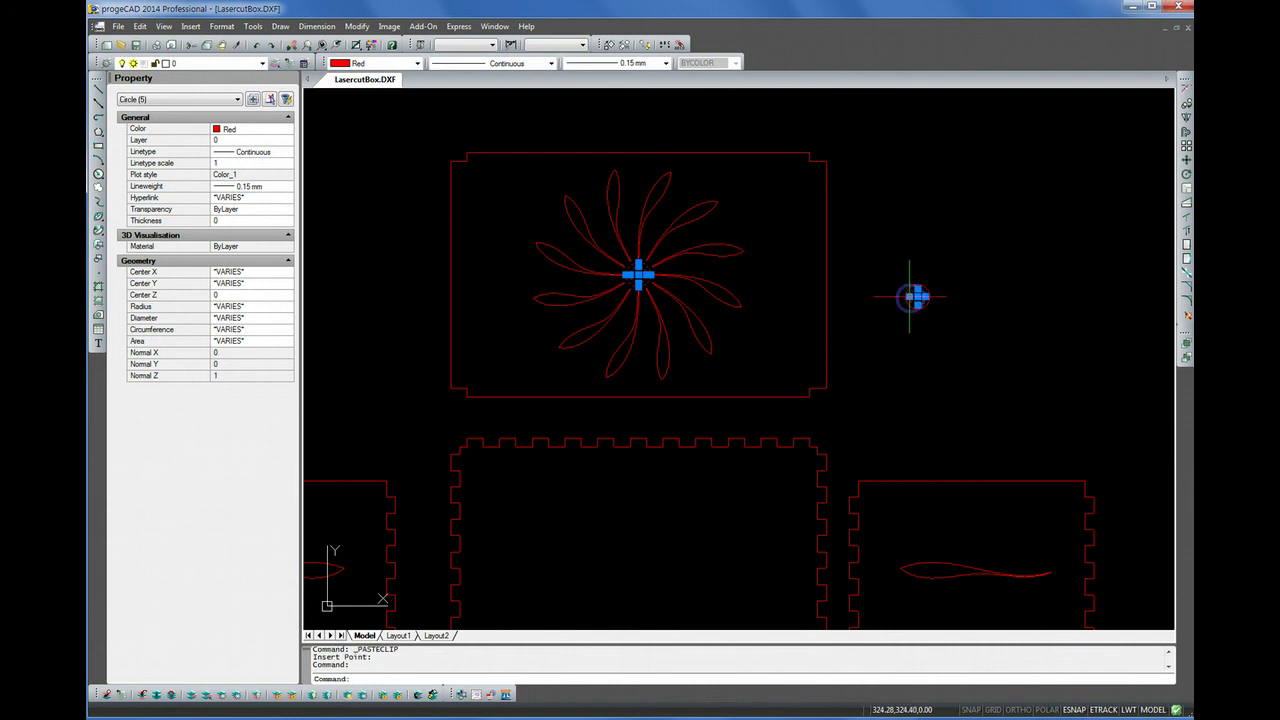
drag(910, 292, 960, 289)
key(Escape)
key(ctrl+z)
Move one inner circle of the pasted copy just right of the outer circle and delete the duplicate inner circle left inside
scroll(916, 290, up, 1)
click(914, 288)
click(913, 300)
click(977, 293)
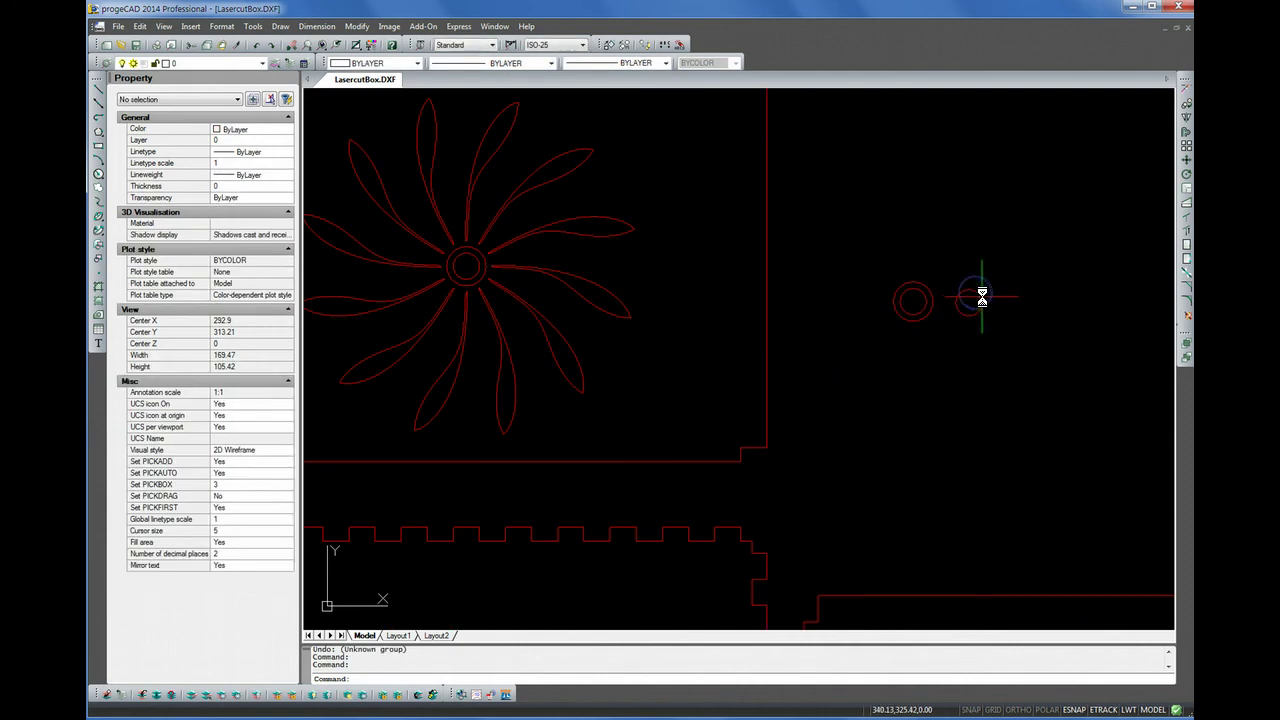
click(911, 290)
key(Delete)
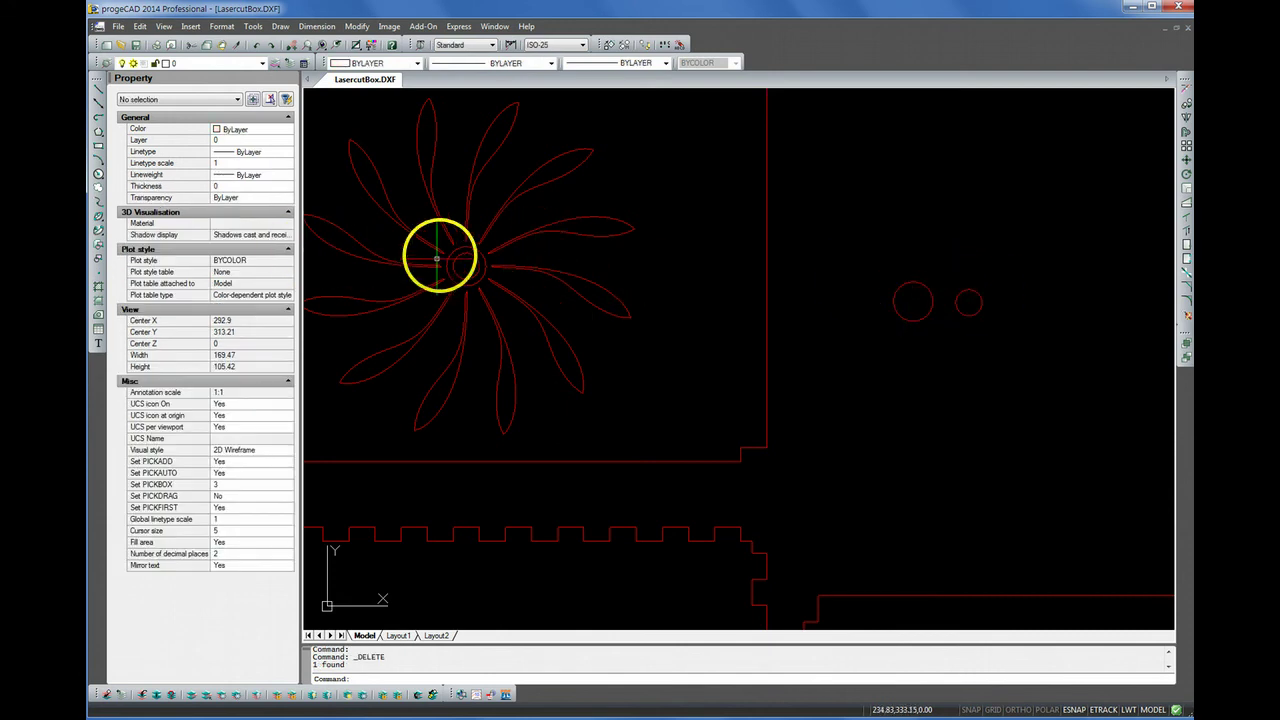
Delete both overlapping outer circles at the center of the Top part's flower pattern, keeping the inner circle
click(453, 249)
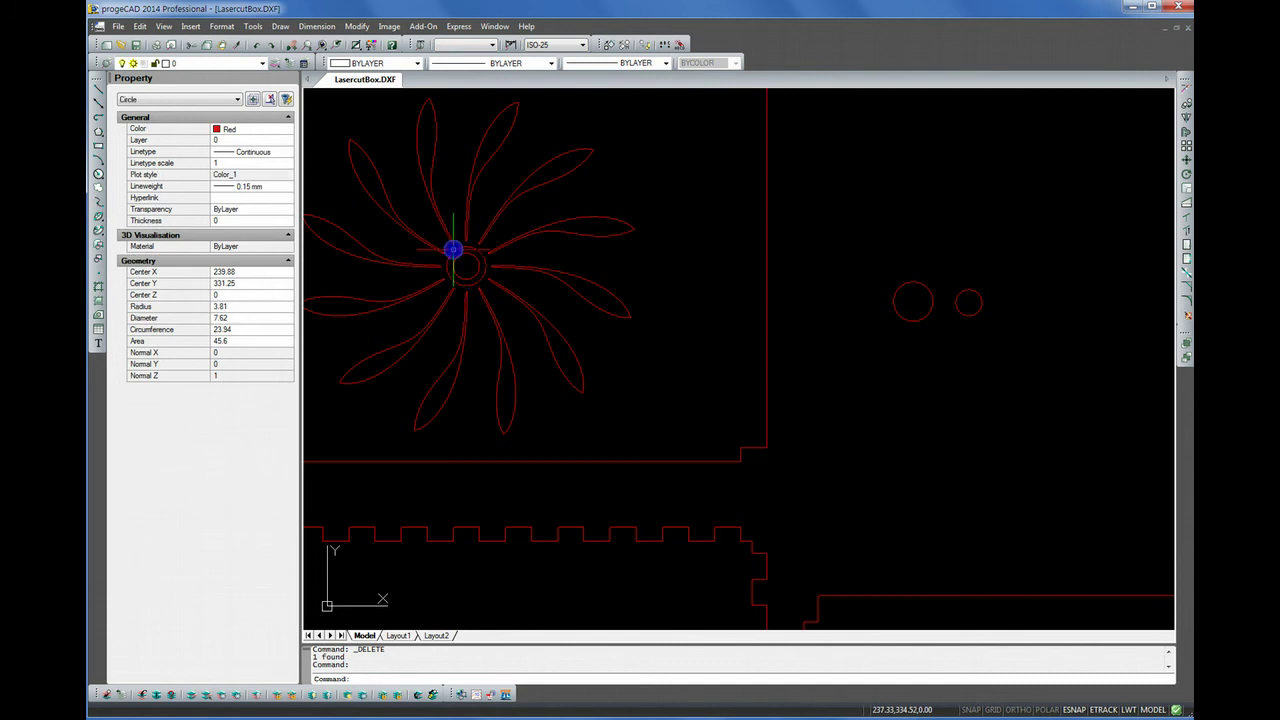
key(Delete)
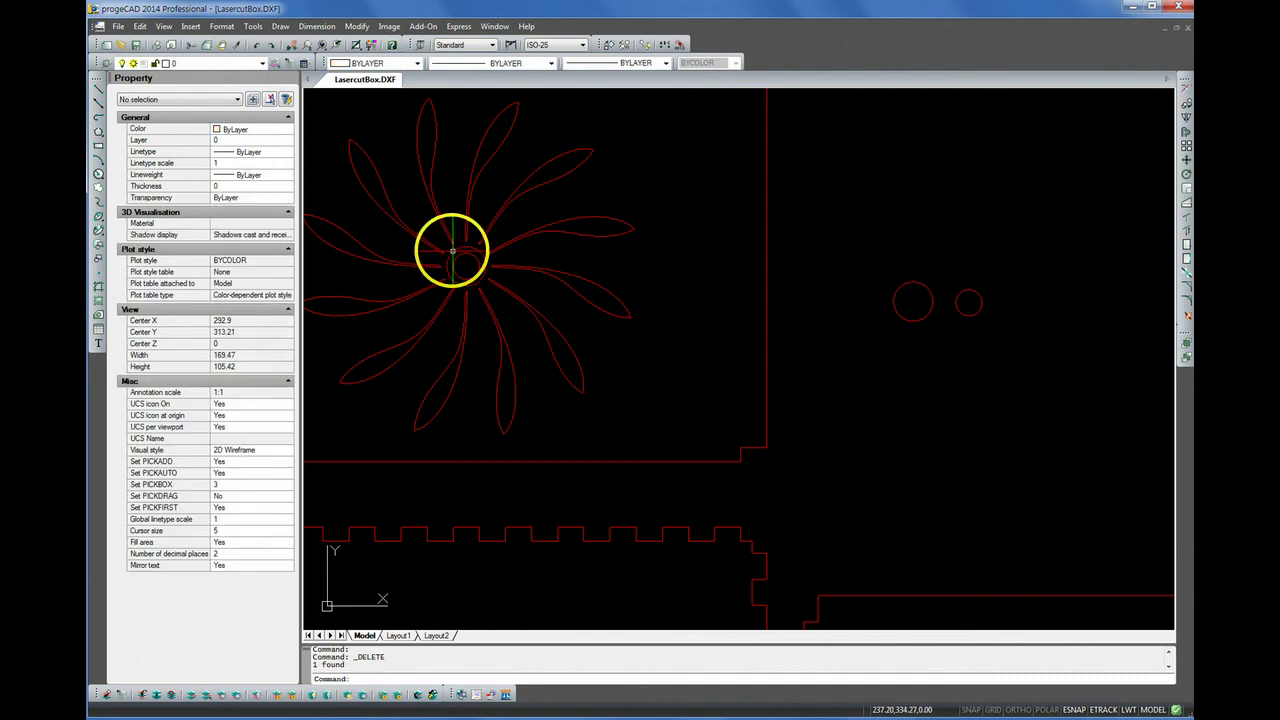
click(453, 250)
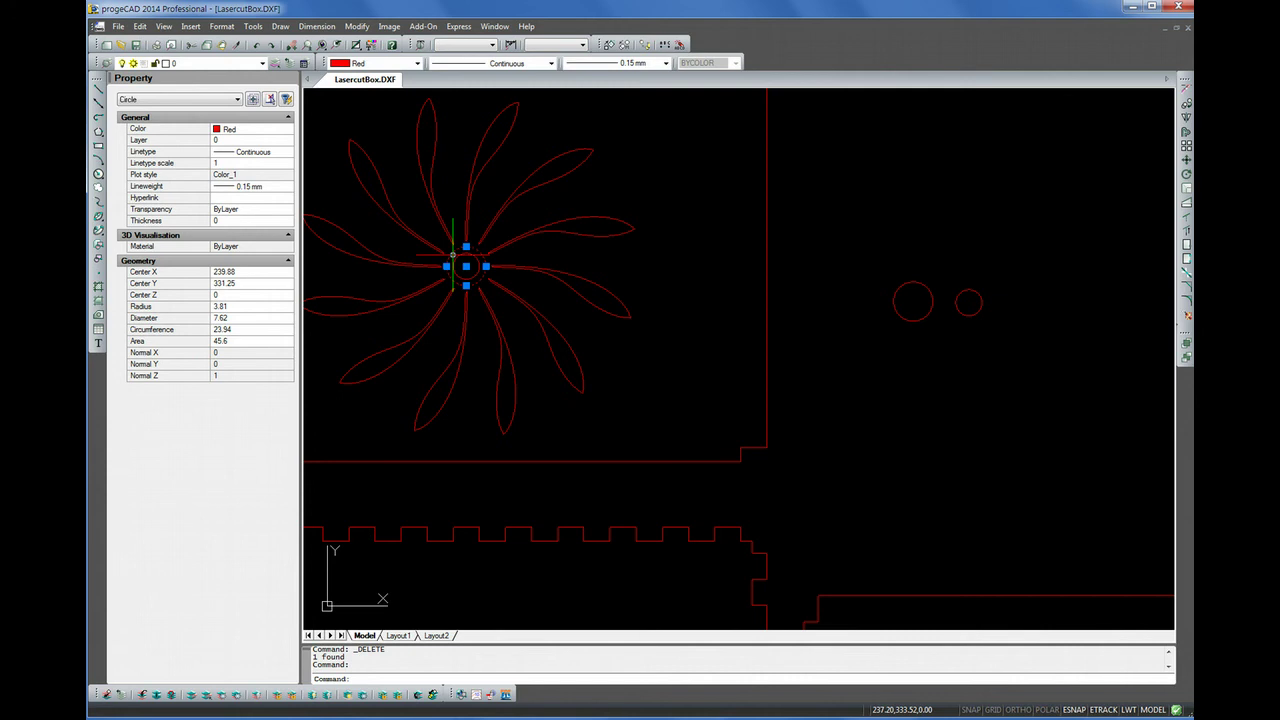
key(Delete)
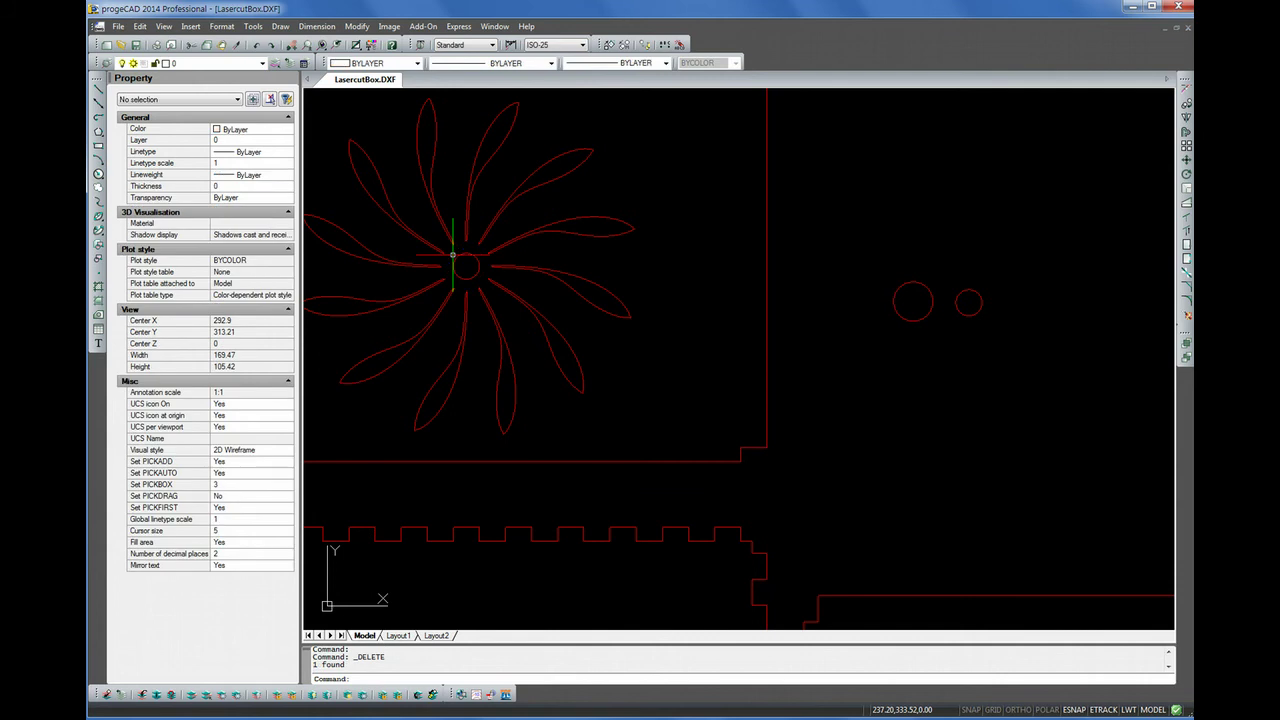
Delete the duplicate circle at the center of the Top part's flower pattern, keeping a single inner circle
click(456, 253)
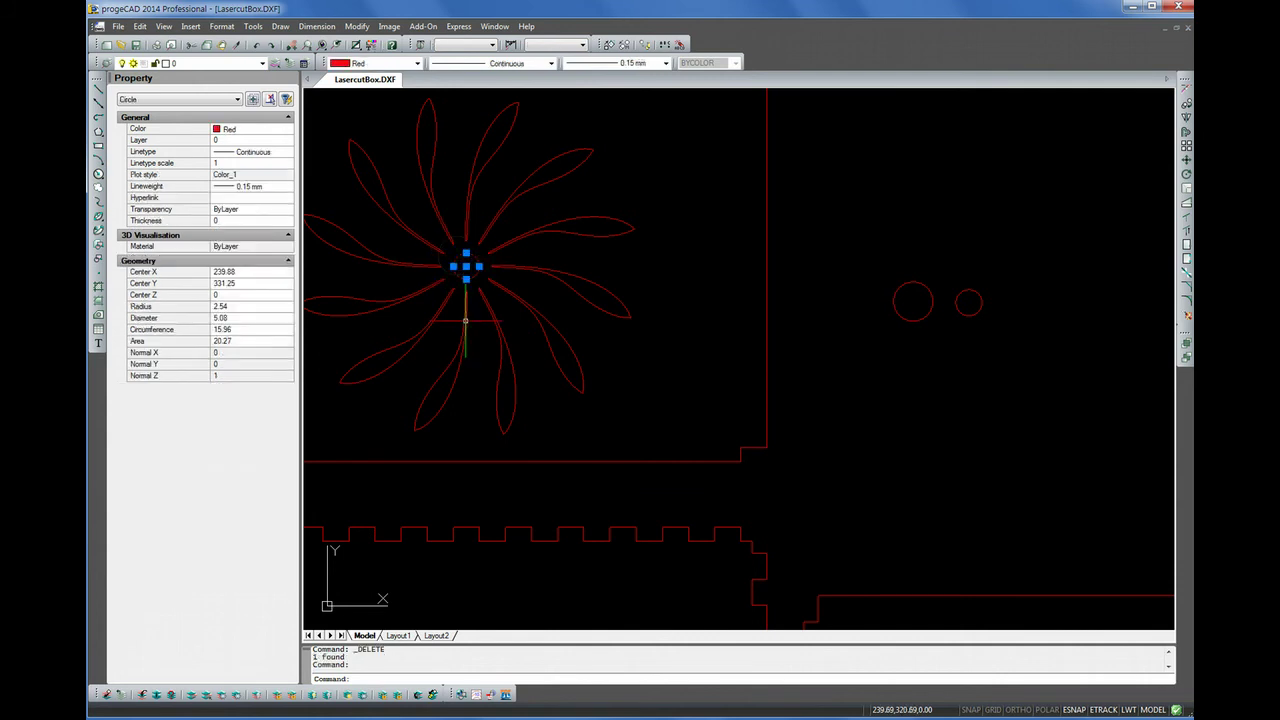
key(Delete)
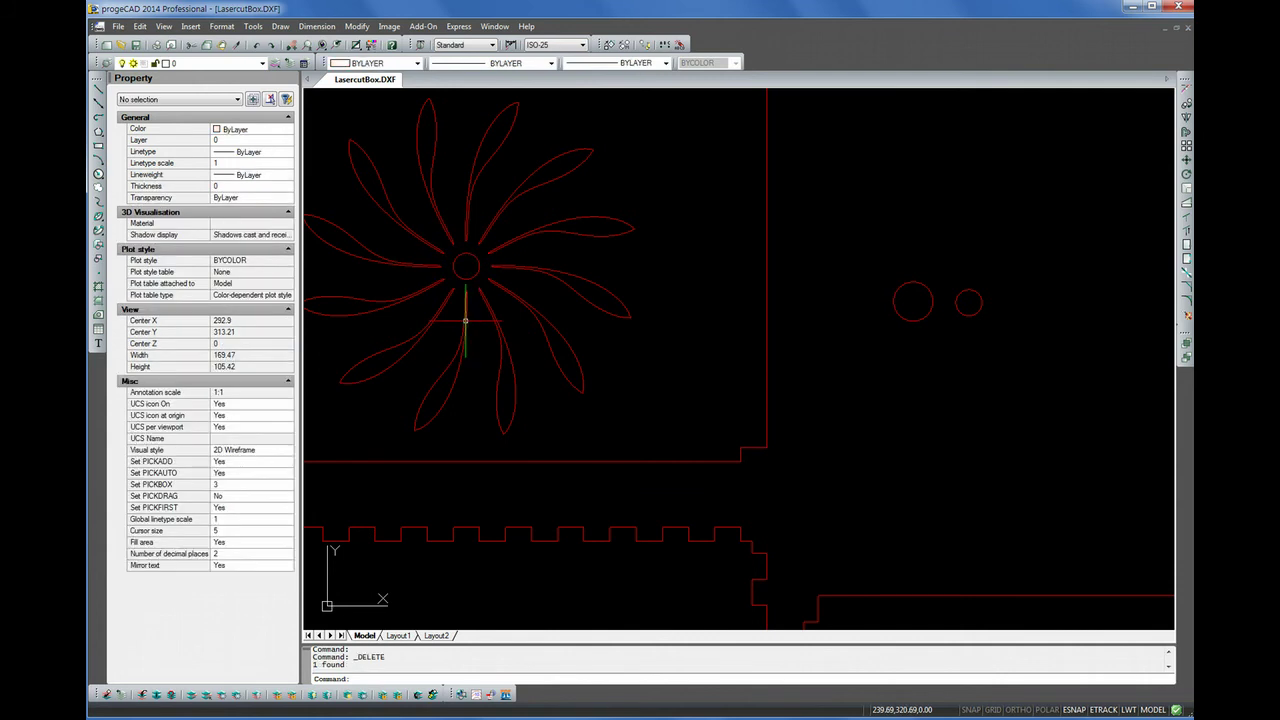
click(455, 259)
key(Delete)
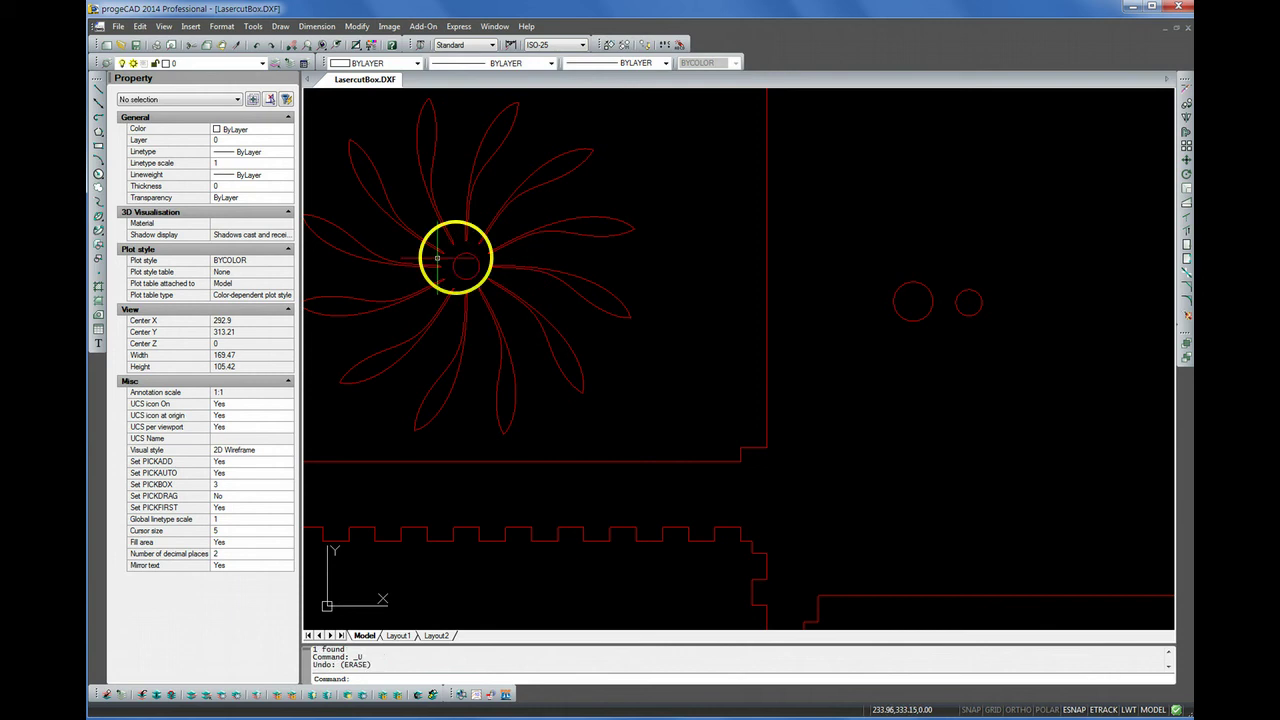
Change the color of the remaining circle at the center of the Top part's flower pattern to BYLAYER
scroll(446, 266, up, 2)
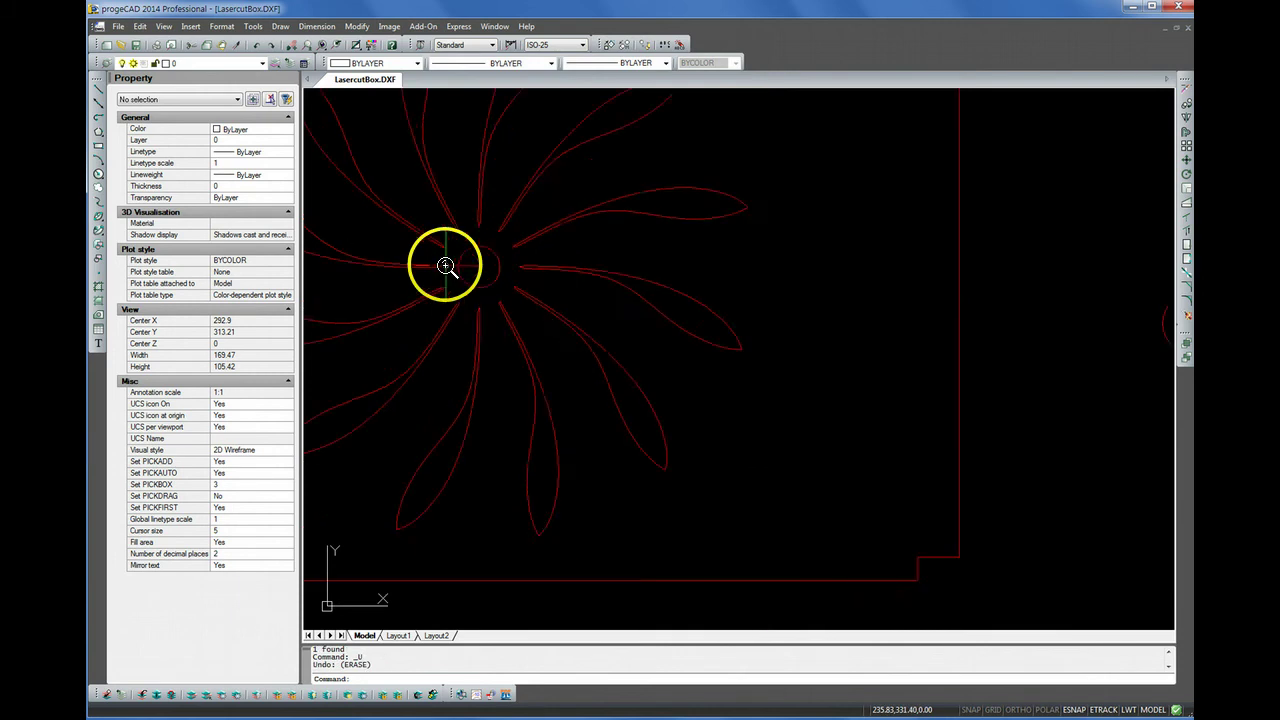
scroll(446, 266, up, 2)
click(506, 225)
click(490, 250)
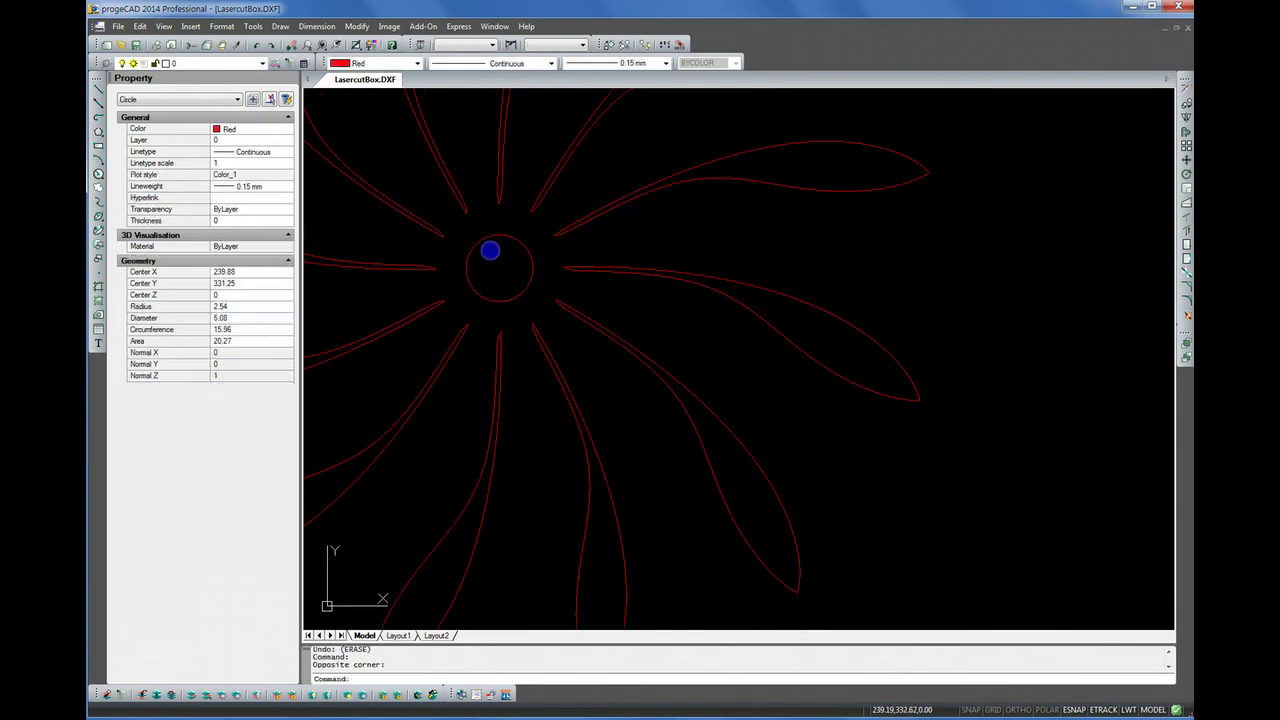
click(376, 64)
click(366, 76)
key(Escape)
key(Escape)
scroll(560, 268, down, 4)
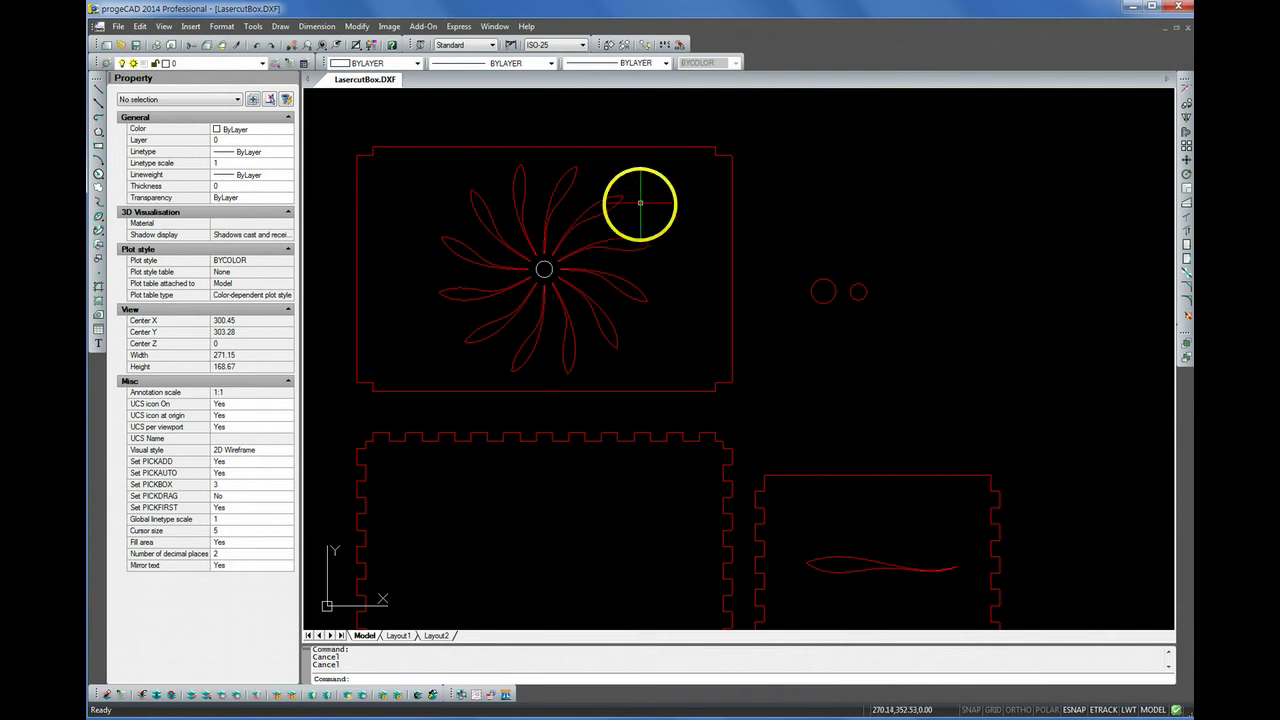
Try BYBLOCK and White as the color of the Top part's flower pattern and center circle, and undo both color changes
click(667, 148)
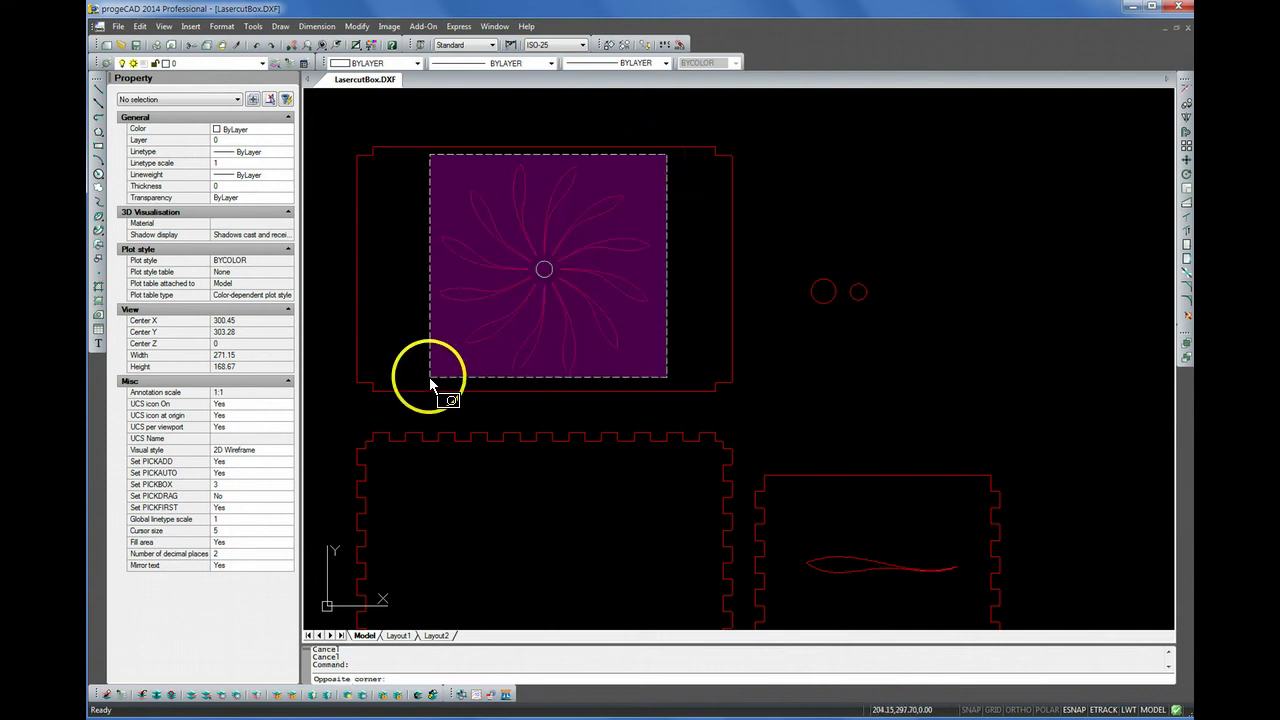
click(429, 375)
click(372, 63)
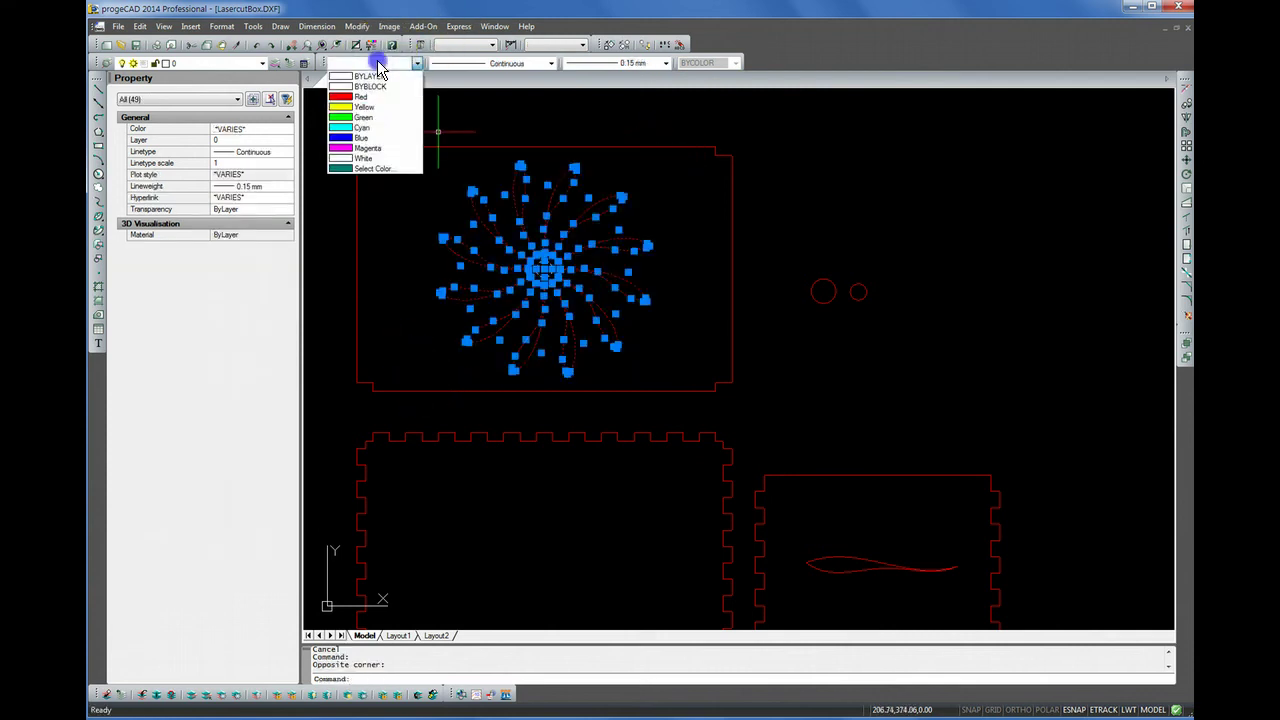
click(357, 88)
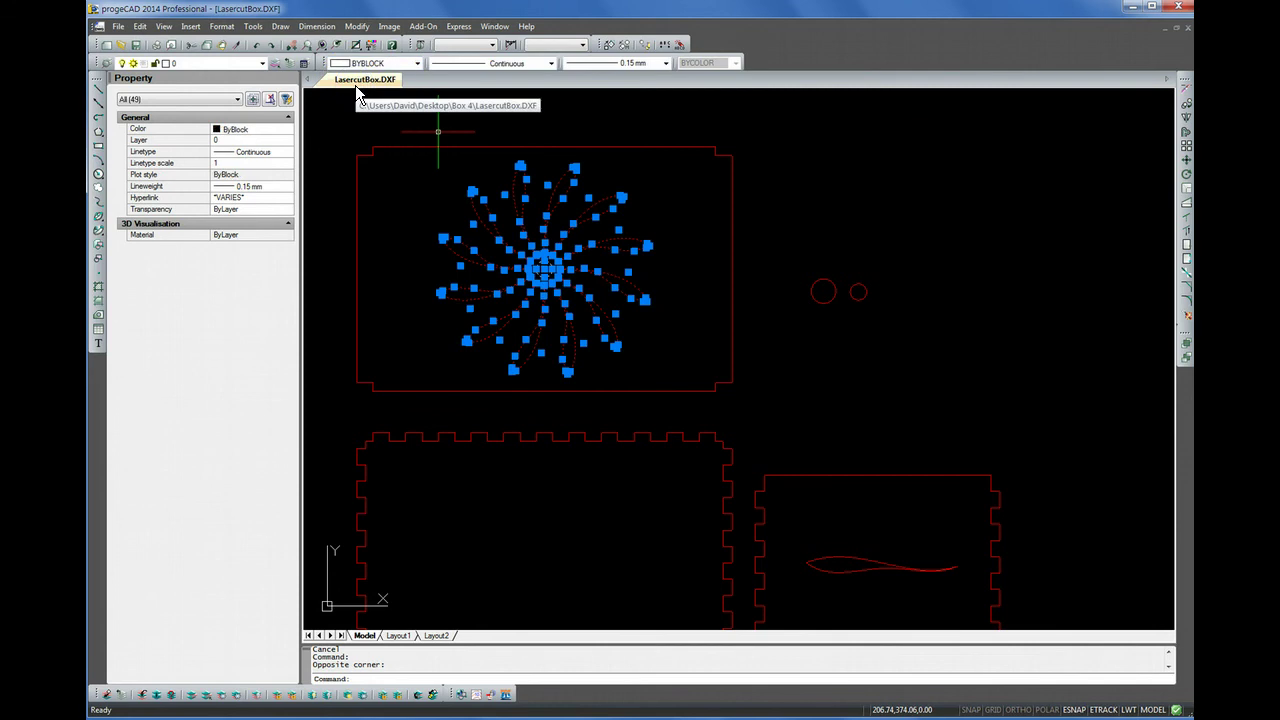
click(338, 65)
click(343, 138)
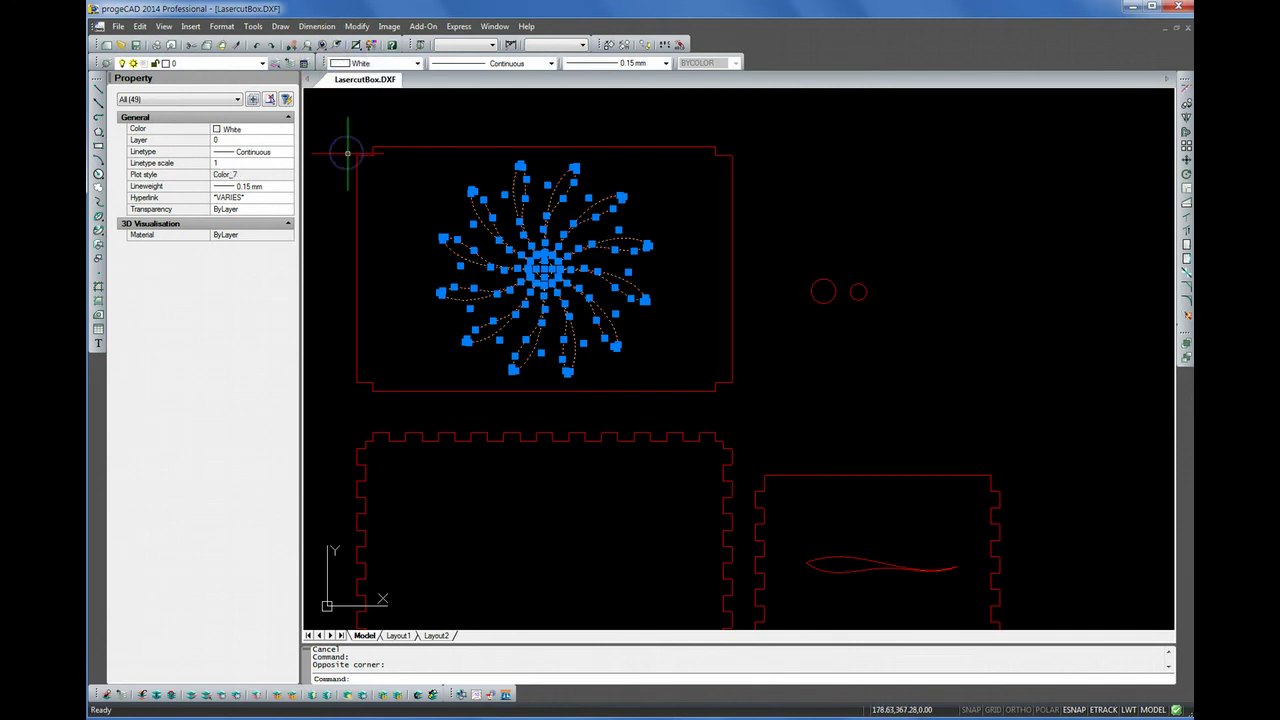
key(Escape)
key(Escape)
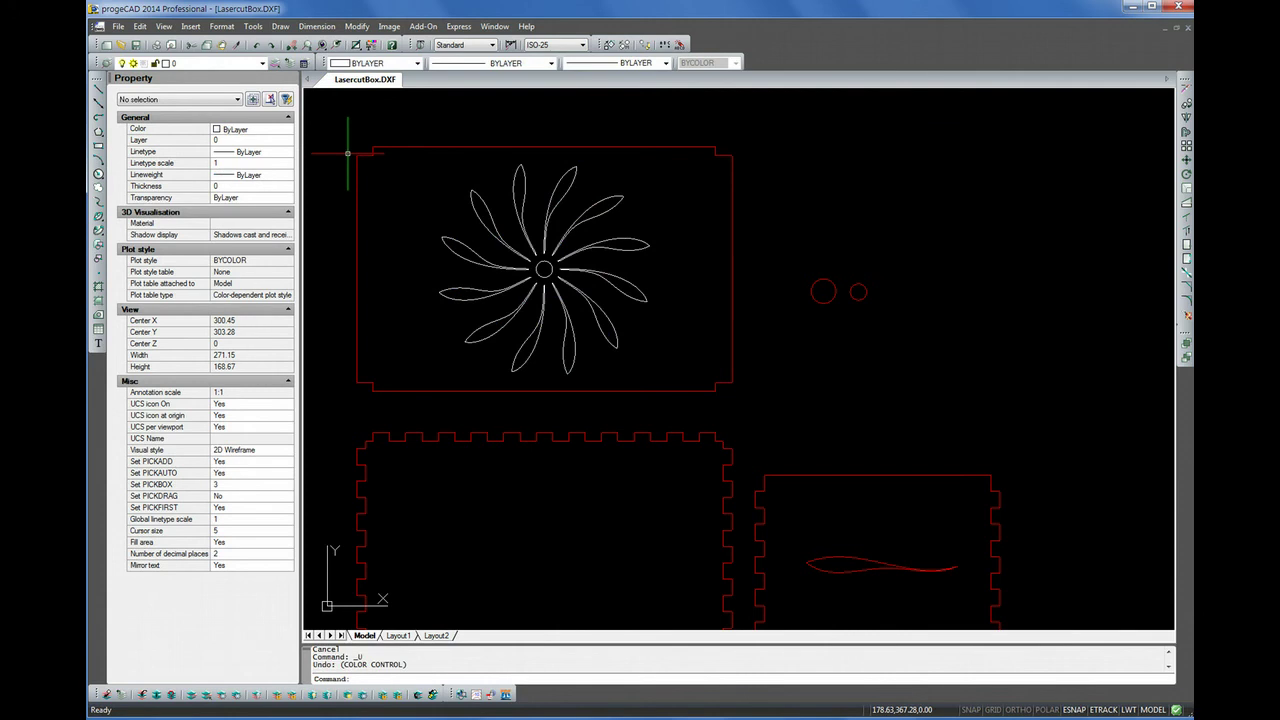
key(ctrl+z)
Move the side panel on the far left of the layout to directly below the right side panel
scroll(666, 191, down, 6)
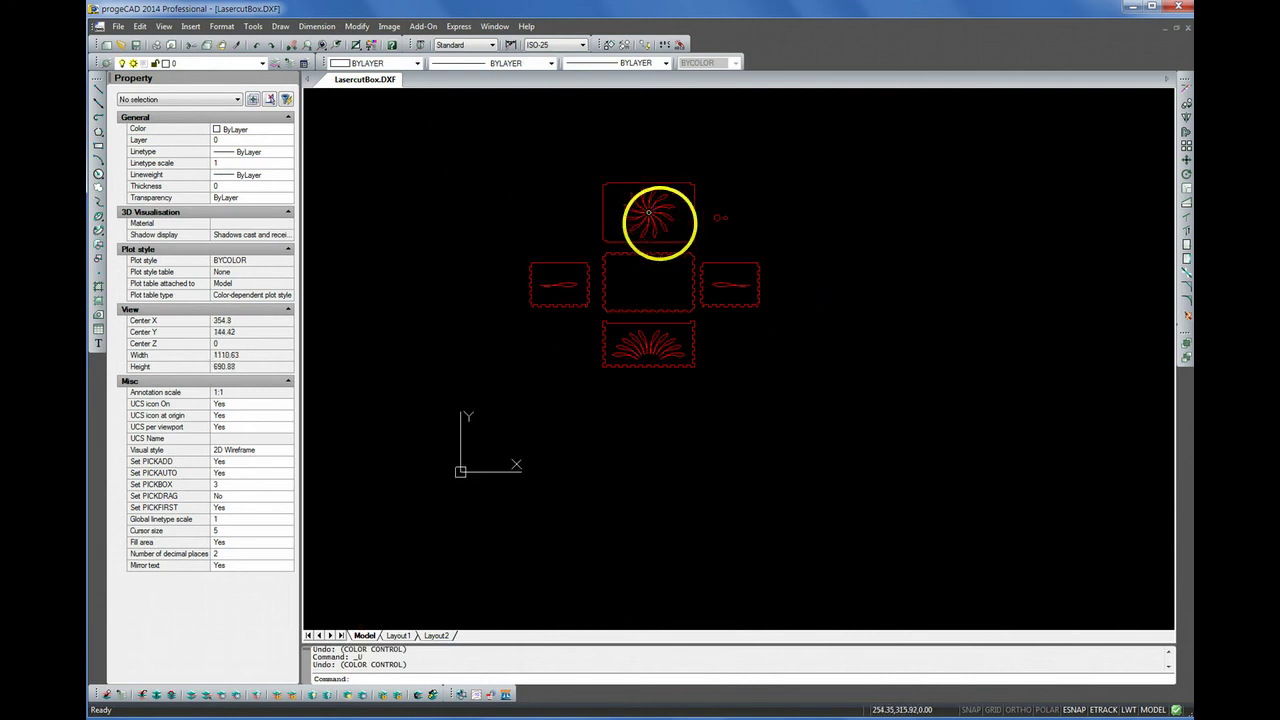
scroll(651, 212, up, 4)
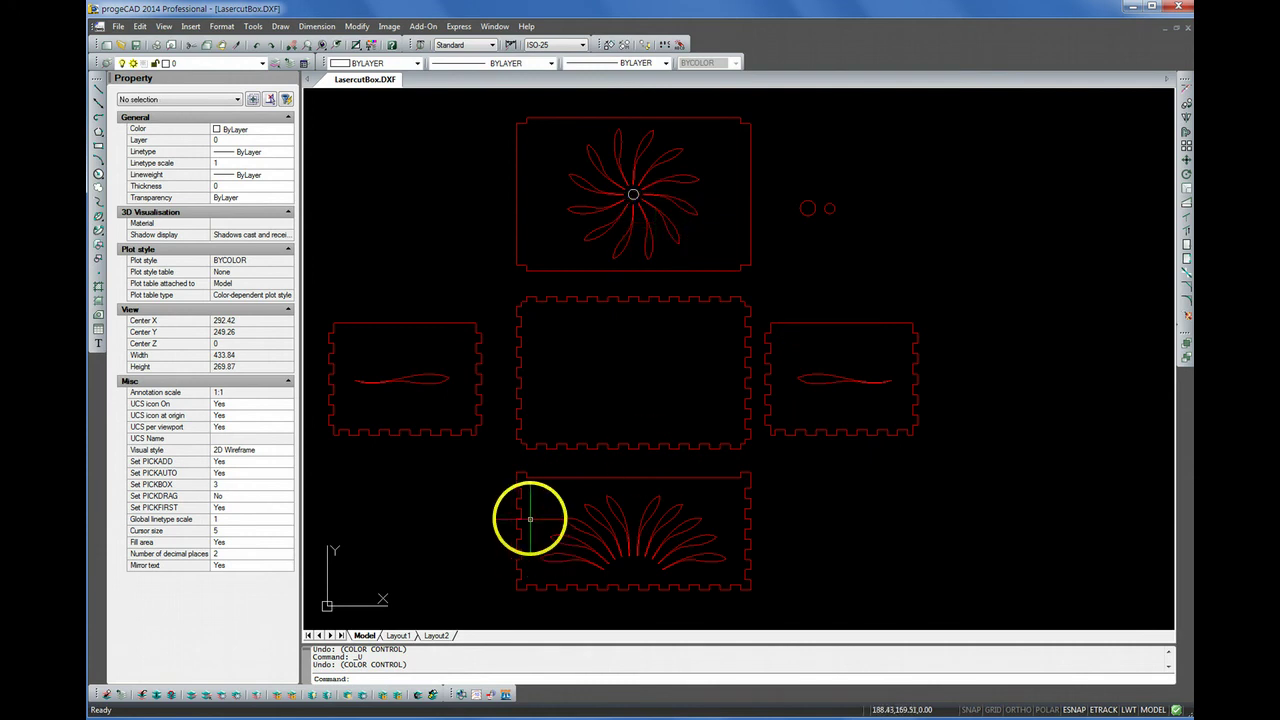
click(484, 460)
key(Escape)
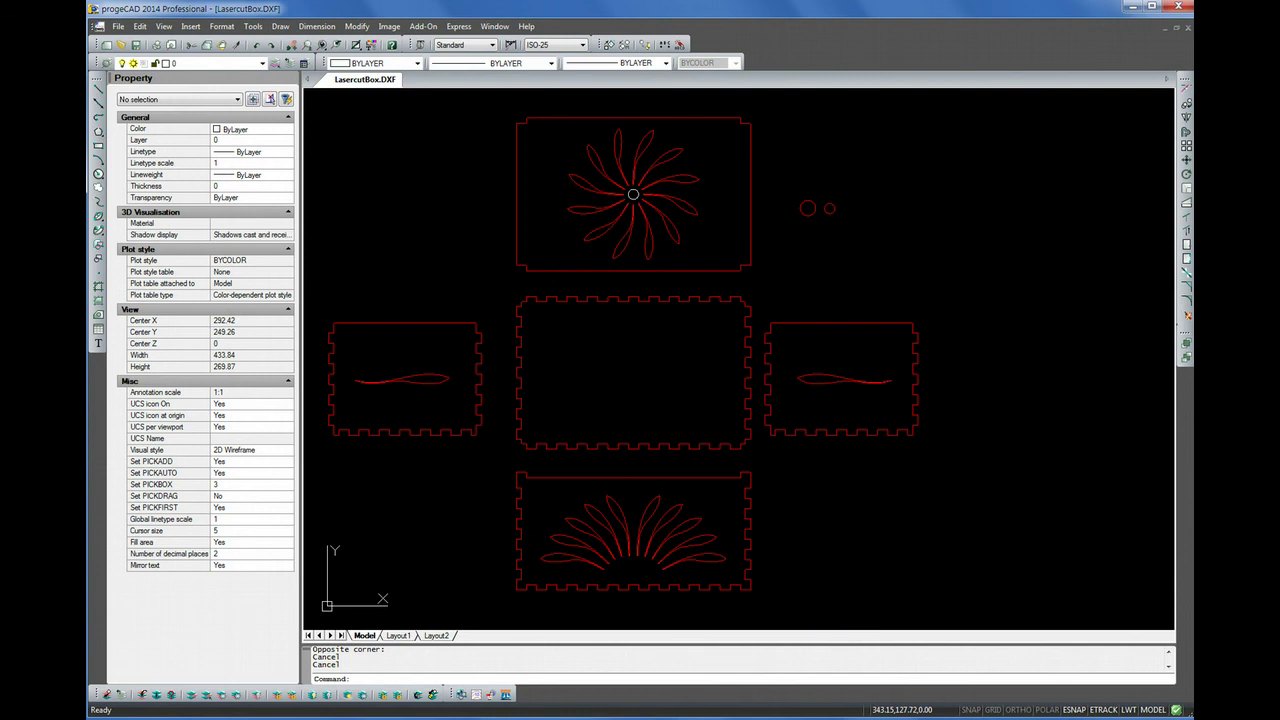
click(318, 305)
click(501, 457)
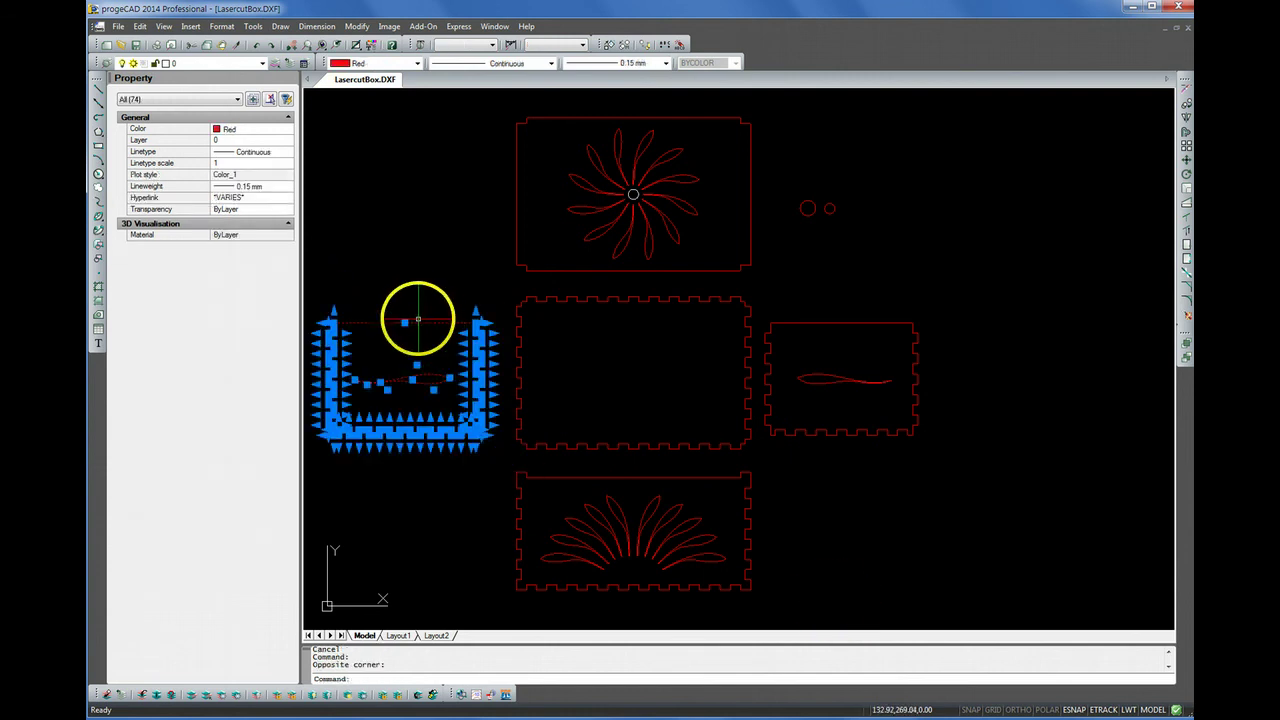
drag(421, 323, 855, 443)
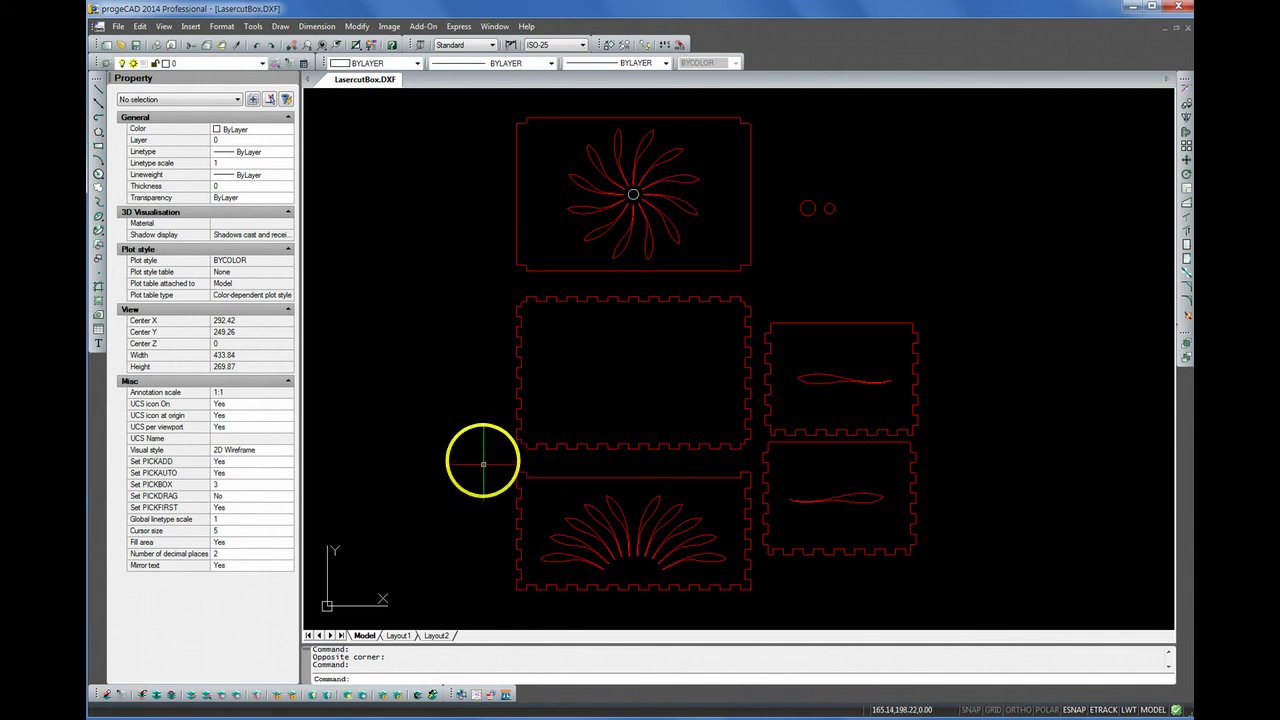
Try to move the fan-patterned panel up toward the blank center panel, and undo the move
drag(483, 458, 764, 609)
scroll(705, 480, up, 3)
scroll(705, 480, up, 2)
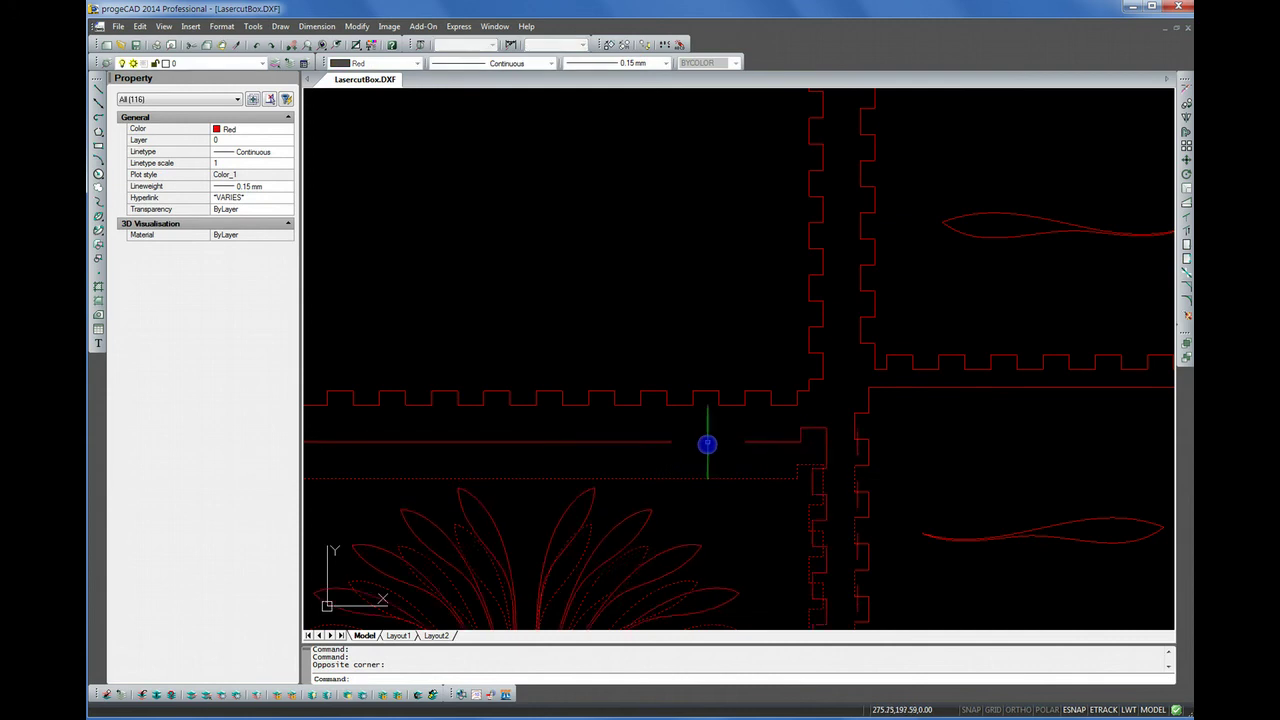
key(Escape)
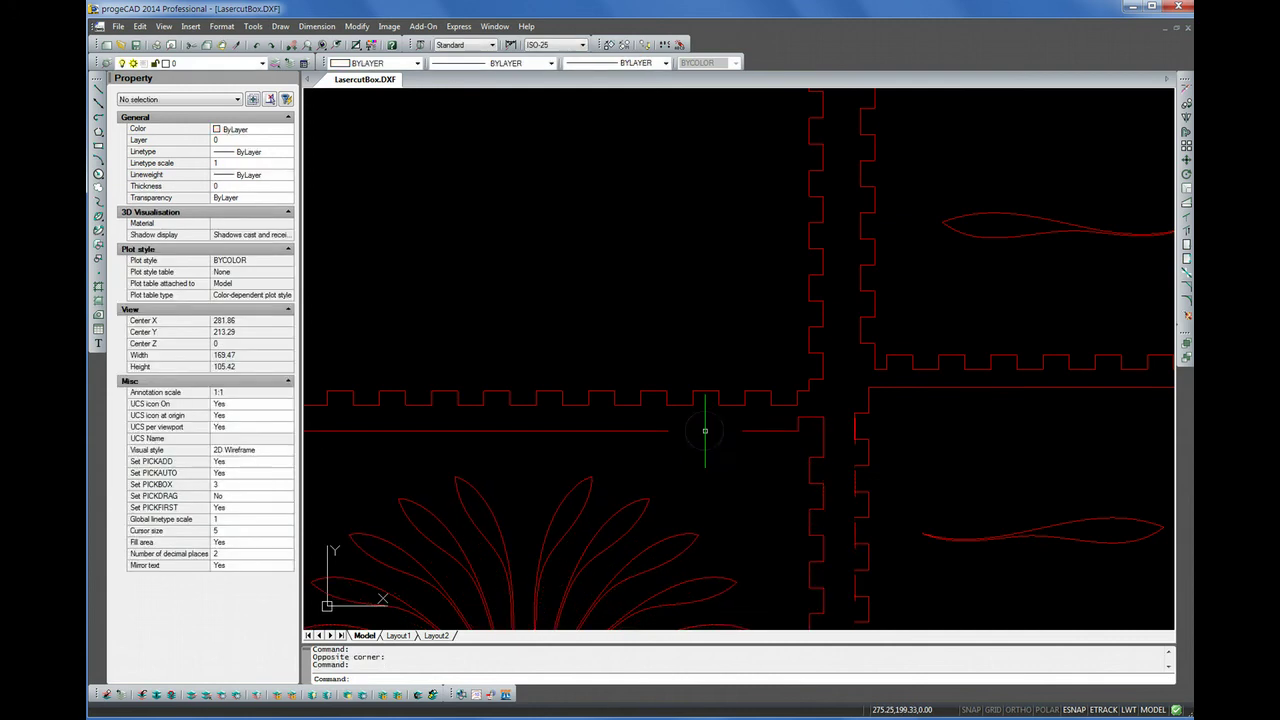
key(ctrl+z)
Move the whole fan-patterned panel up so it sits just below the blank center panel
scroll(709, 297, down, 8)
scroll(709, 318, up, 6)
click(757, 250)
click(342, 465)
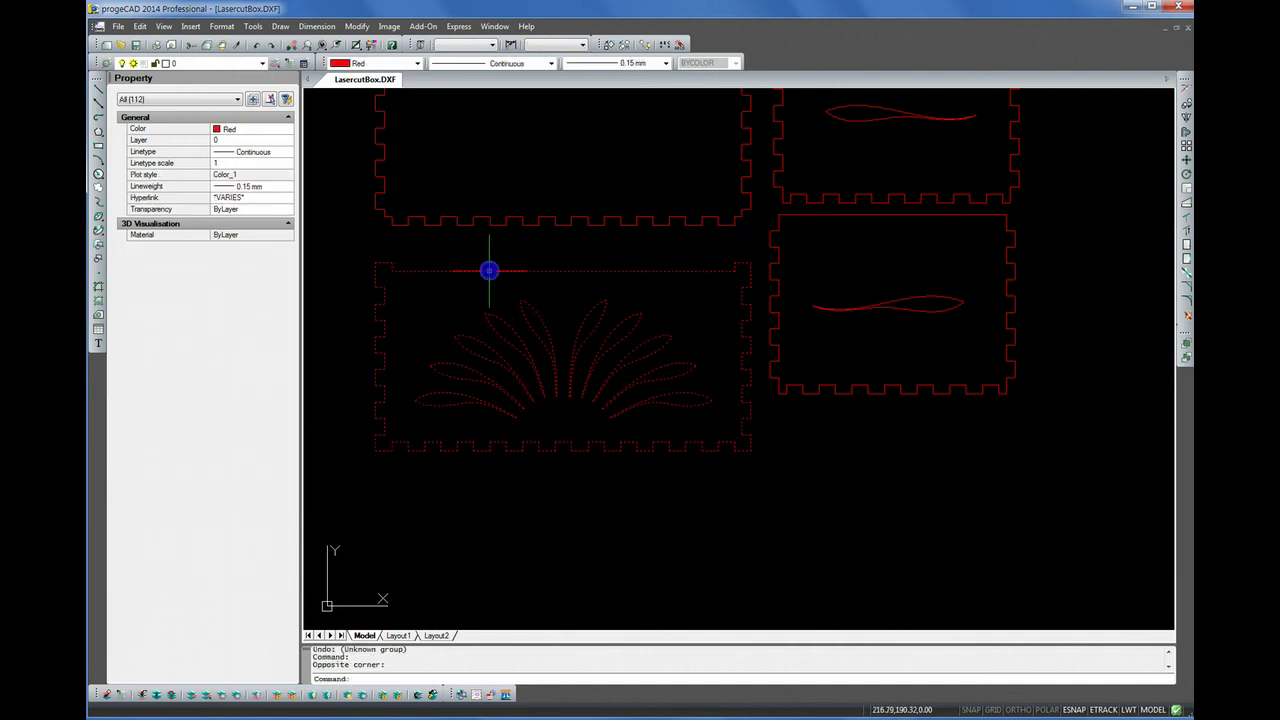
click(490, 262)
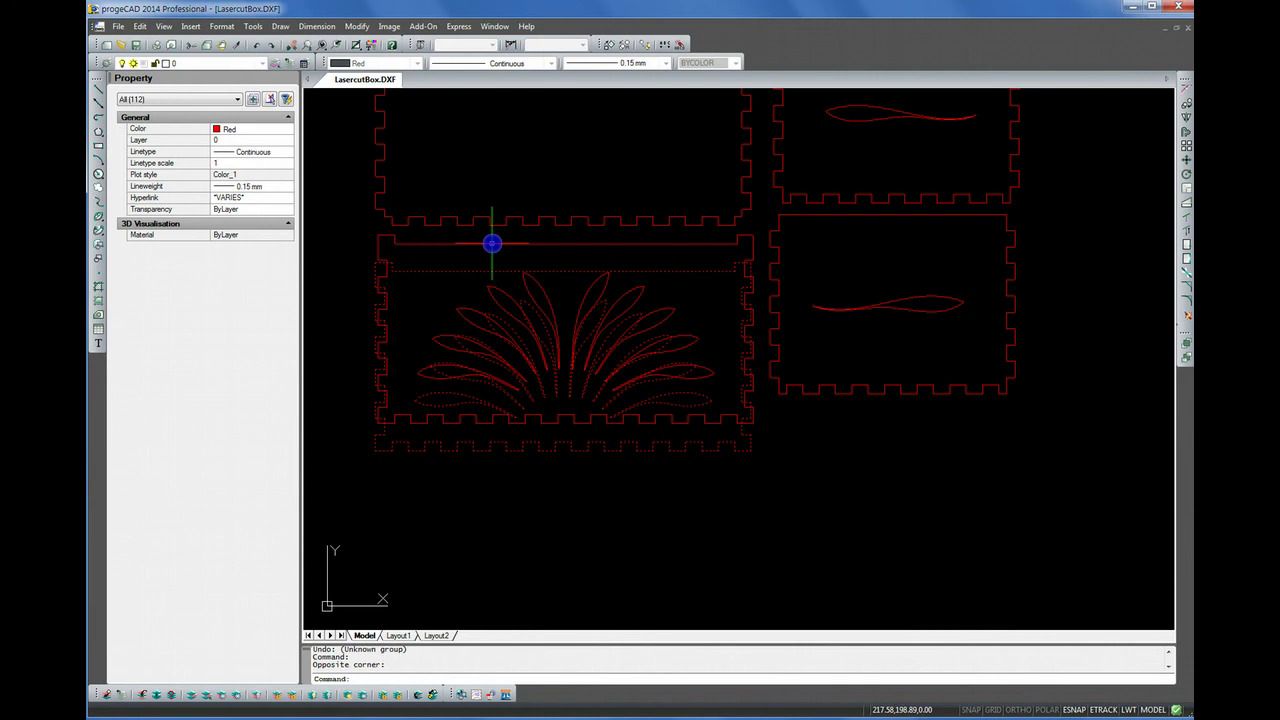
click(491, 243)
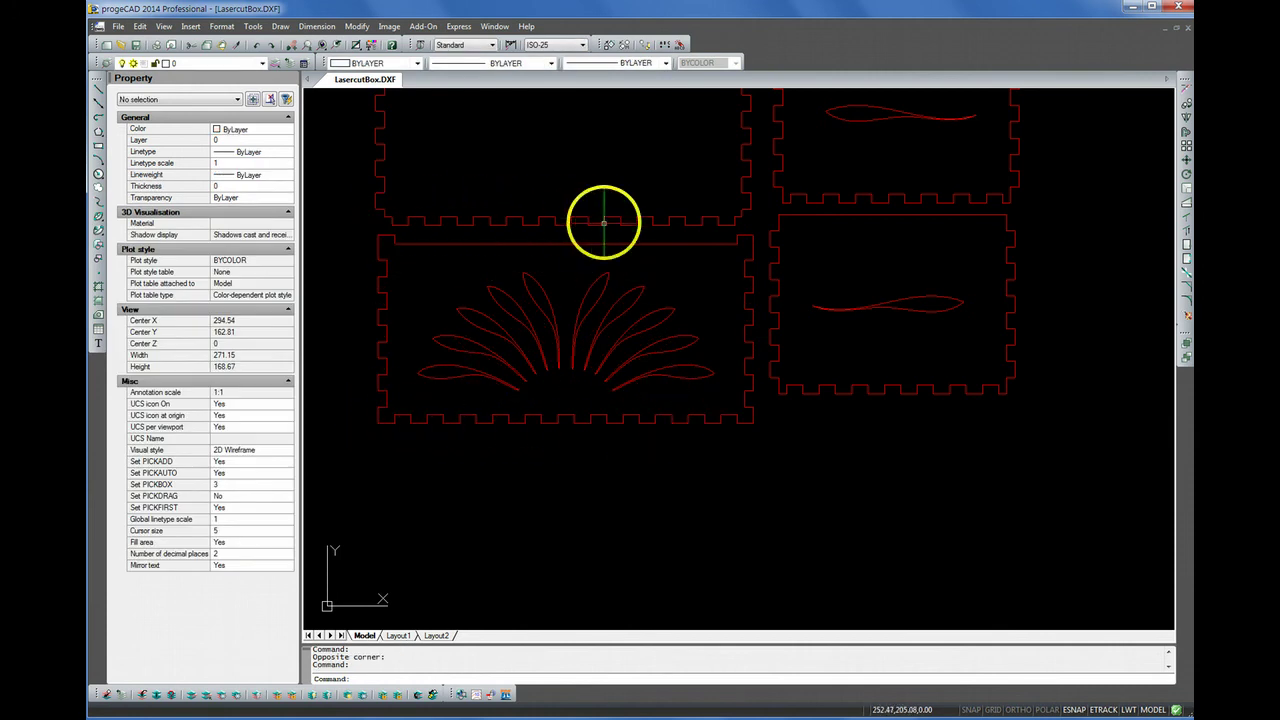
Move the large and small knob circles together farther right of the Top part
scroll(651, 482, down, 4)
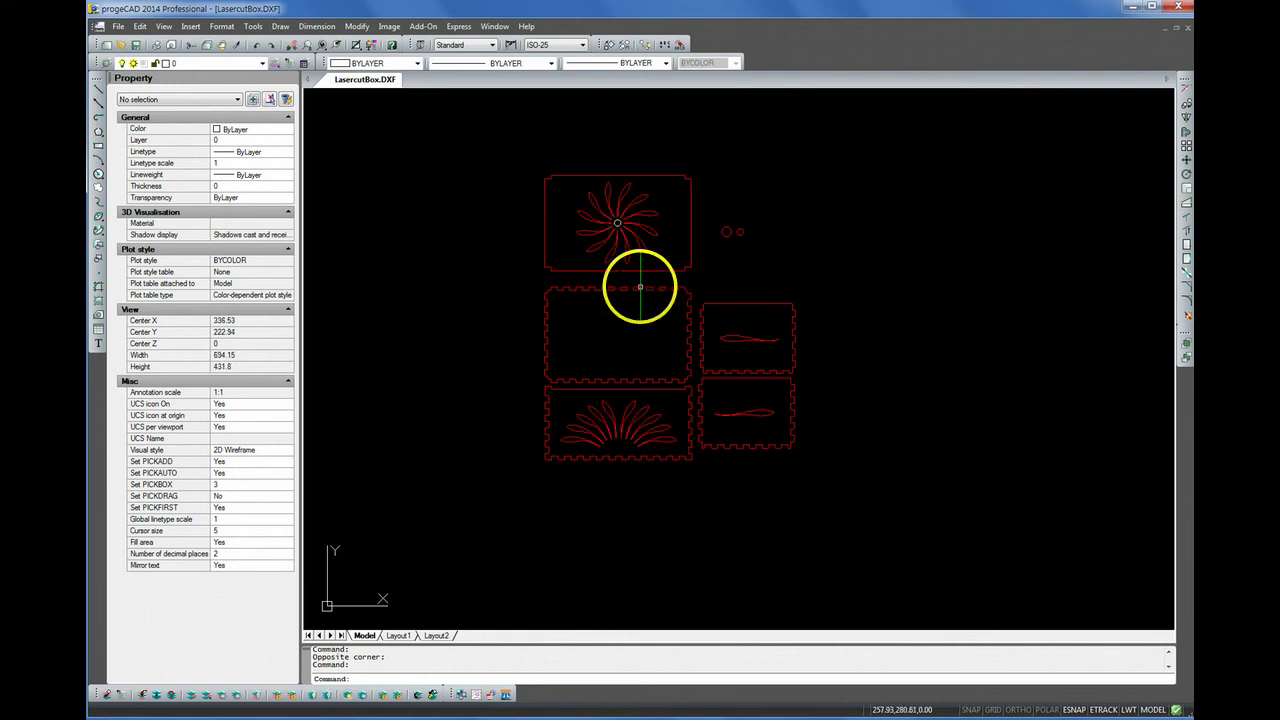
click(713, 207)
click(774, 249)
scroll(737, 223, up, 8)
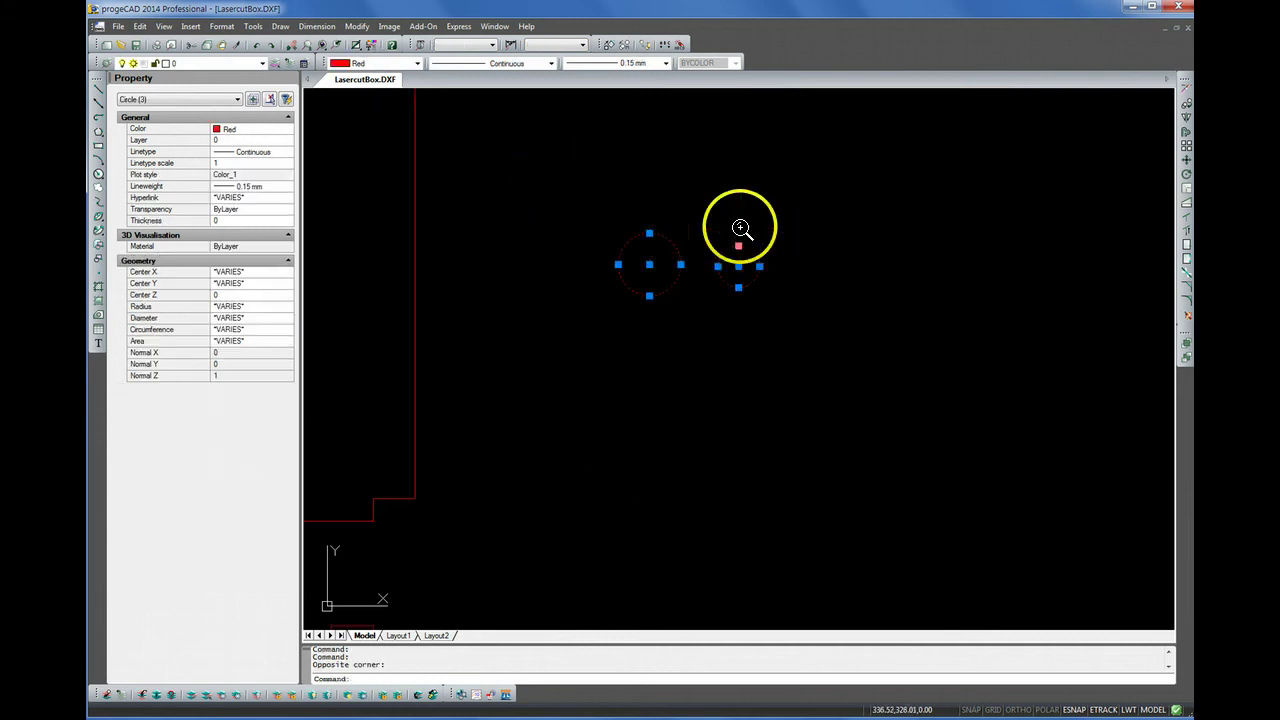
click(670, 241)
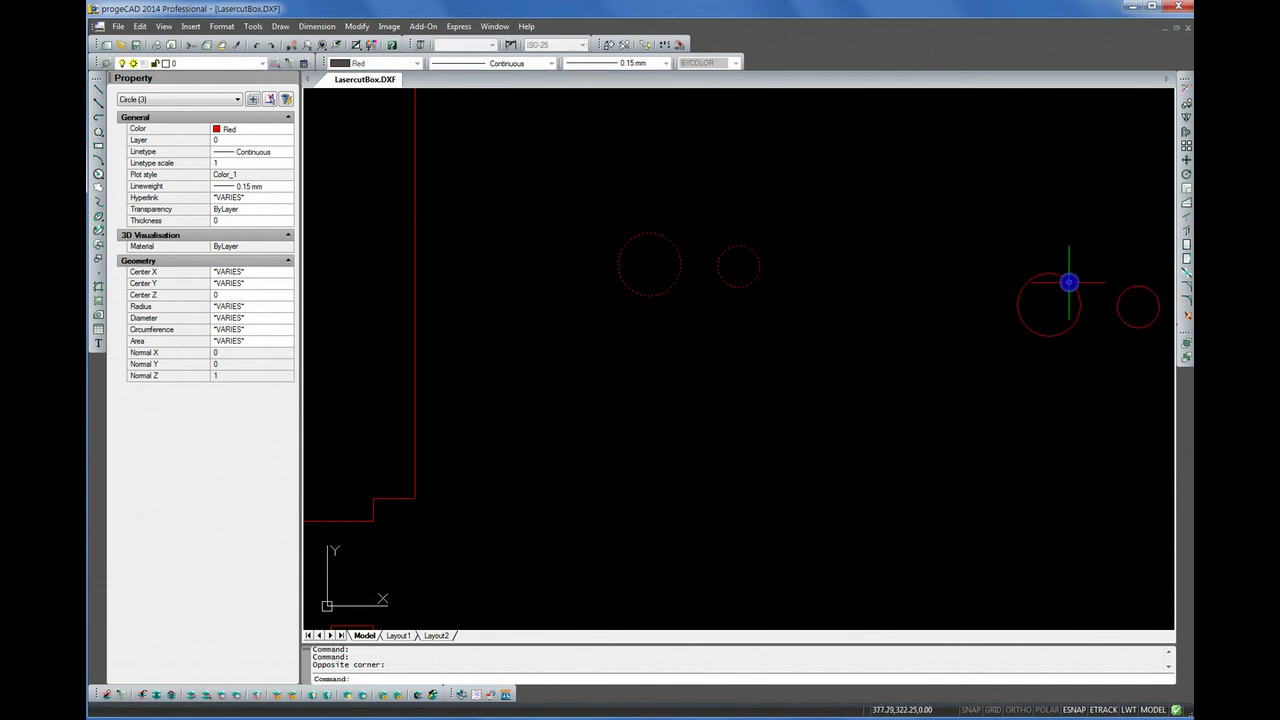
click(1069, 282)
Move the Top part with its flower pattern into the empty area left of the blank center panel
scroll(794, 229, down, 10)
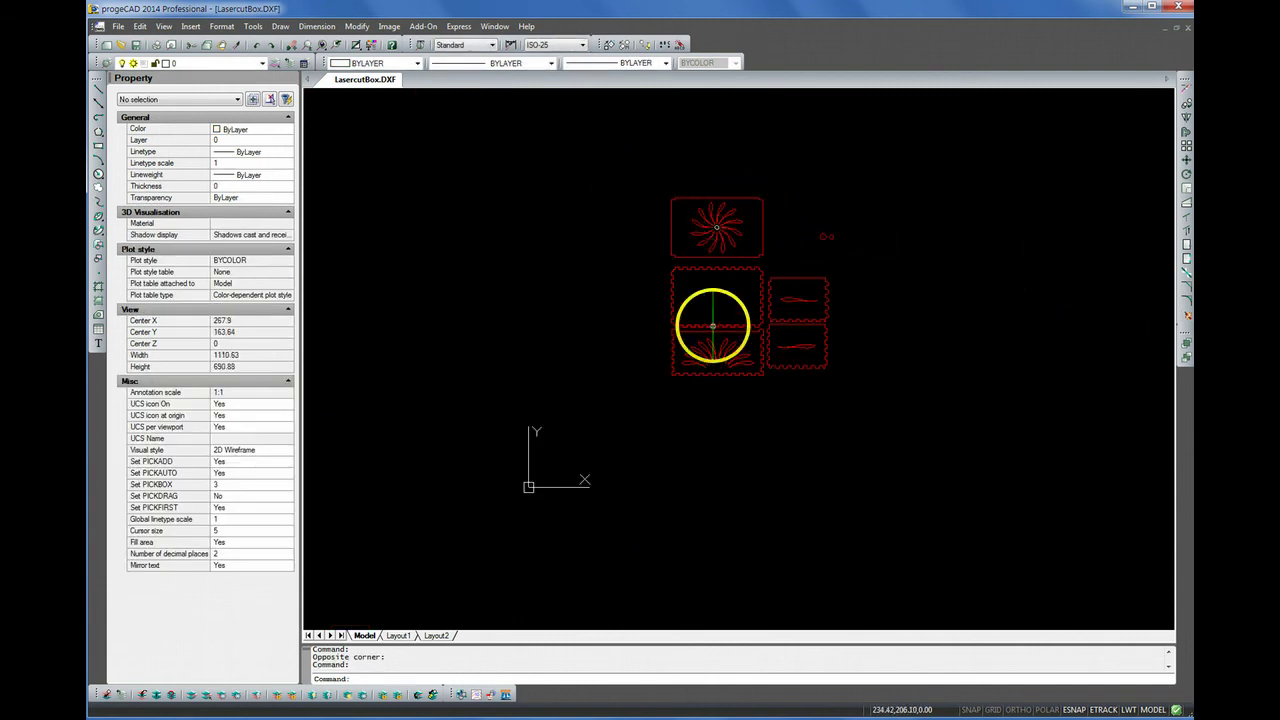
click(625, 169)
click(778, 258)
click(738, 188)
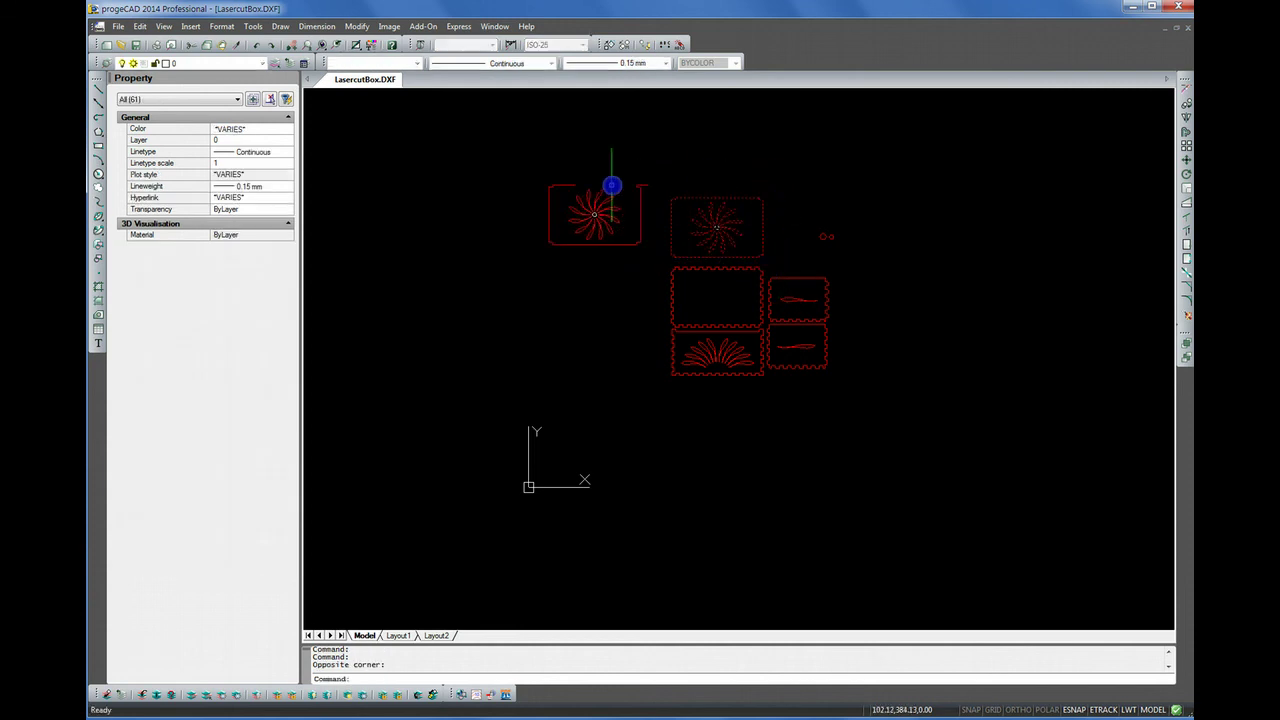
click(607, 258)
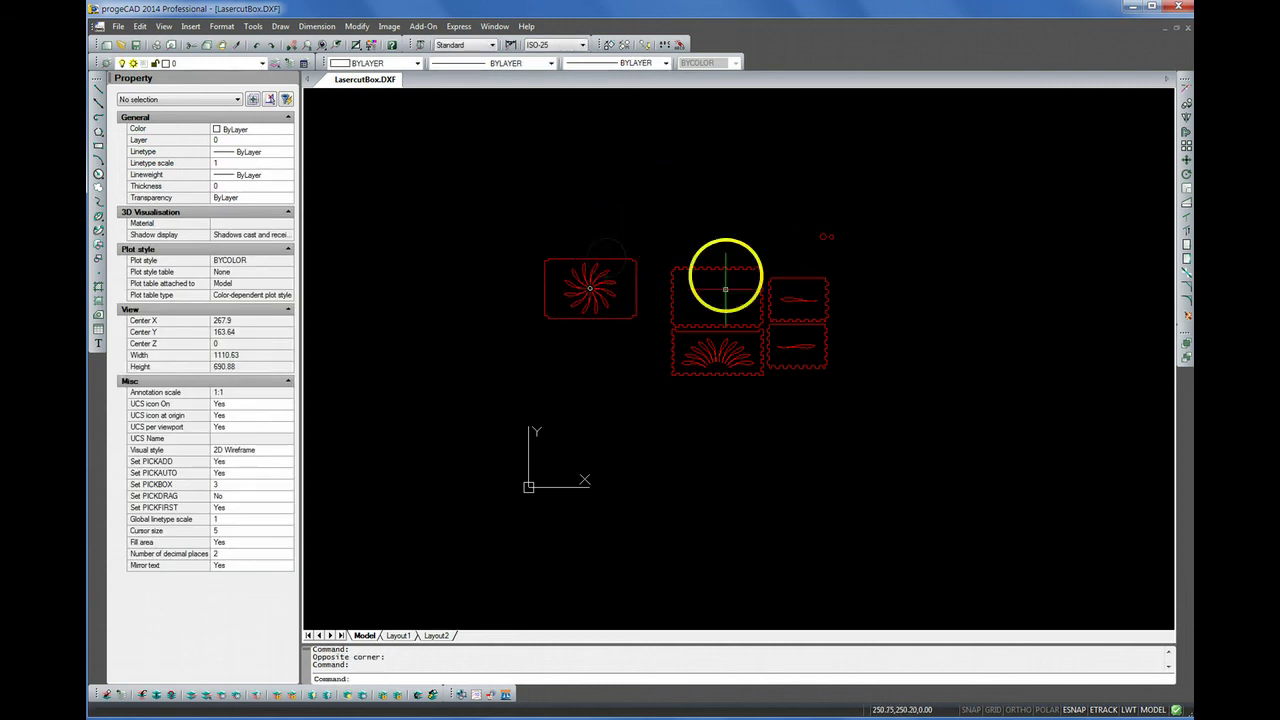
Copy the whole fan-patterned panel and place the duplicate just above the blank center panel, leaving a narrow gap between their toothed edges
scroll(743, 300, up, 5)
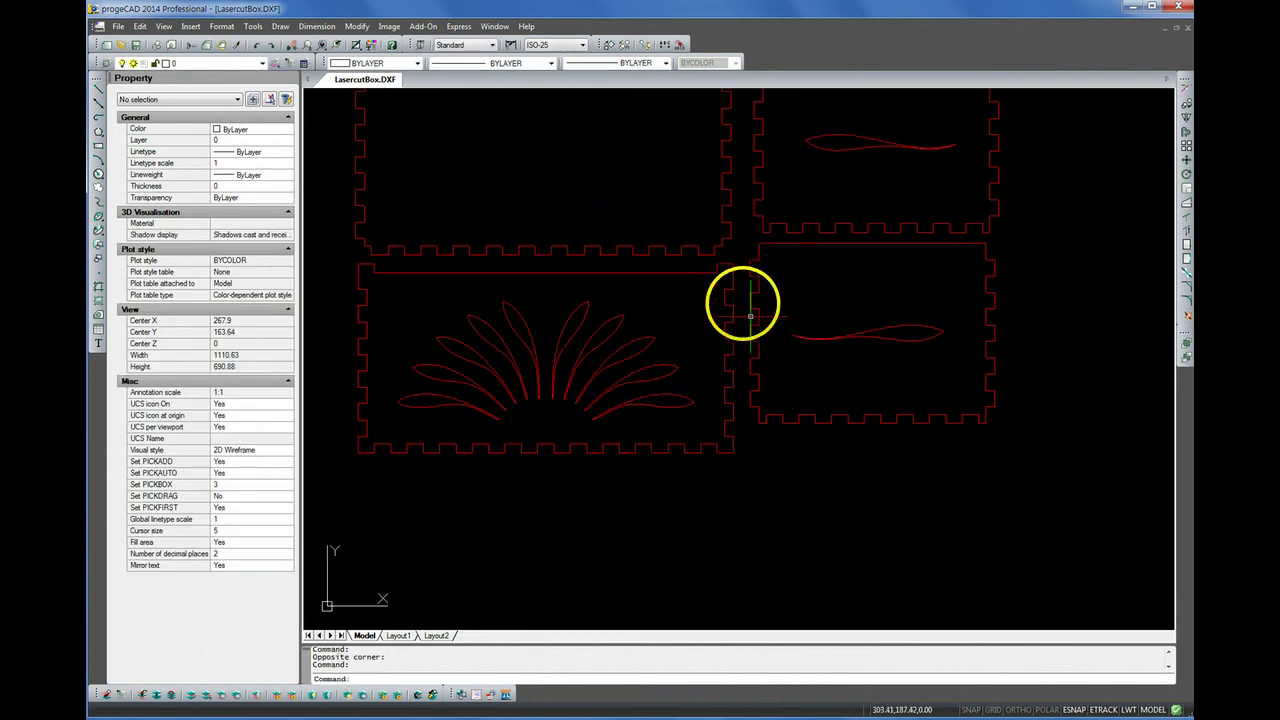
click(740, 259)
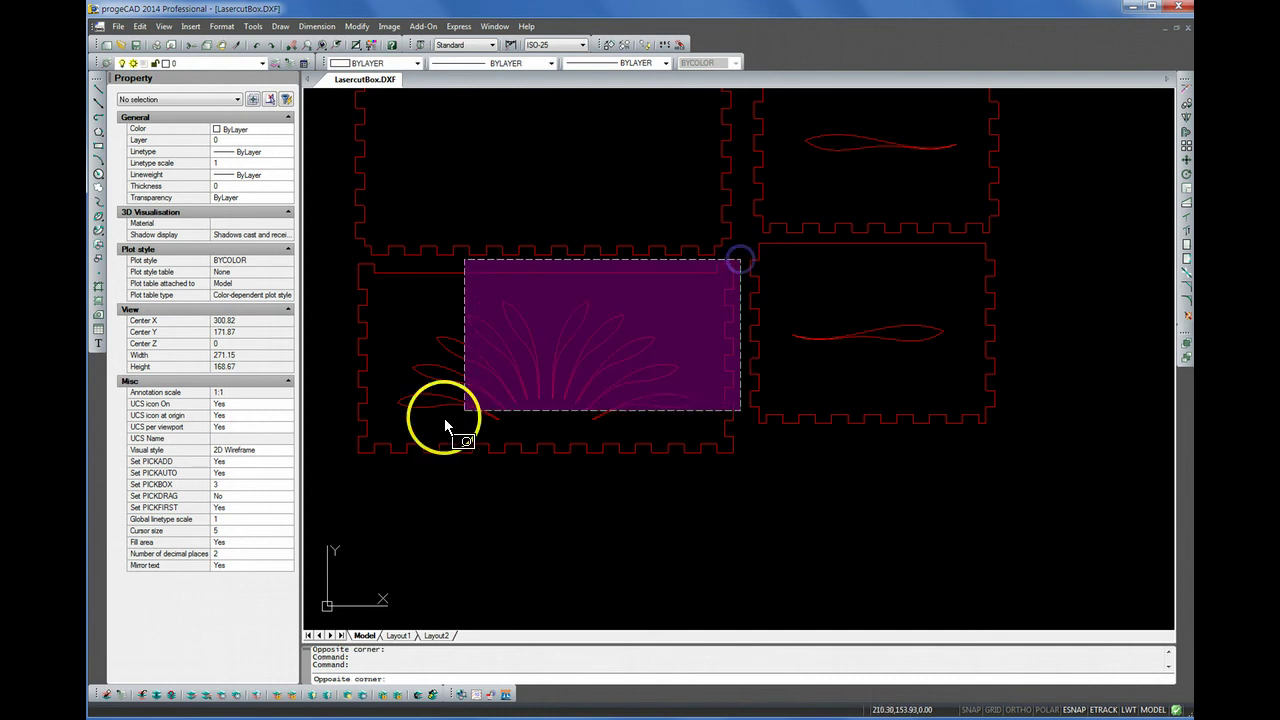
click(327, 475)
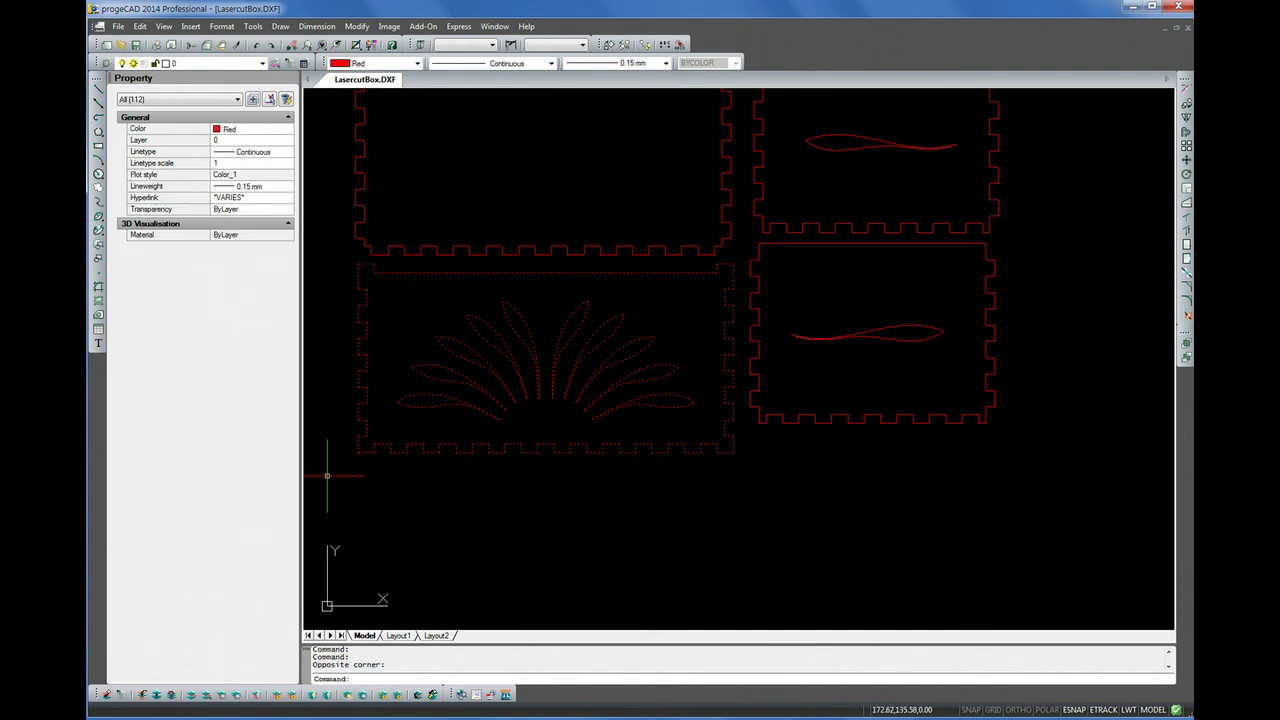
key(ctrl+c)
scroll(592, 501, down, 2)
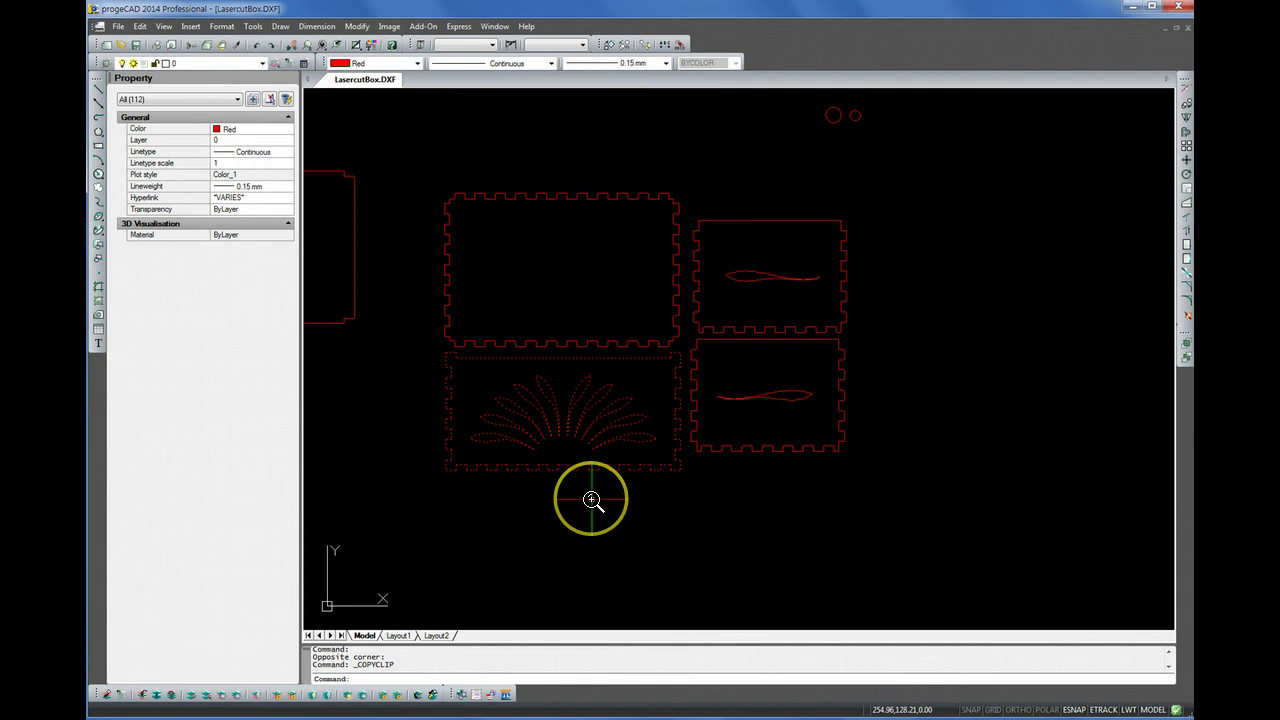
key(ctrl+v)
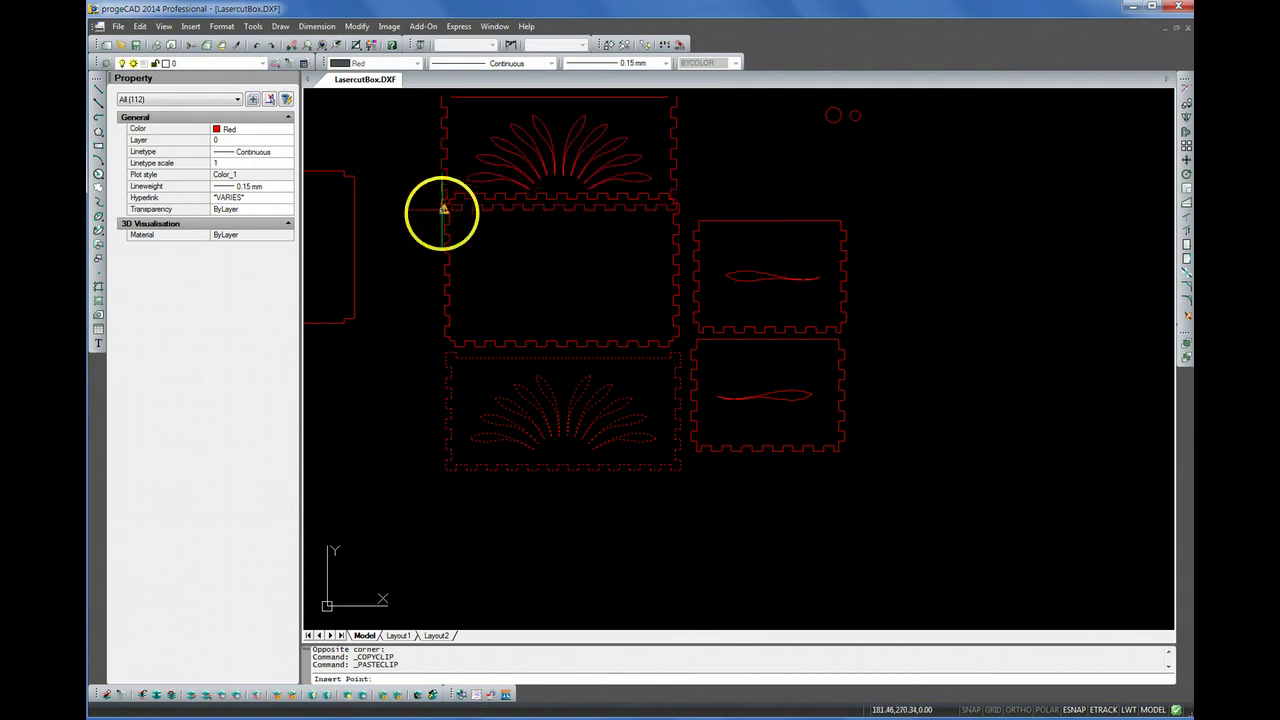
scroll(460, 420, down, 2)
scroll(460, 420, down, 2)
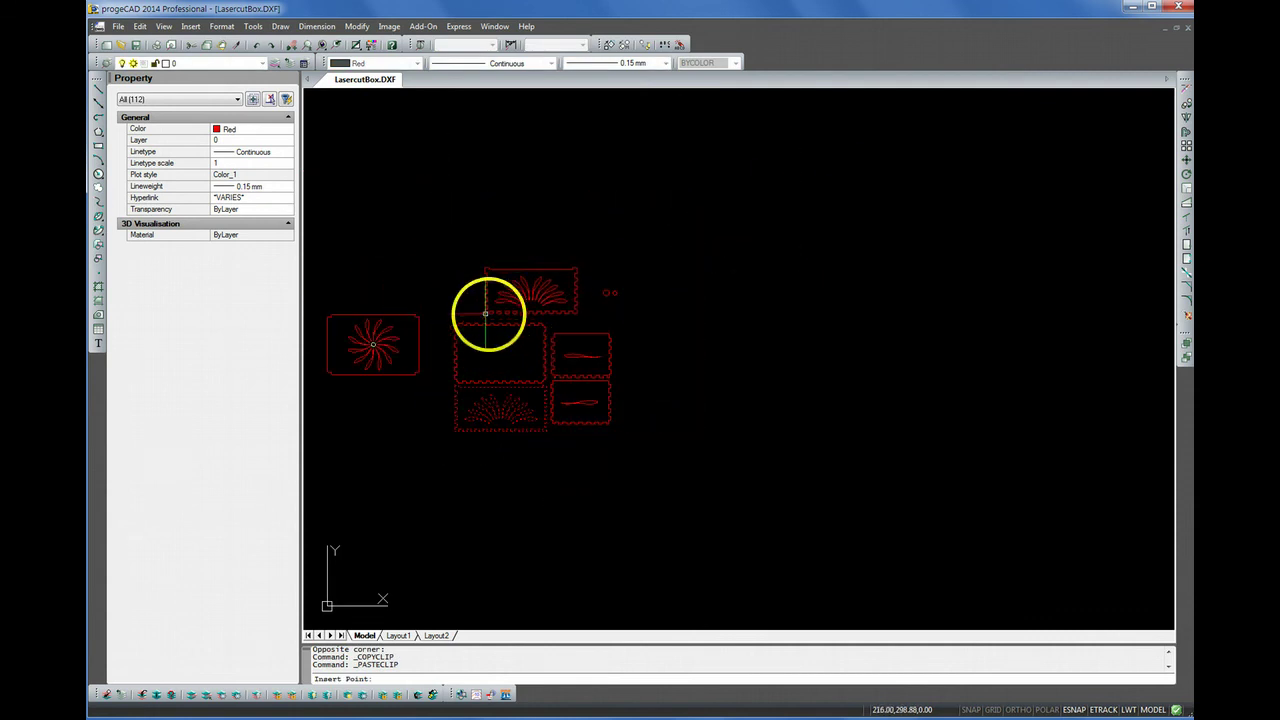
scroll(432, 332, up, 4)
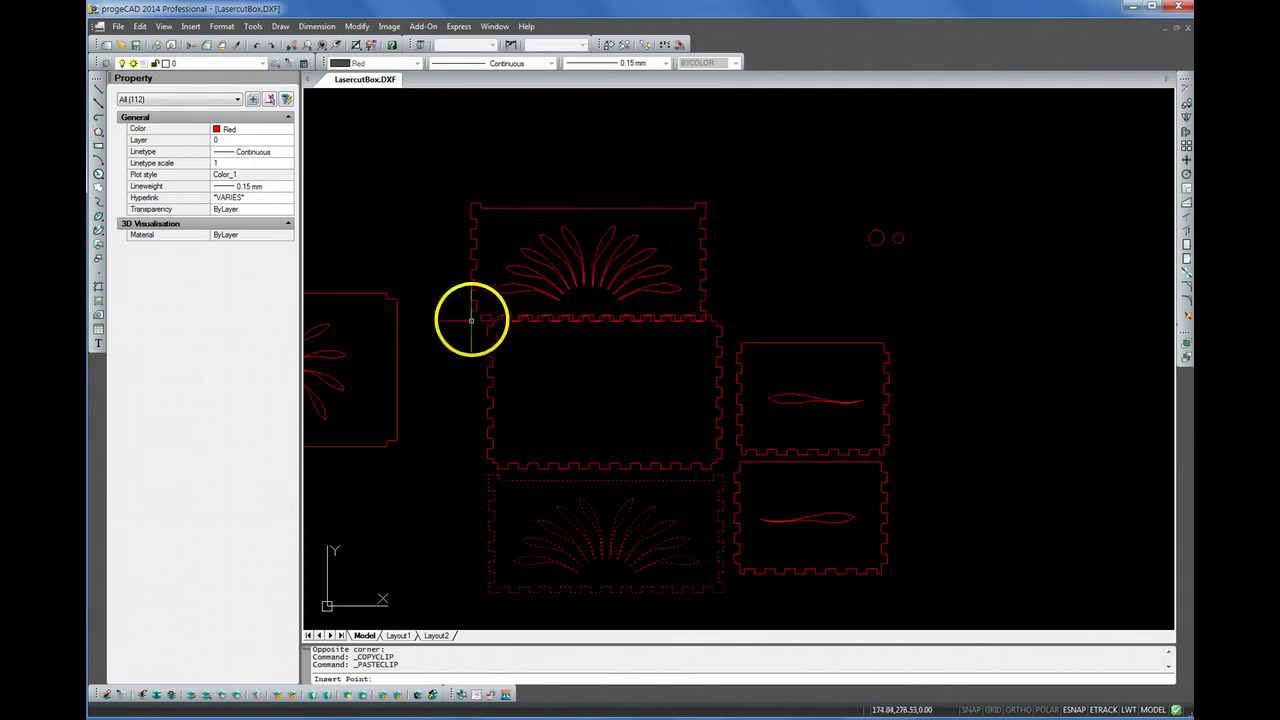
scroll(485, 311, up, 3)
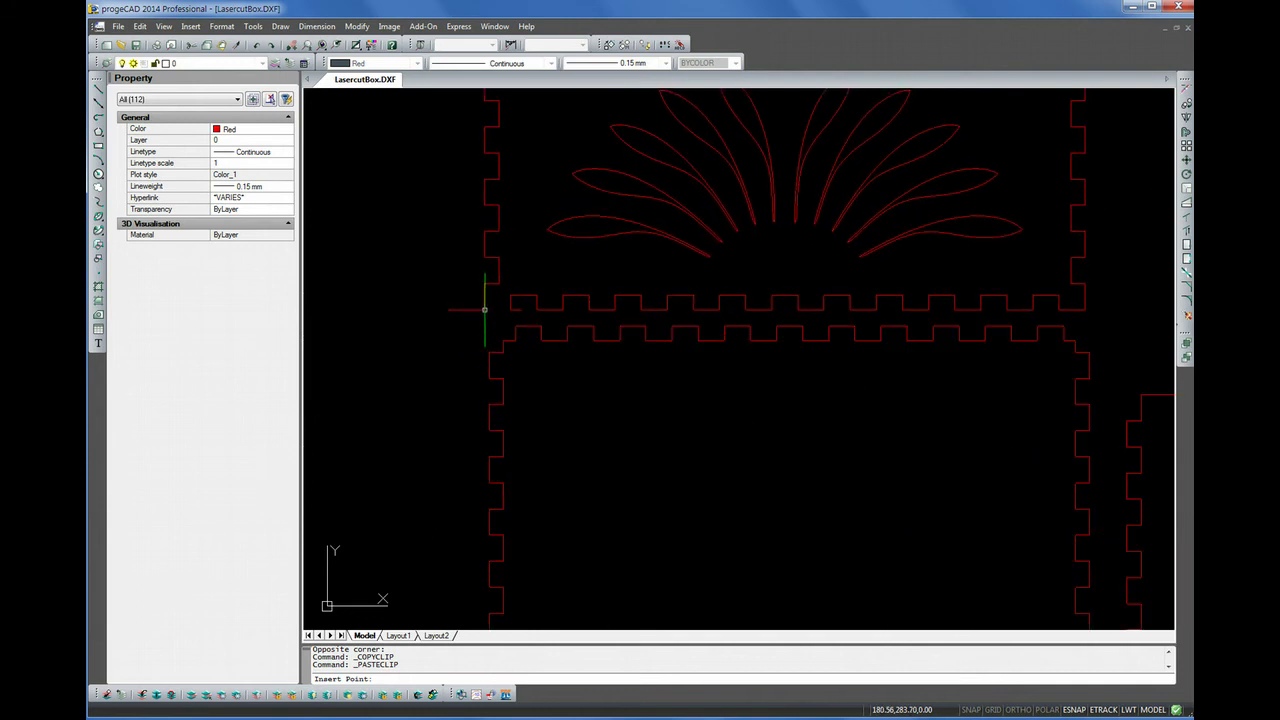
click(486, 311)
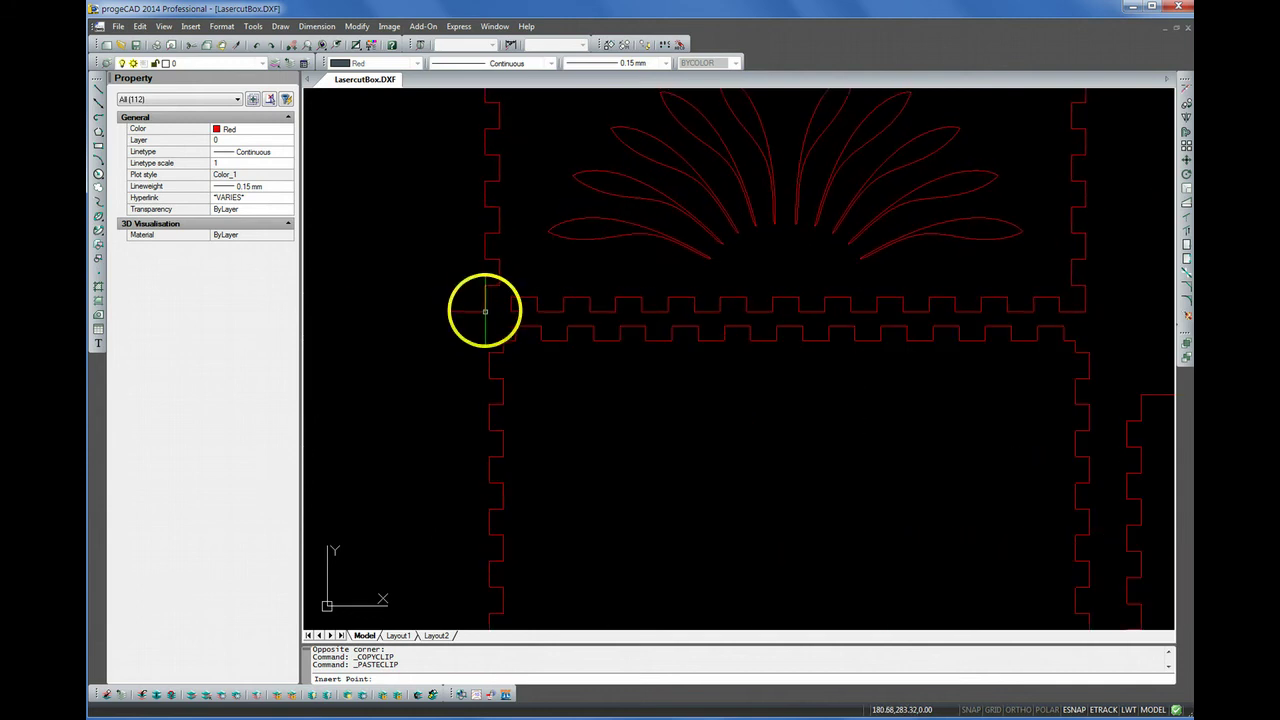
scroll(470, 305, down, 3)
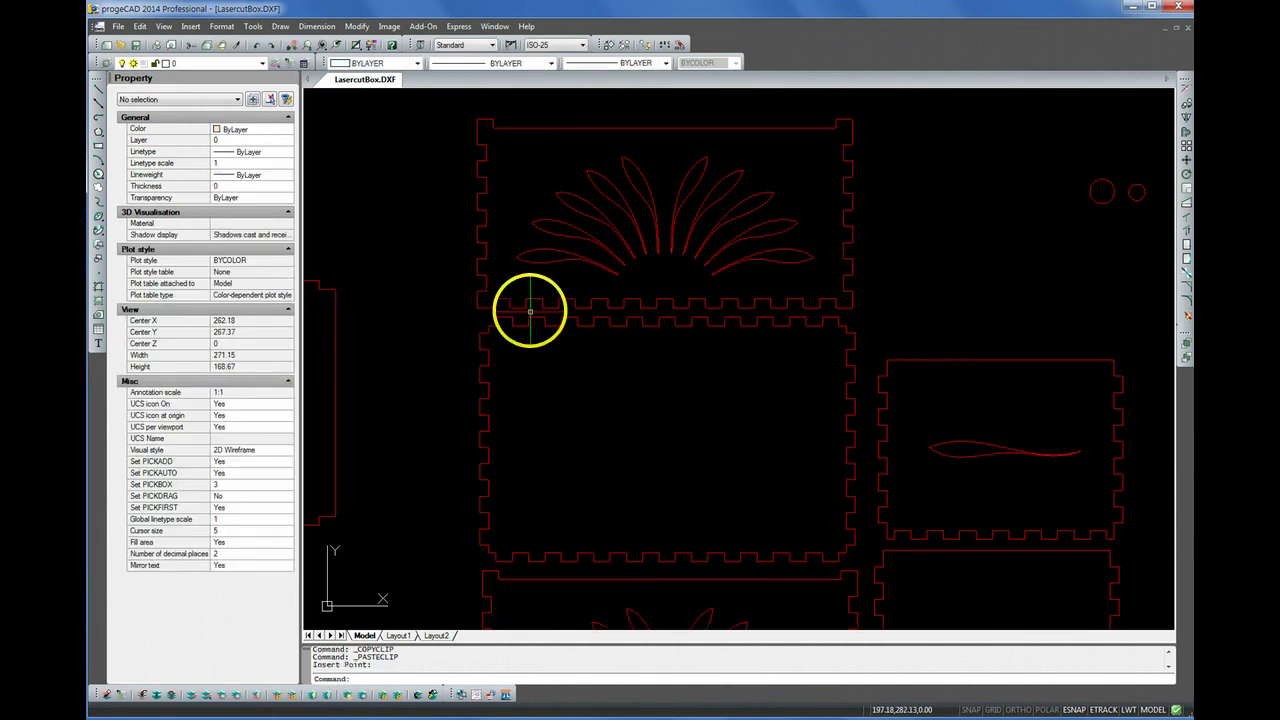
scroll(530, 311, up, 10)
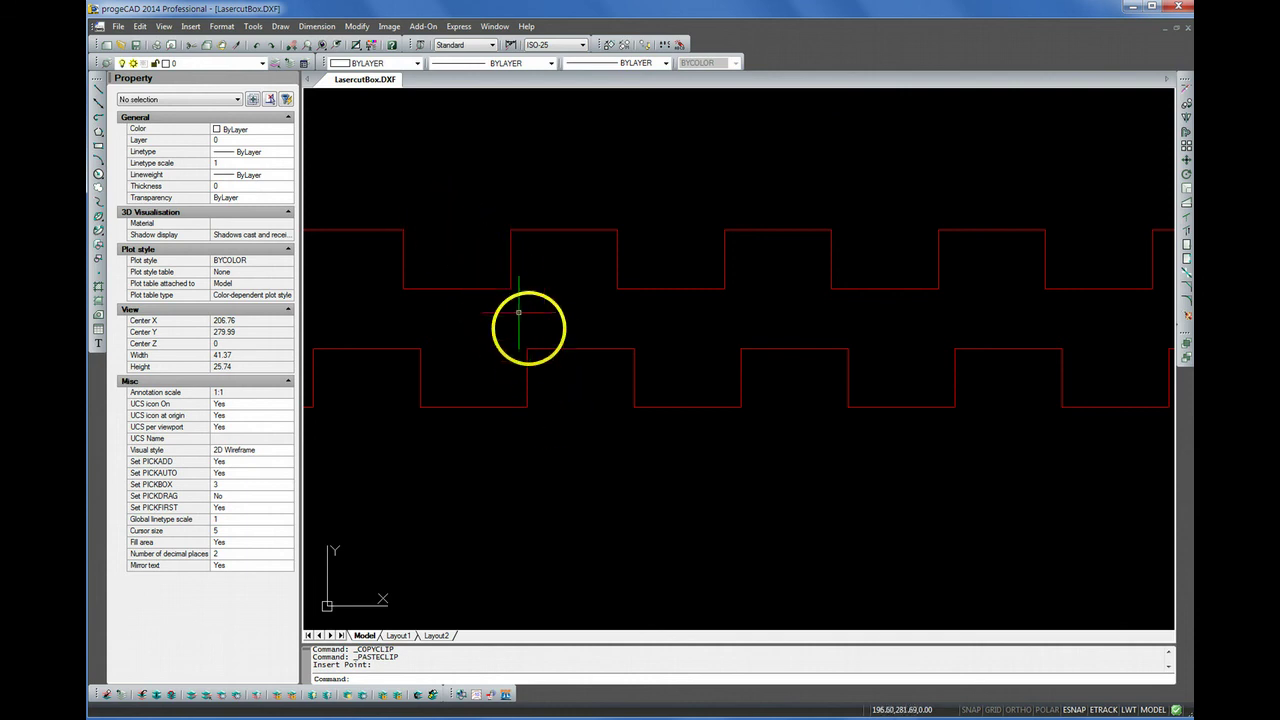
Move the Top part with its flower pattern up and right, beside the upper fan-patterned panel
scroll(516, 312, down, 10)
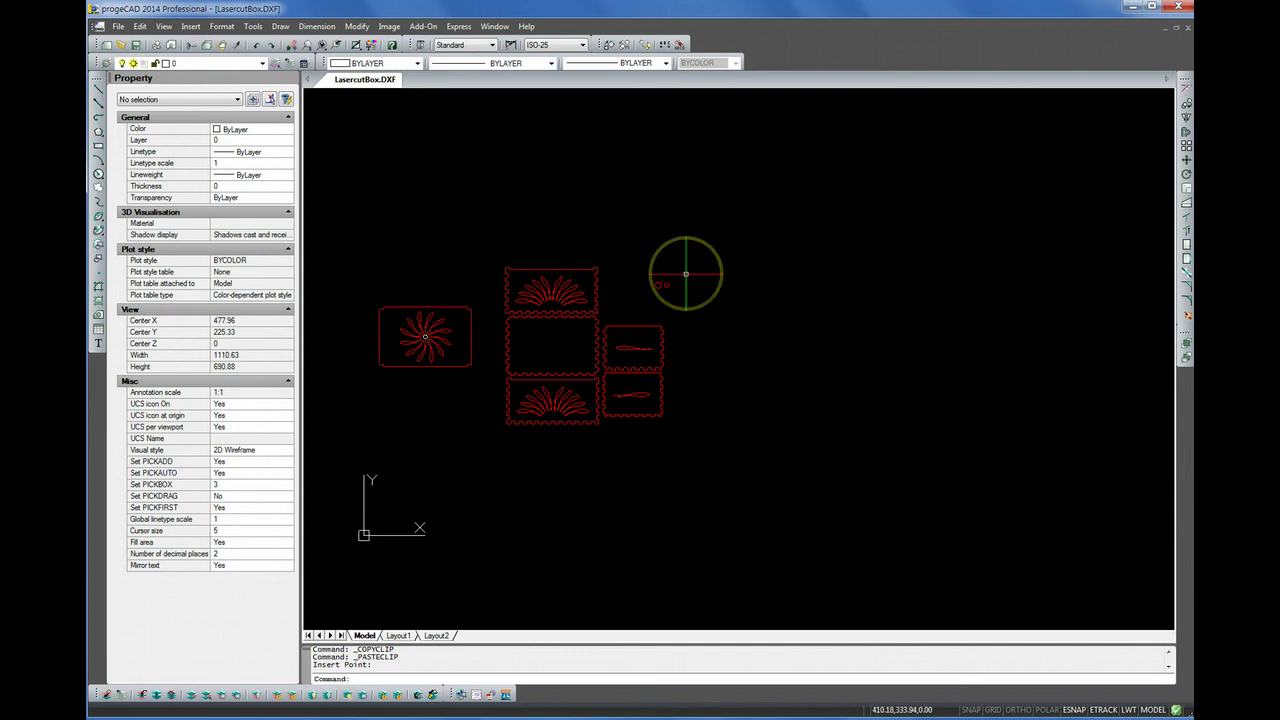
click(365, 296)
click(364, 296)
click(478, 390)
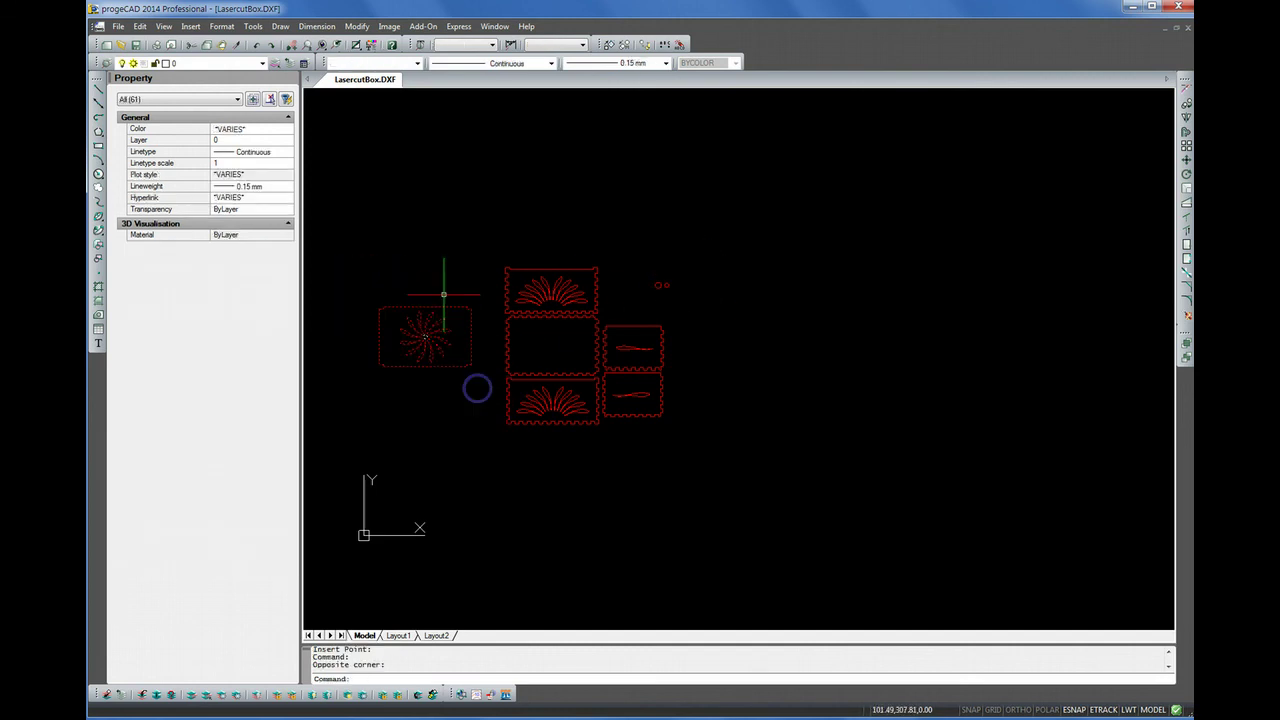
drag(446, 306, 475, 265)
Try to move both small side panels together into the empty area below the Top part, and undo the move
click(694, 331)
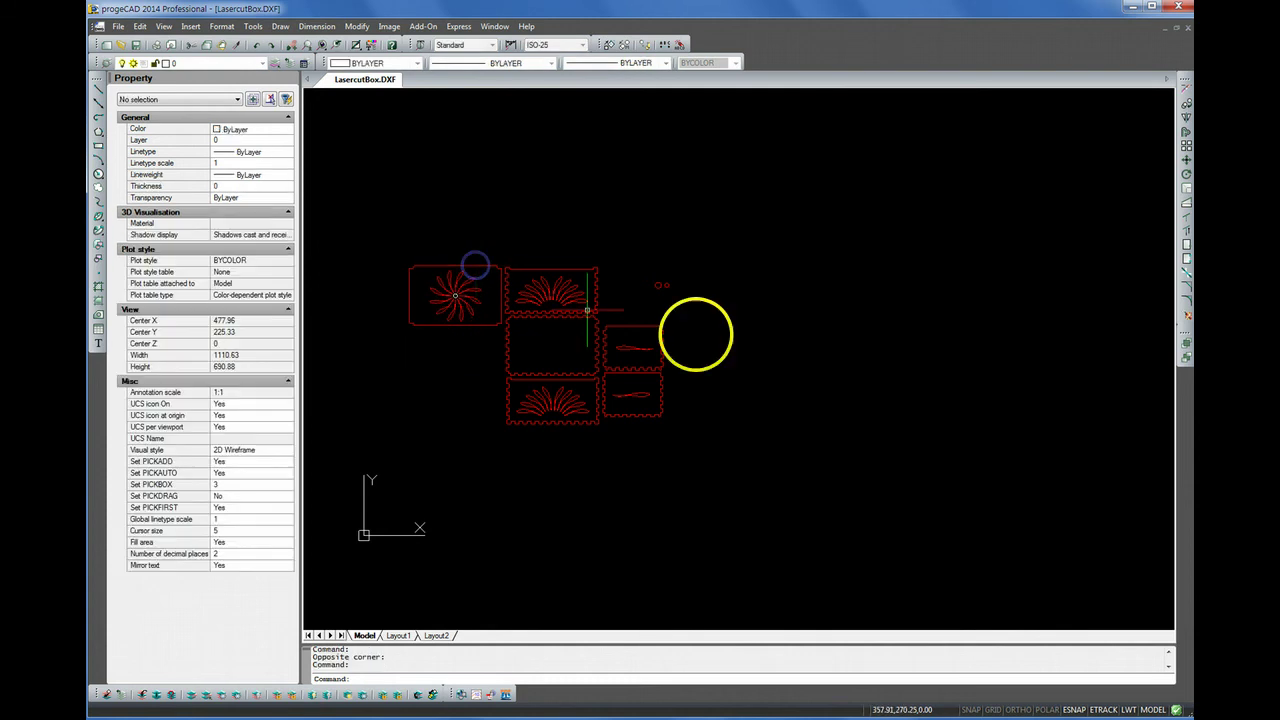
click(600, 424)
scroll(577, 382, up, 2)
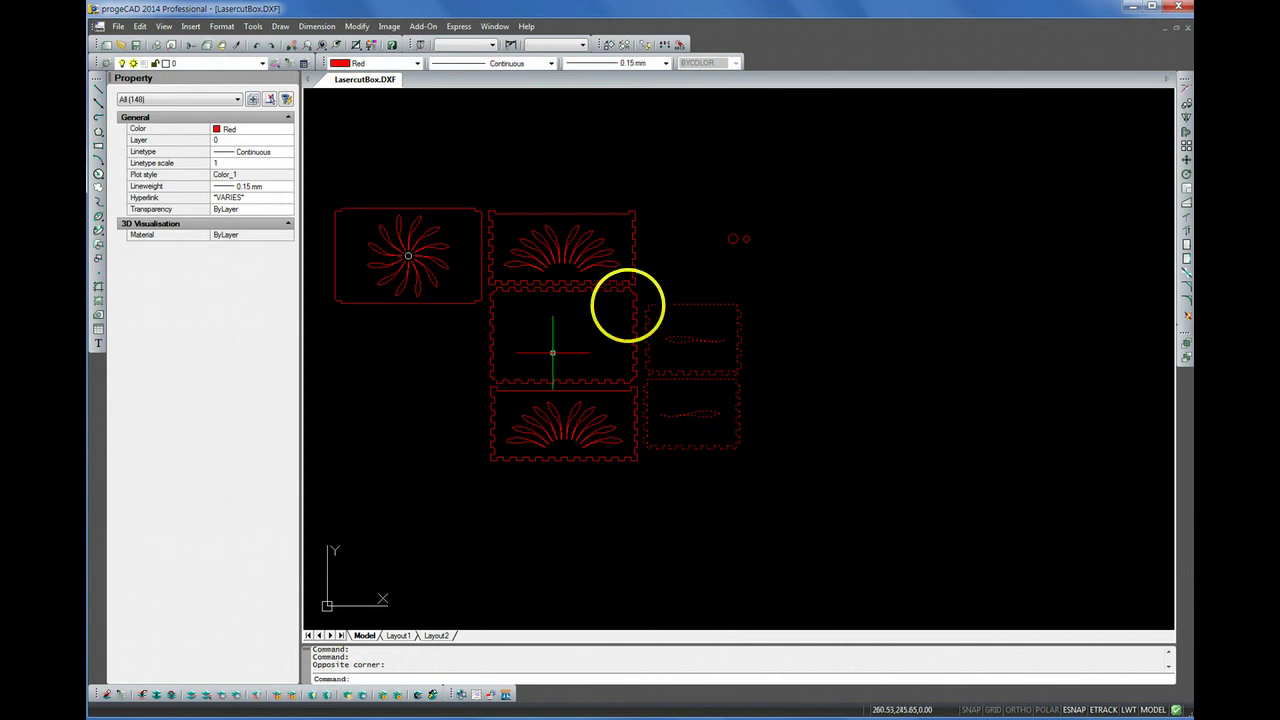
drag(663, 304, 408, 301)
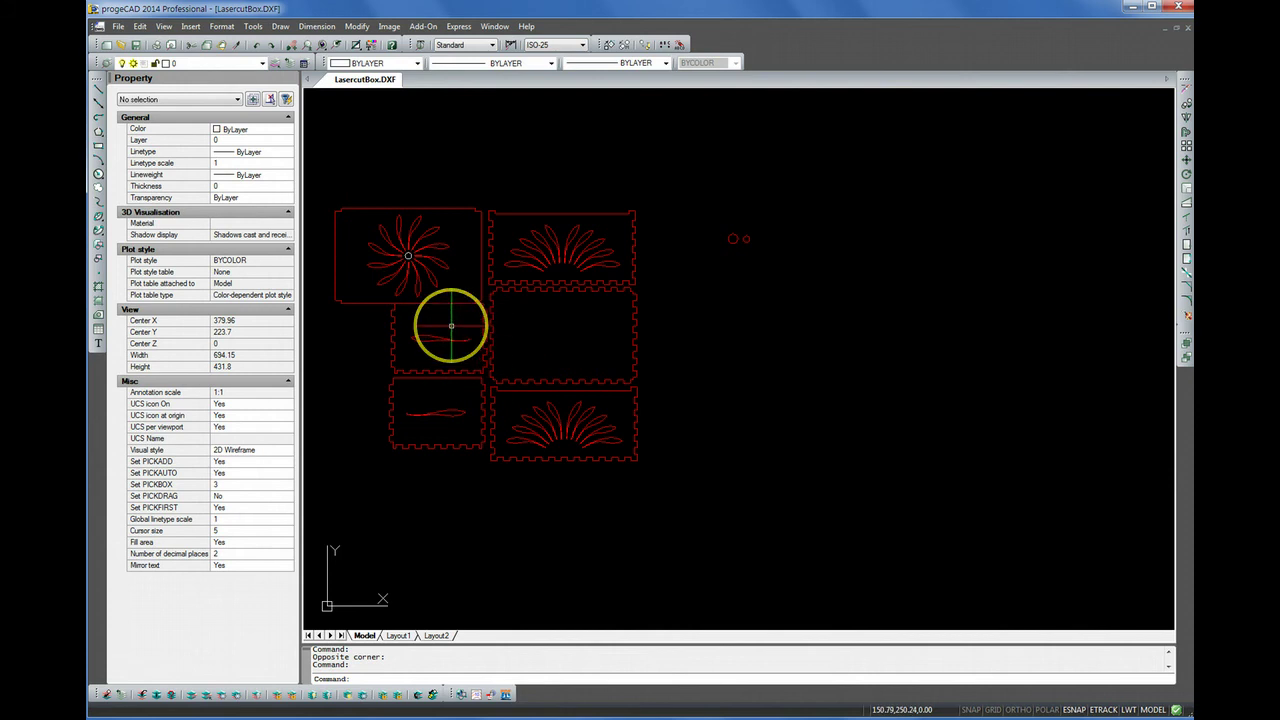
key(ctrl+z)
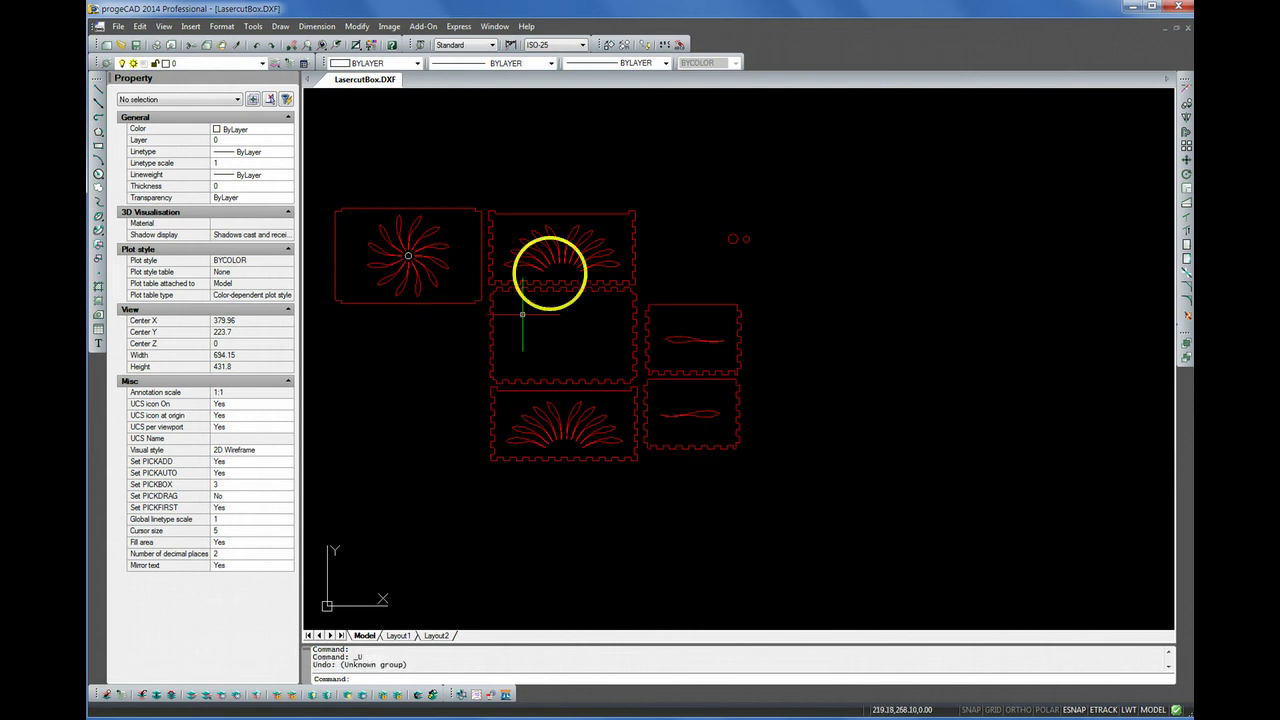
scroll(777, 355, down, 2)
scroll(567, 325, up, 2)
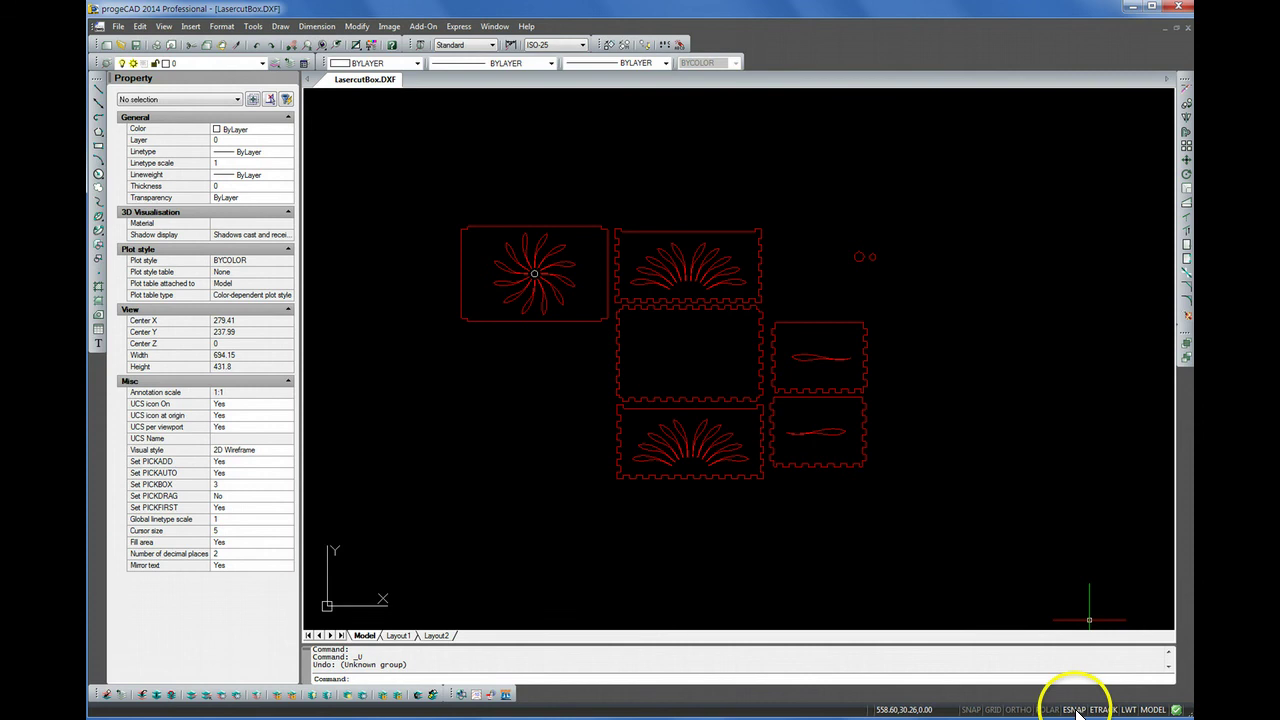
Try again to move the two side panels right under the Top part's lower edge, and undo that move
click(914, 317)
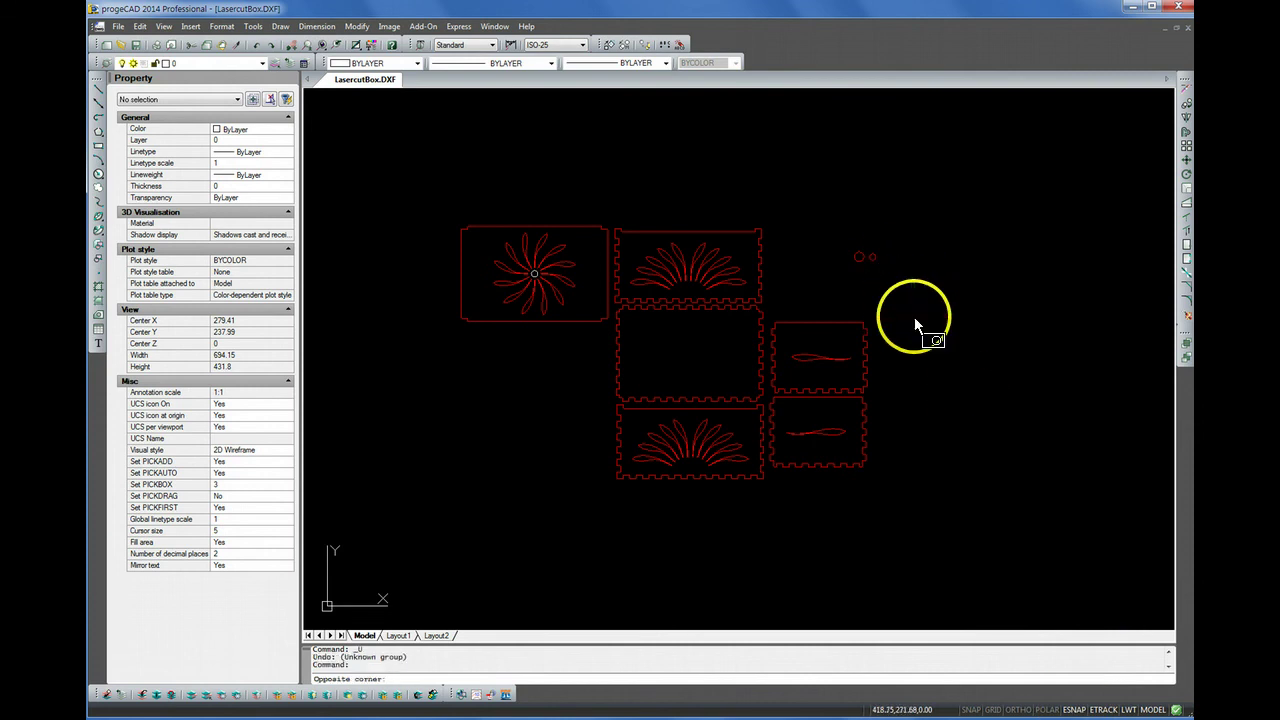
click(768, 476)
click(805, 330)
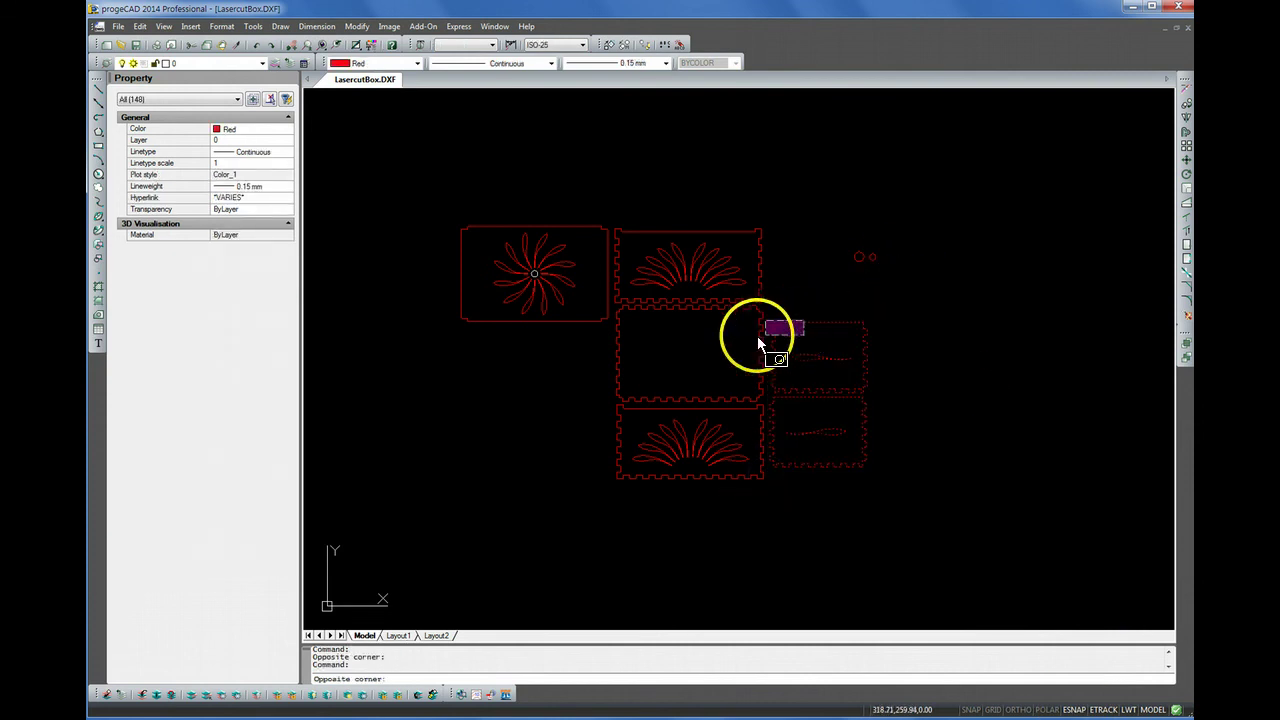
click(820, 323)
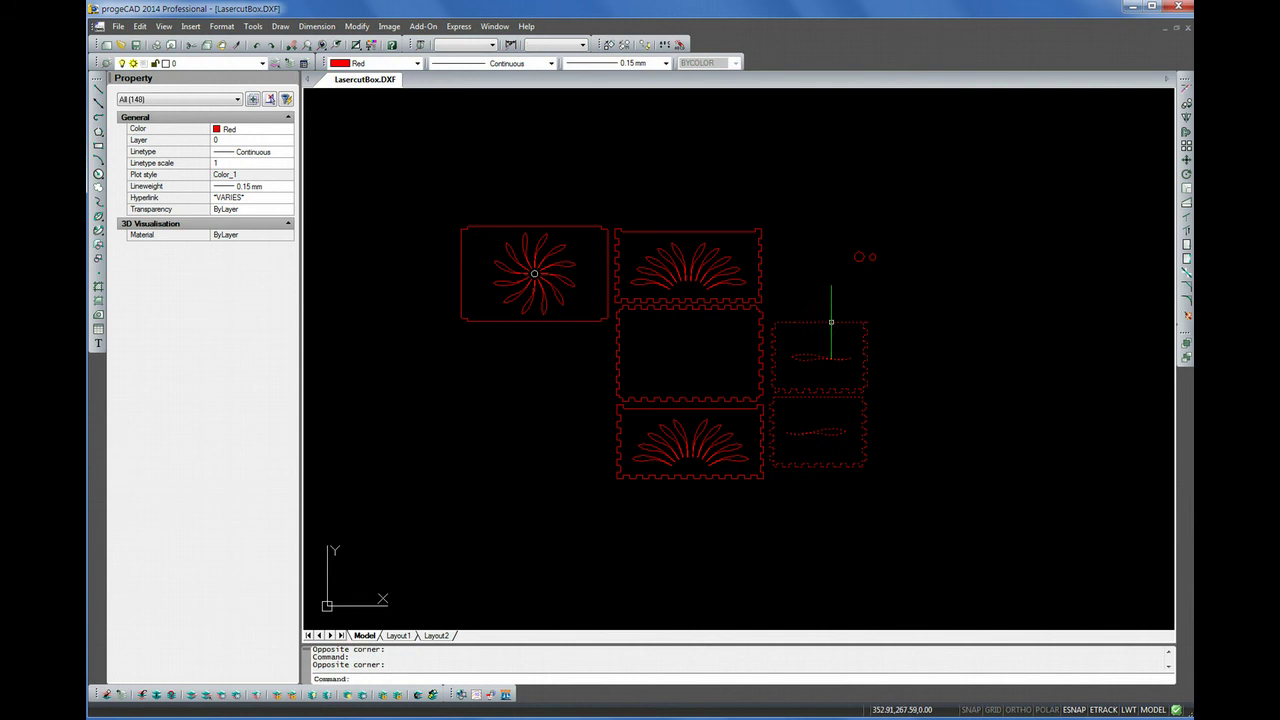
mouse_move(831, 322)
mouse_down()
mouse_move(540, 323)
mouse_move(554, 337)
mouse_move(546, 328)
mouse_move(593, 318)
mouse_move(551, 342)
mouse_move(552, 327)
mouse_up()
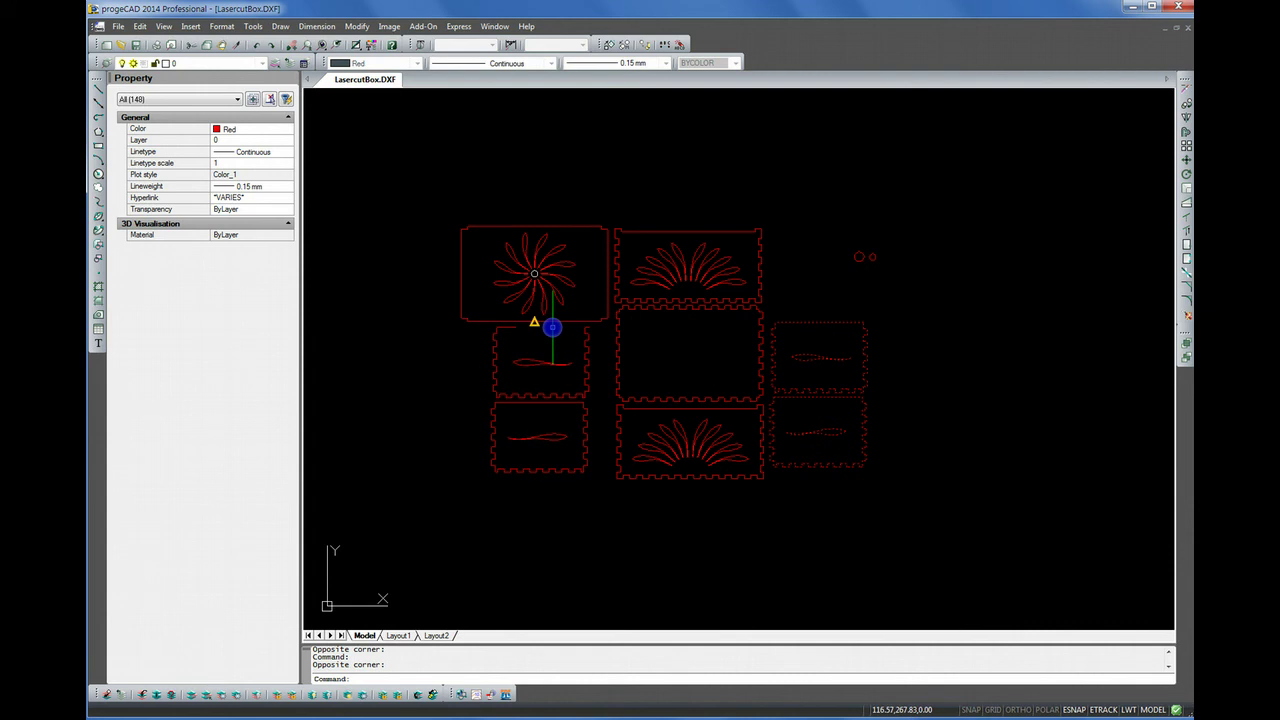
drag(552, 327, 552, 327)
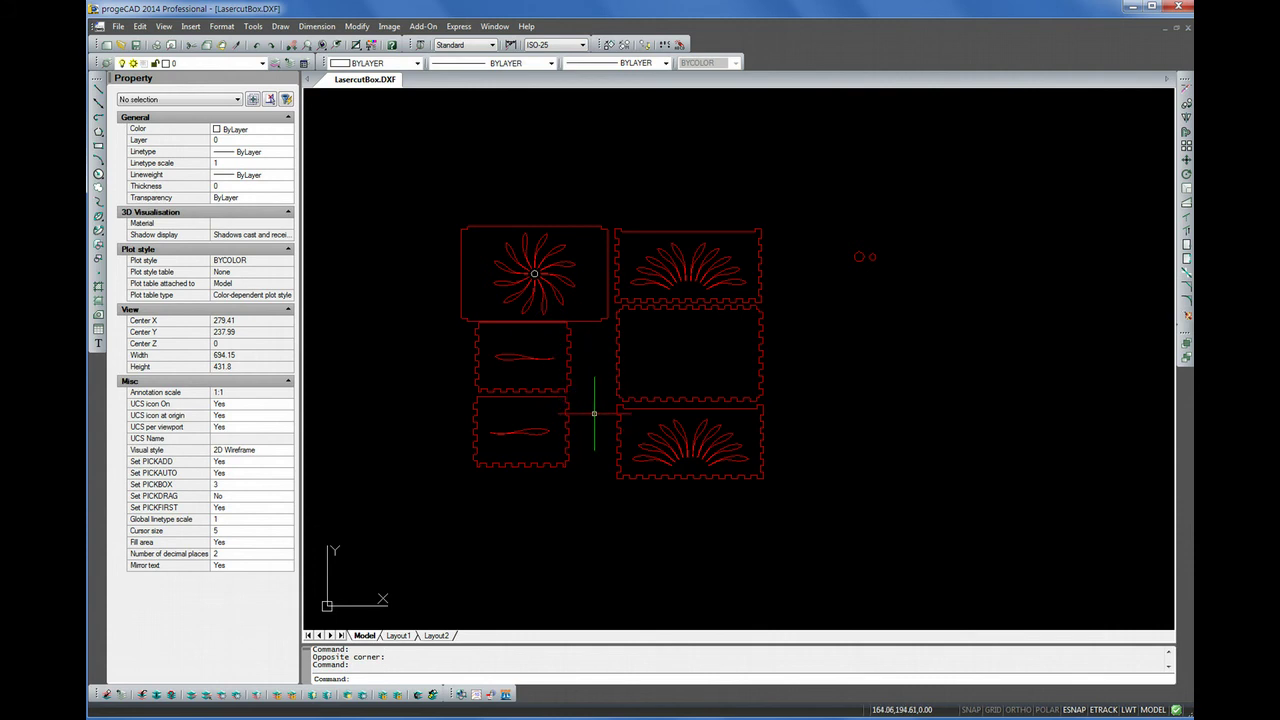
key(ctrl+z)
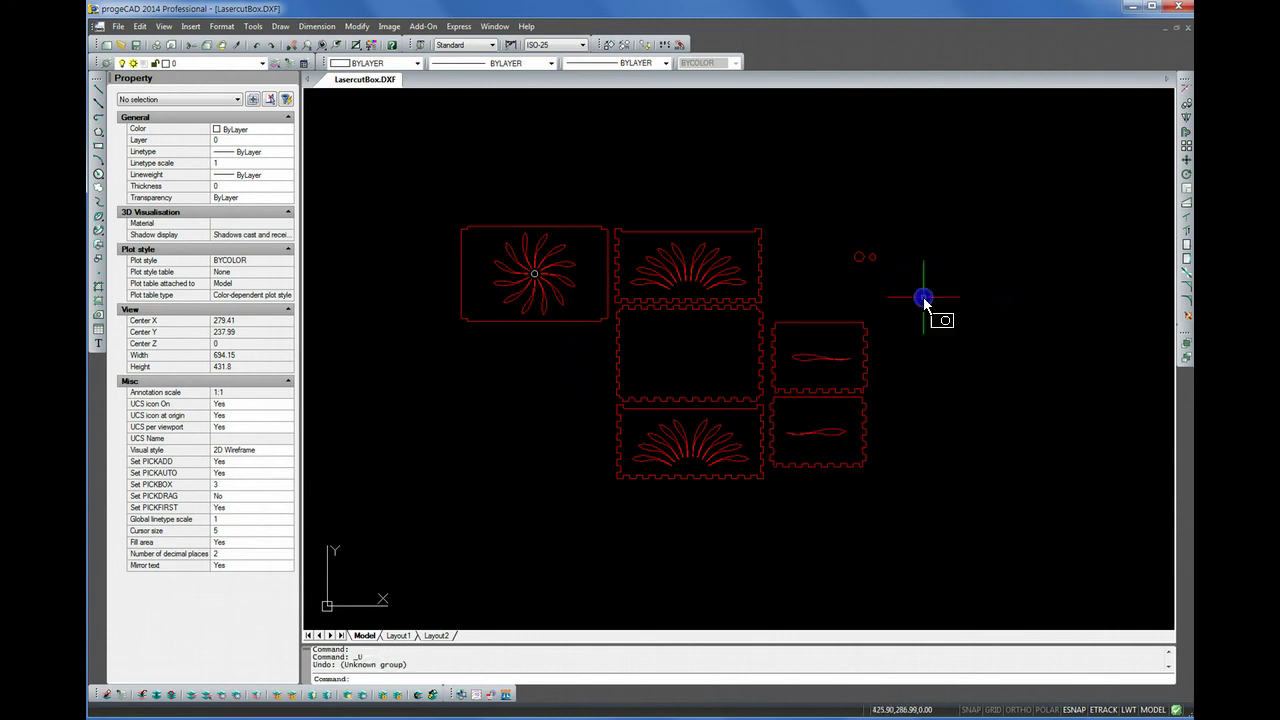
Turn off entity snap and move both side panels below the Top part, close to the blank center panel with a small gap
click(922, 298)
click(767, 495)
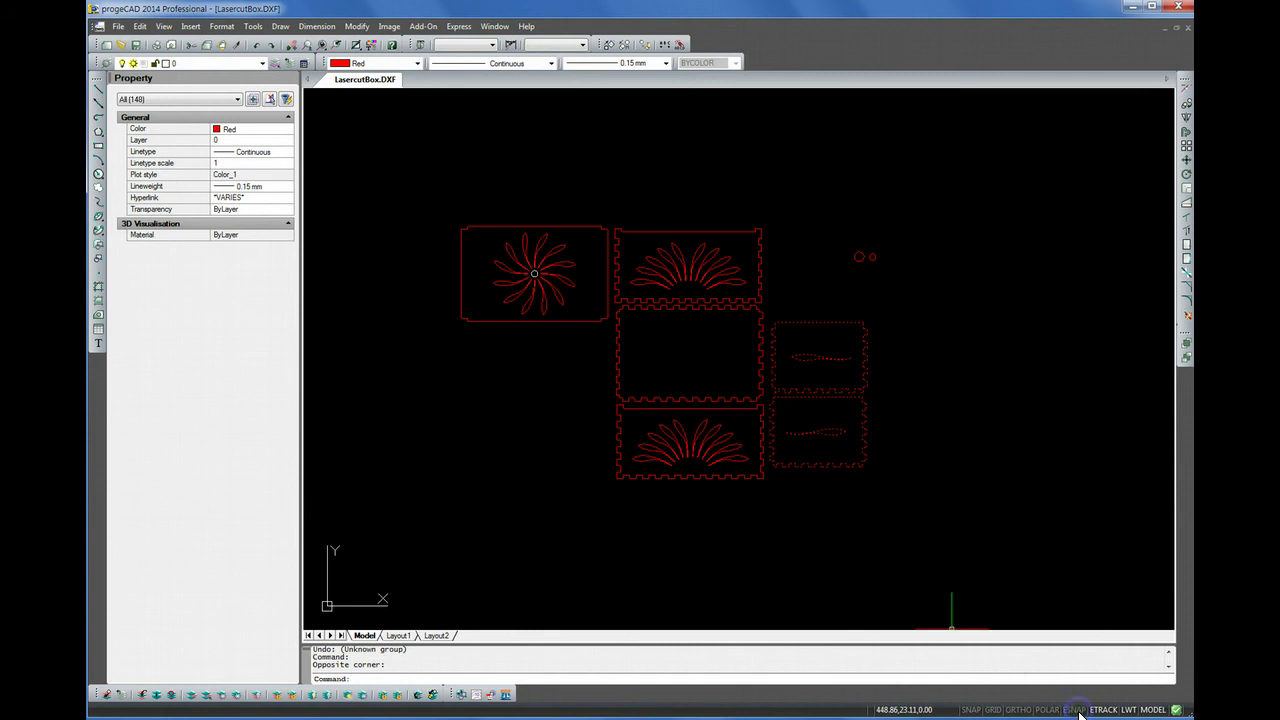
click(814, 320)
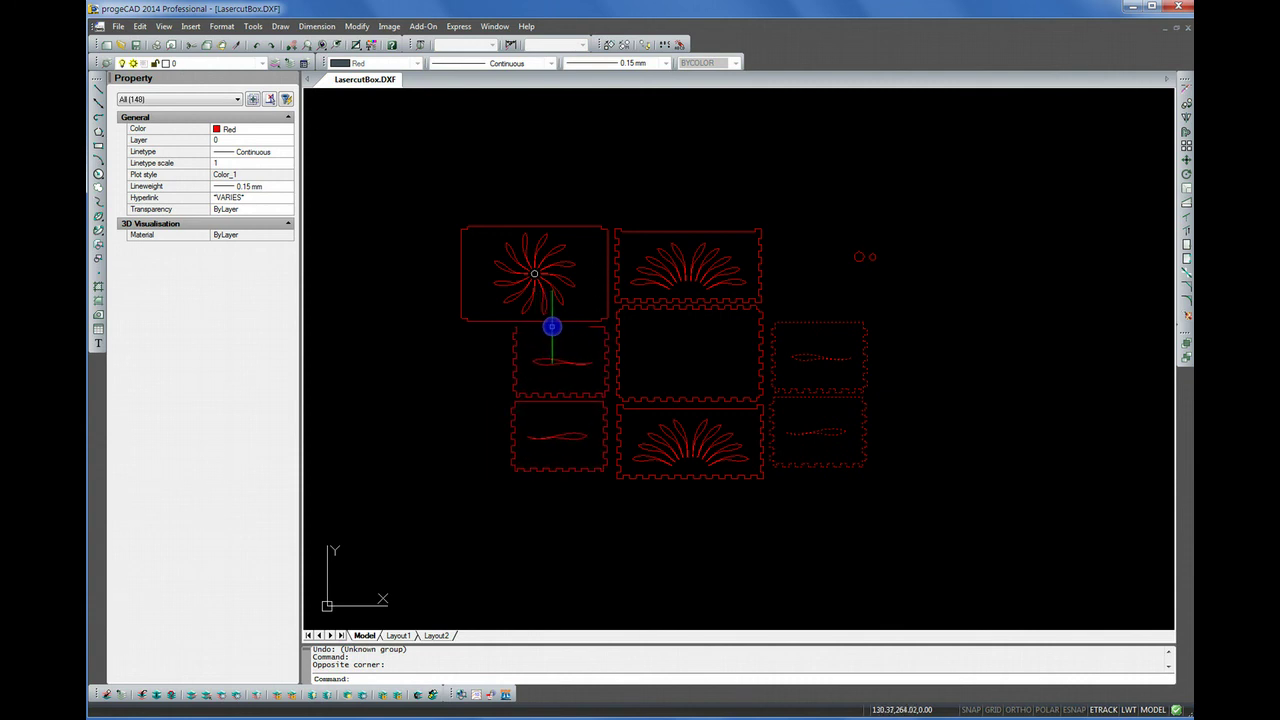
click(551, 325)
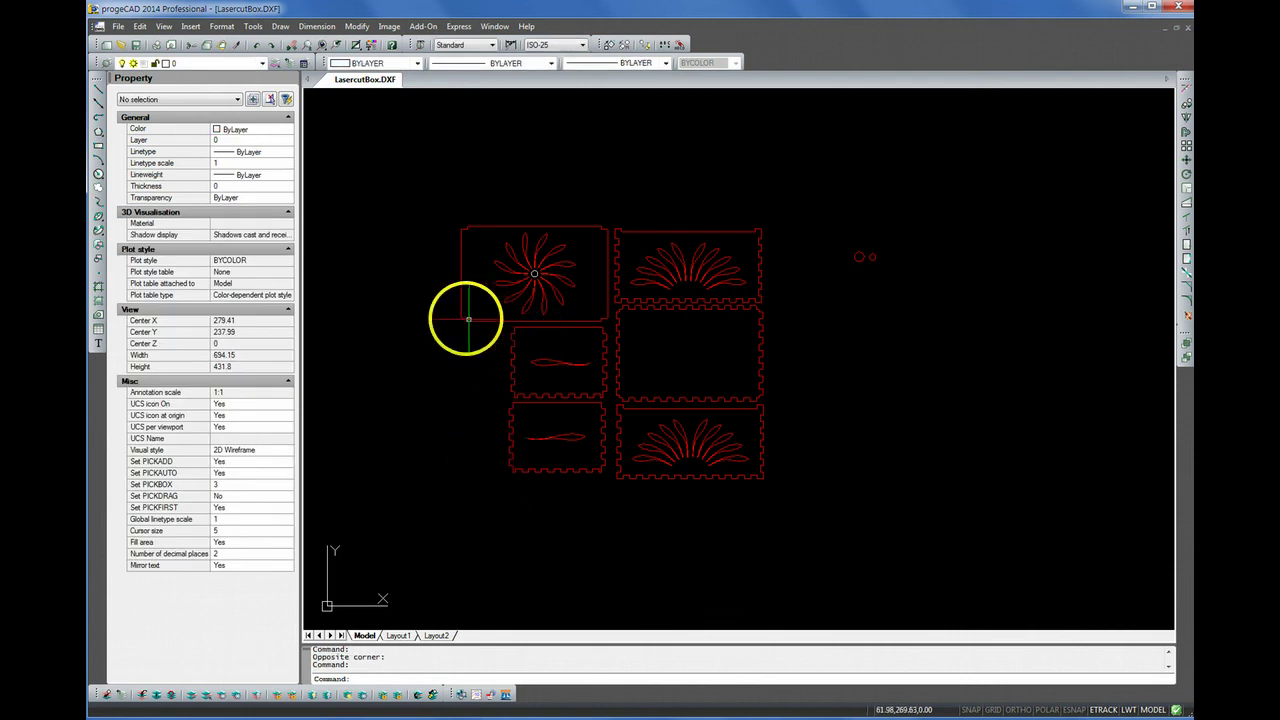
Move the large and small knob circles together to just below the Top part's lower-left corner, beside the upper side panel
scroll(468, 316, up, 2)
click(1128, 200)
click(1051, 243)
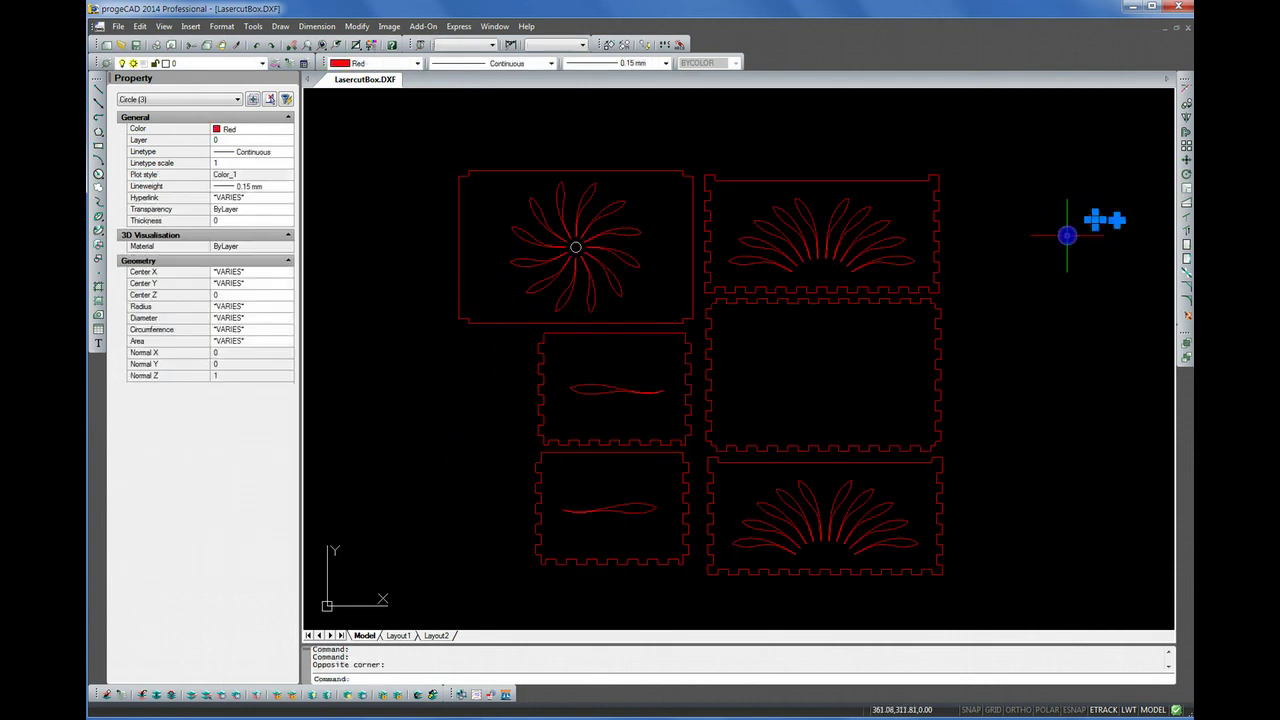
click(1094, 212)
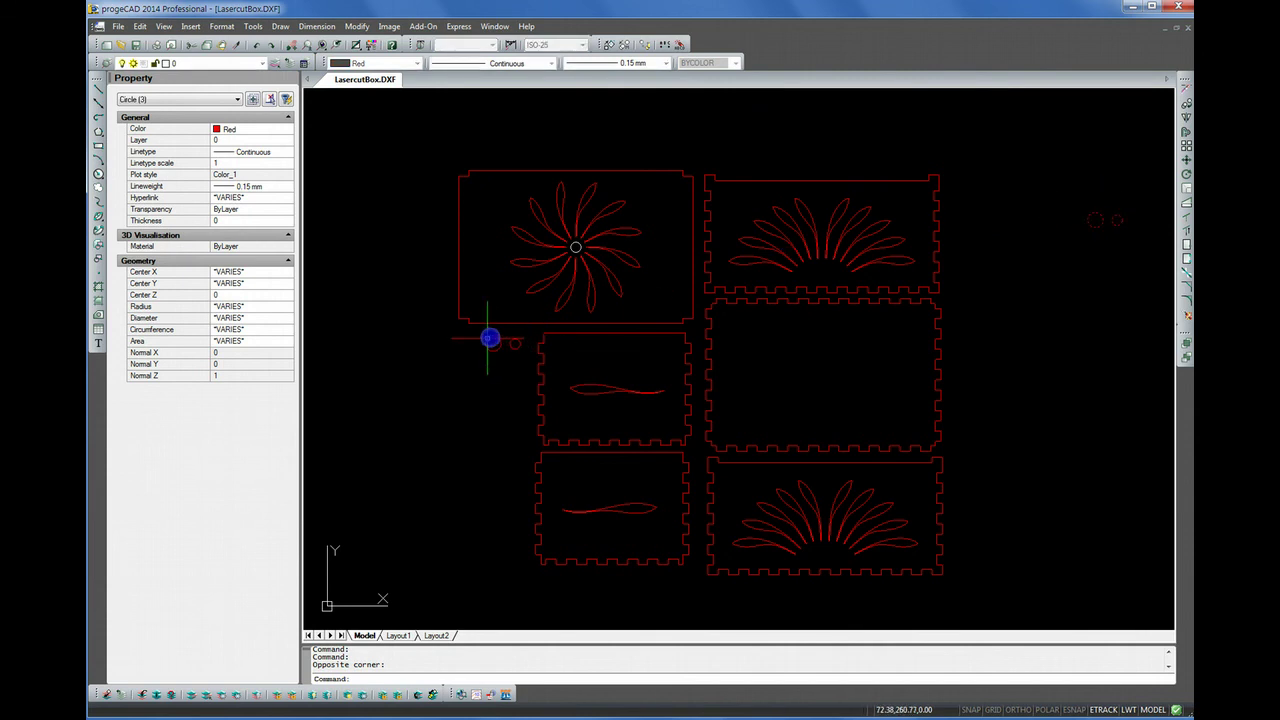
click(488, 337)
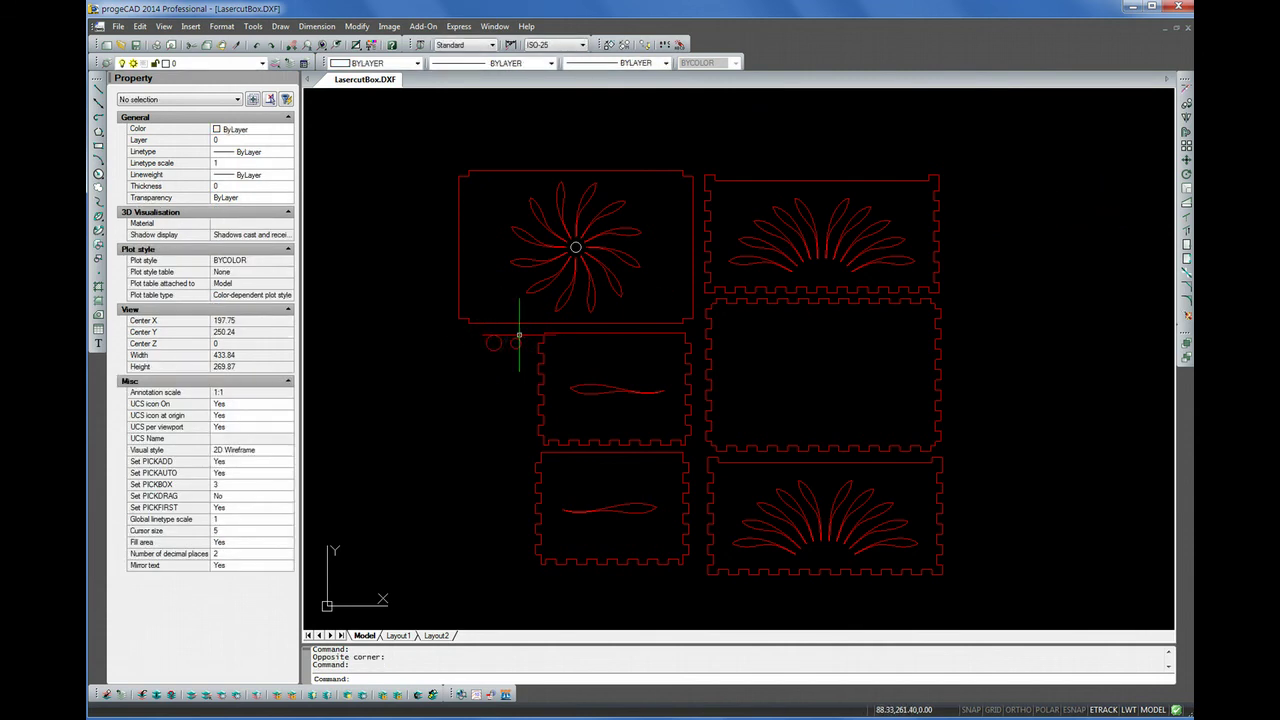
Copy the knob circles and paste two more sets in rows directly below the originals
click(471, 341)
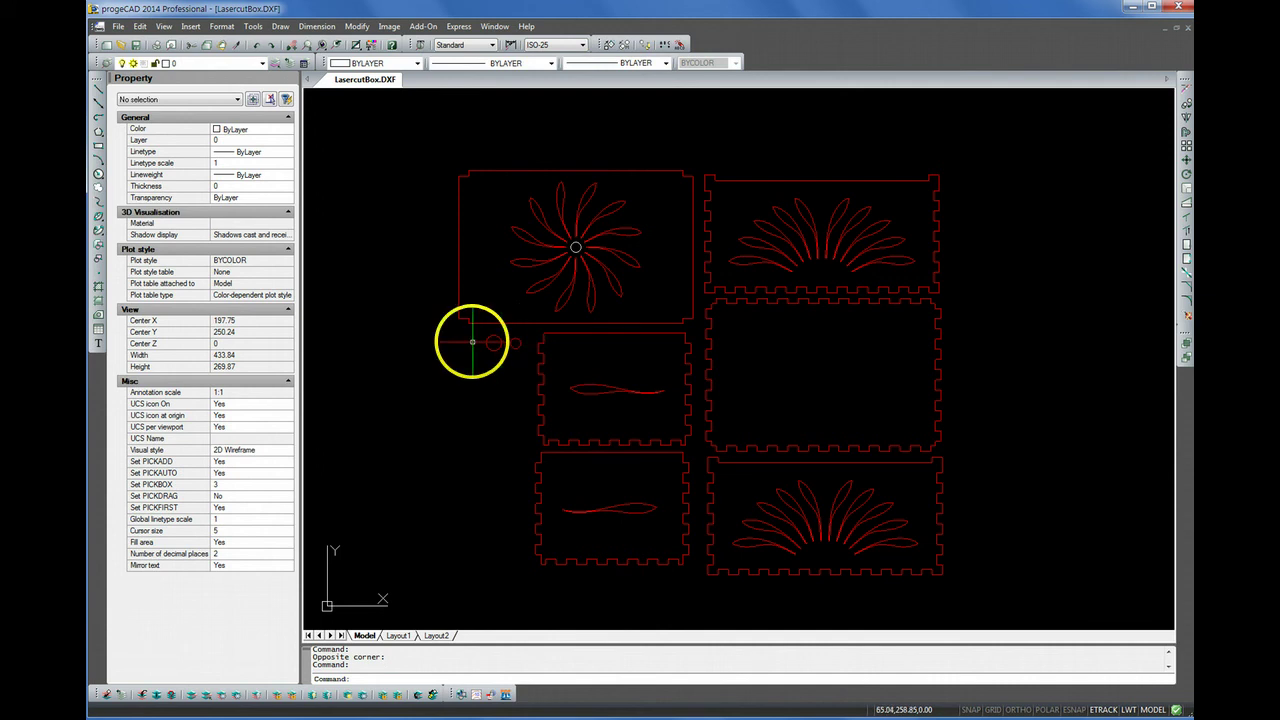
click(528, 364)
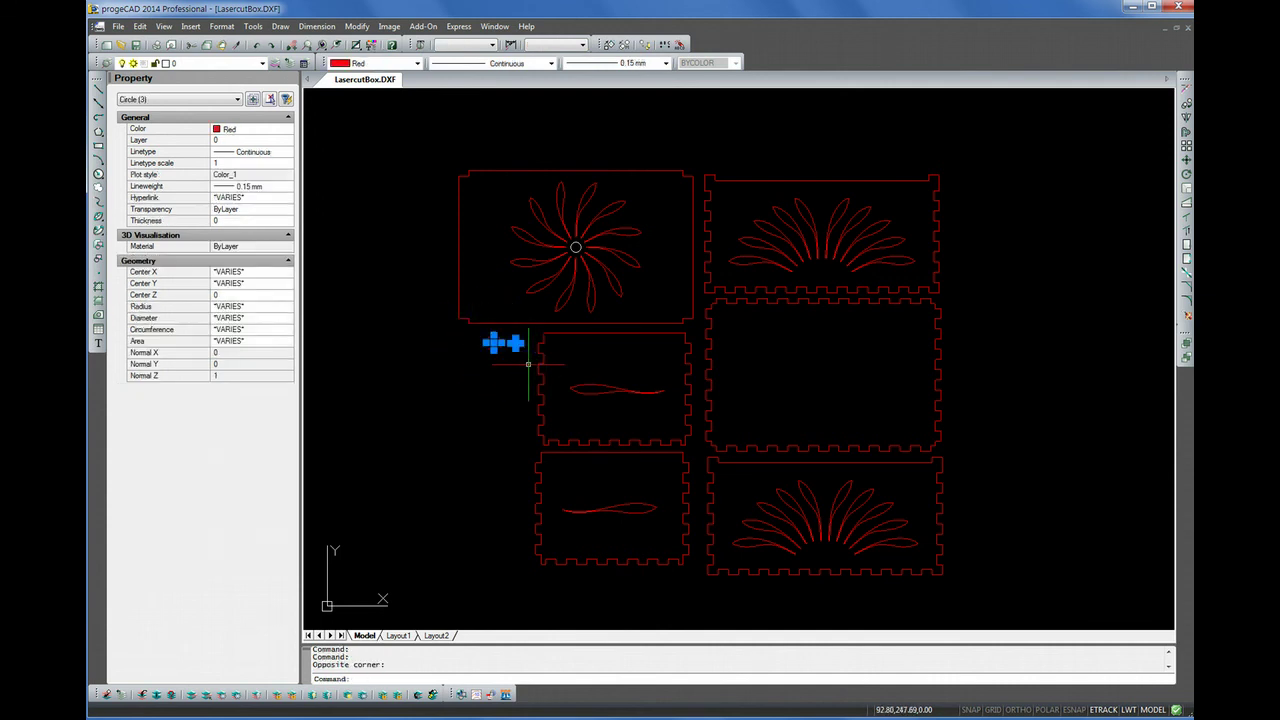
key(ctrl+v)
click(488, 377)
key(ctrl+v)
mouse_move(488, 379)
mouse_down()
mouse_move(491, 423)
mouse_move(487, 400)
mouse_up()
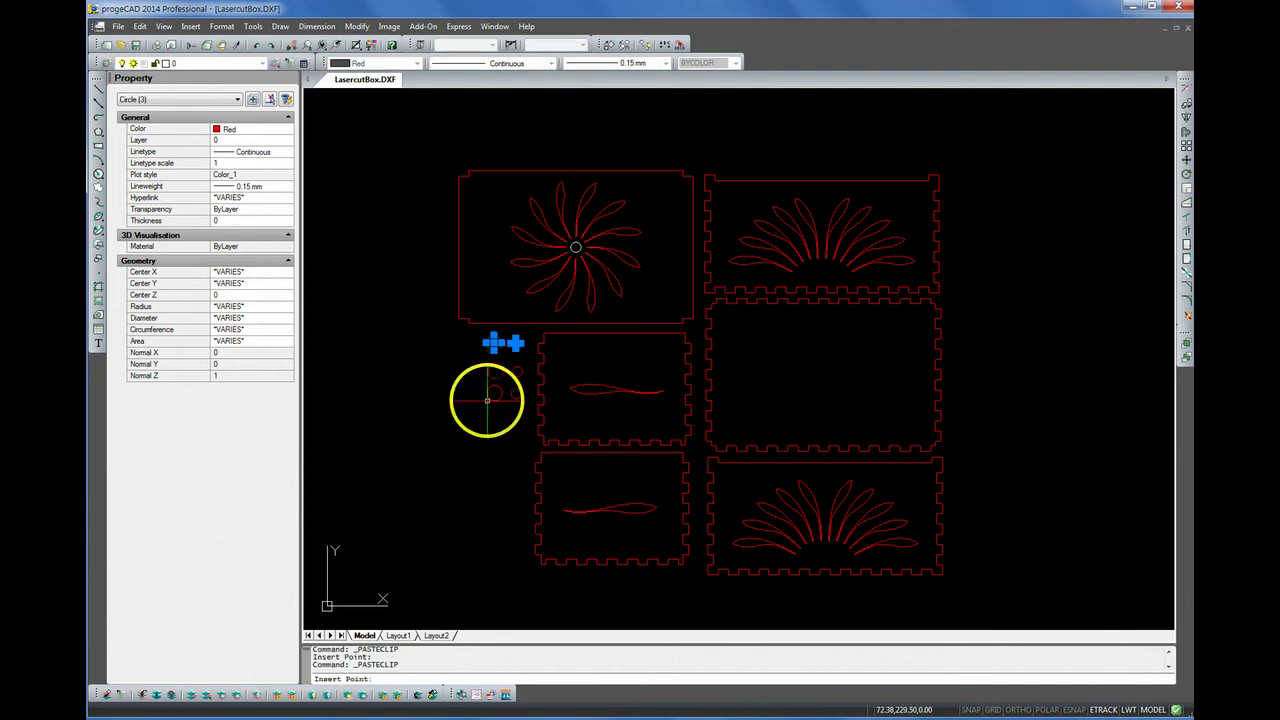
key(Escape)
click(423, 366)
key(Escape)
key(Escape)
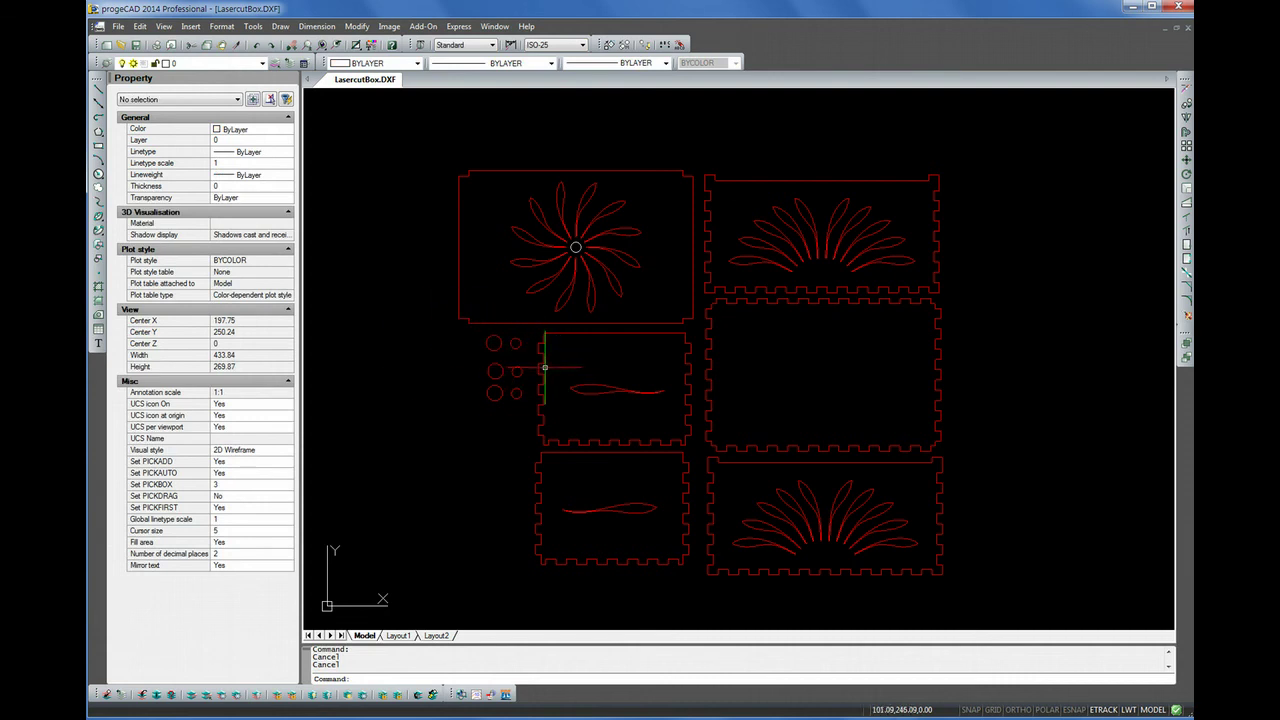
click(704, 233)
click(423, 158)
click(700, 328)
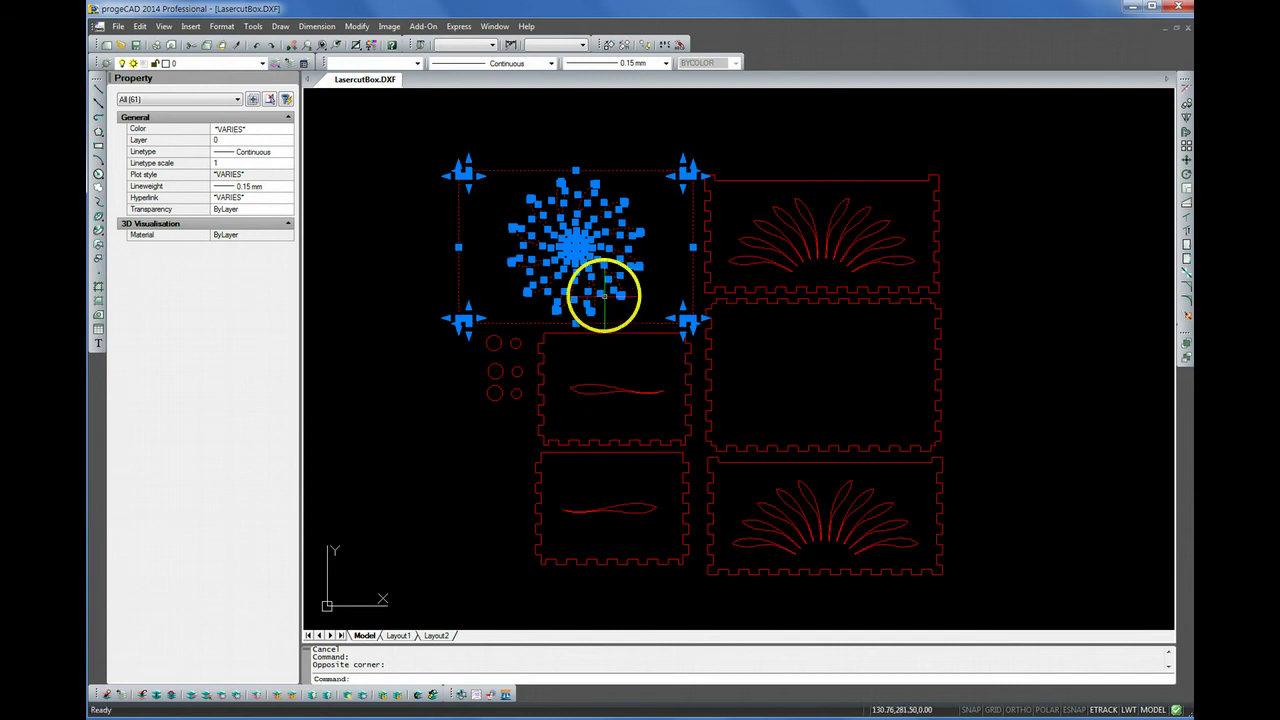
key(Escape)
key(Escape)
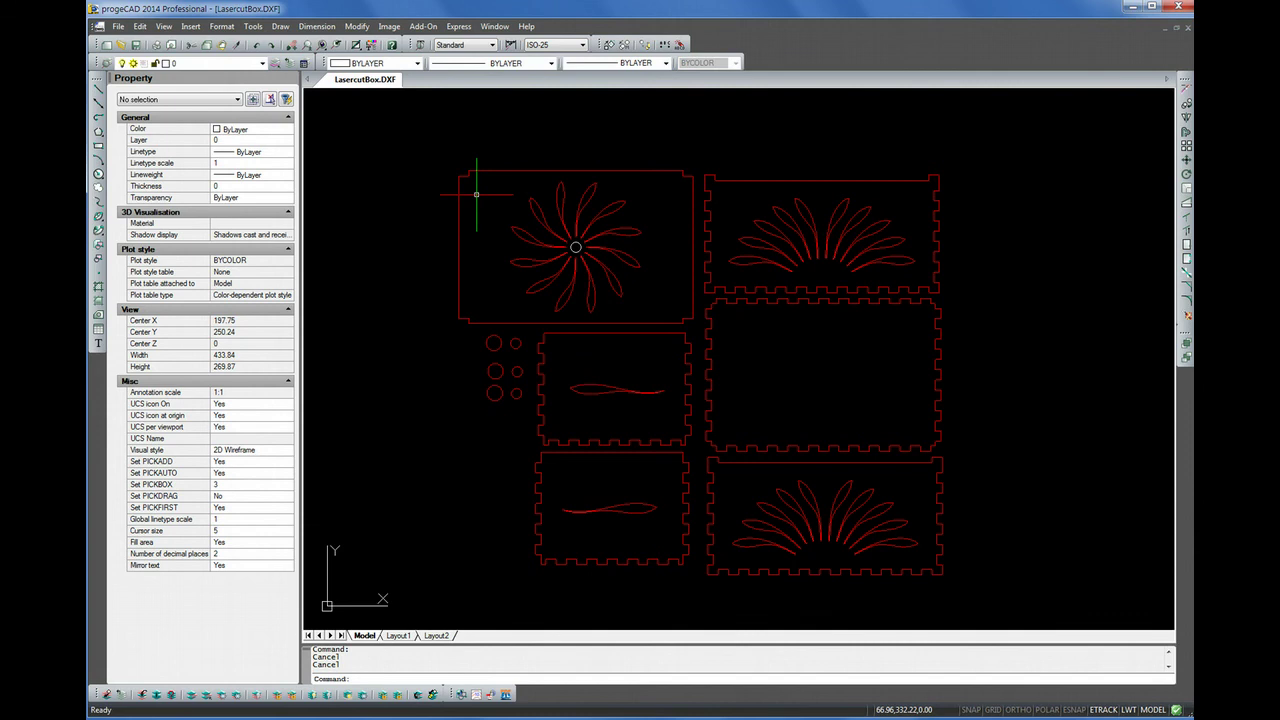
Select all the box parts and knob circles and set their lineweight to 0.00 mm
click(410, 153)
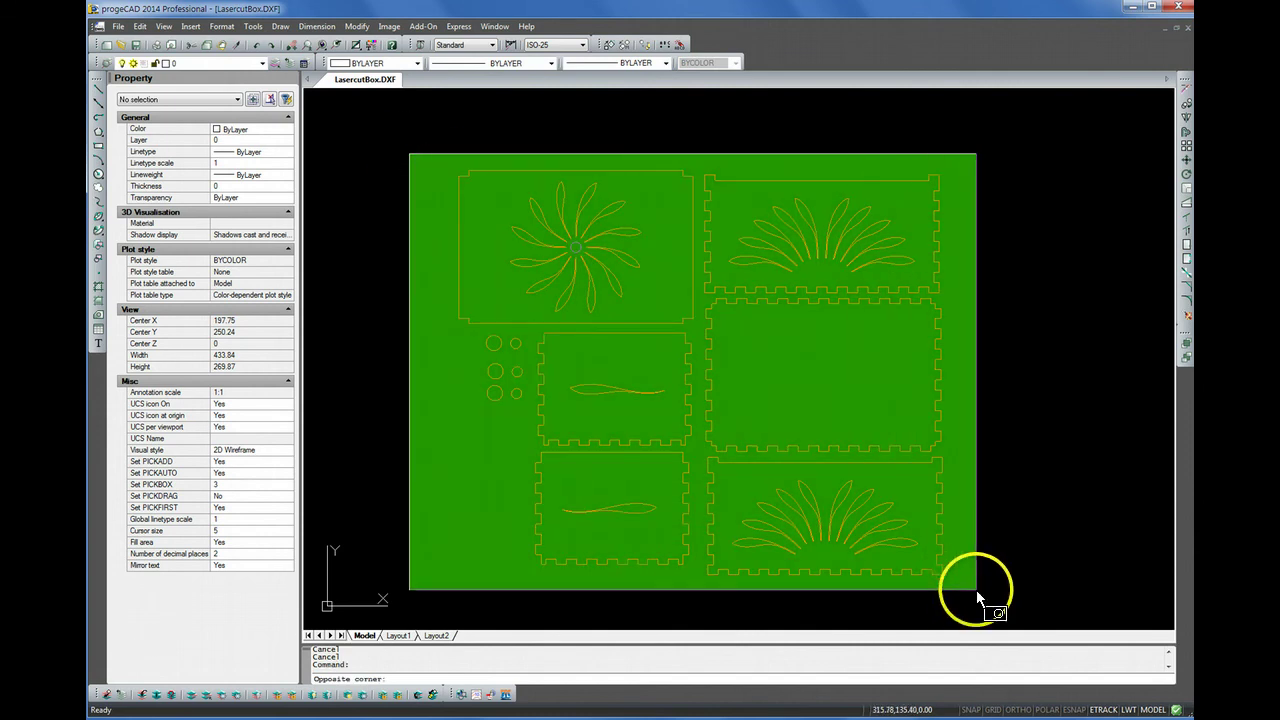
click(976, 590)
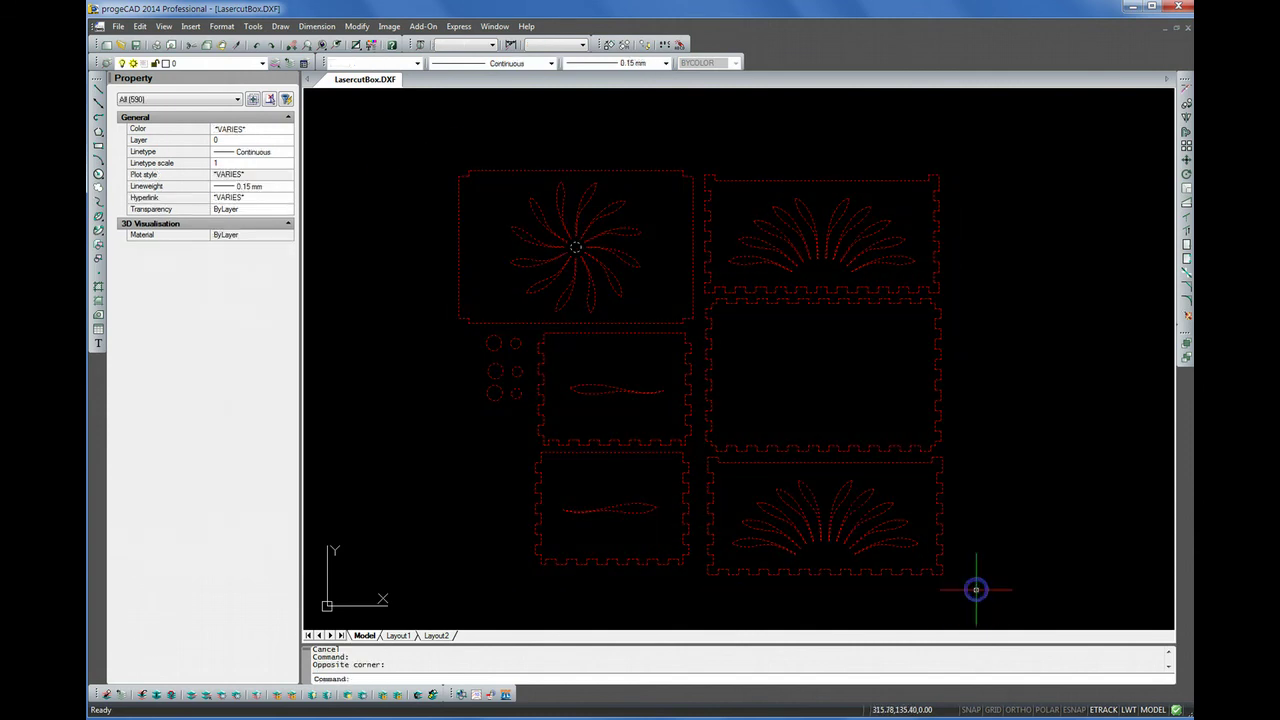
click(644, 65)
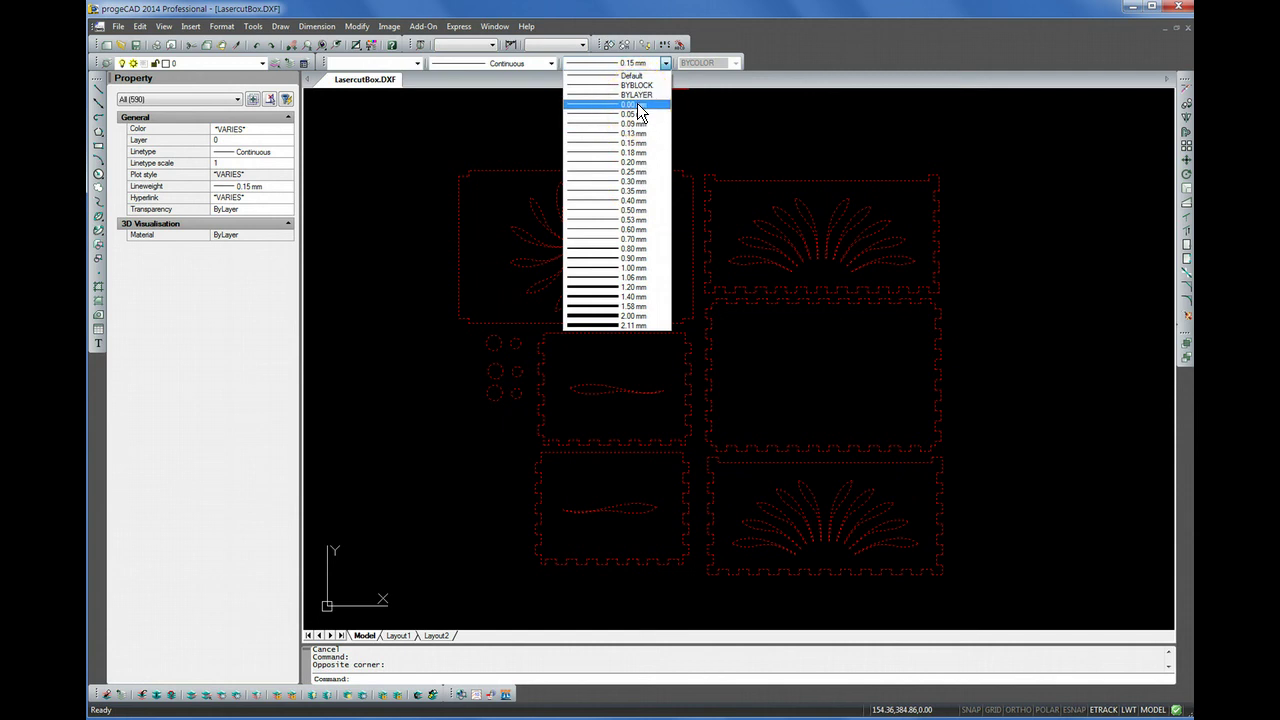
click(638, 106)
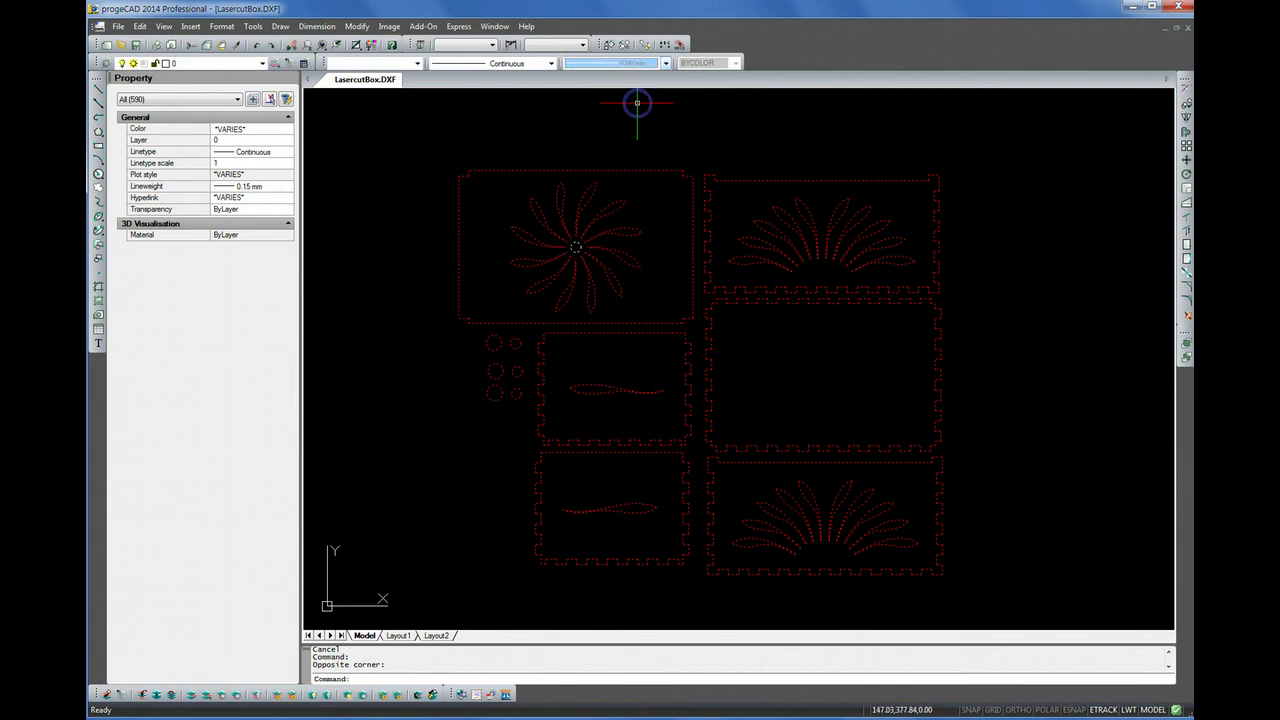
key(Escape)
key(Escape)
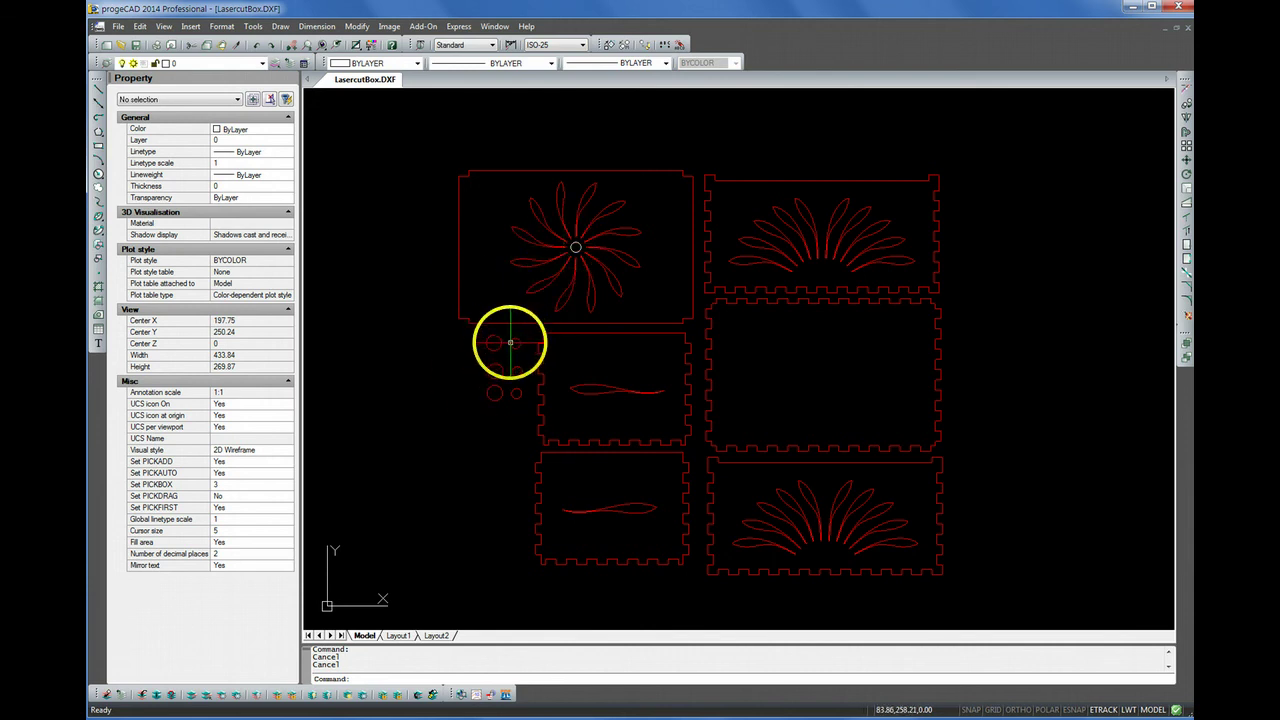
Delete the upper and middle large knob circles to check for overlapping duplicates, and undo both deletions
scroll(507, 344, up, 5)
click(473, 331)
key(Delete)
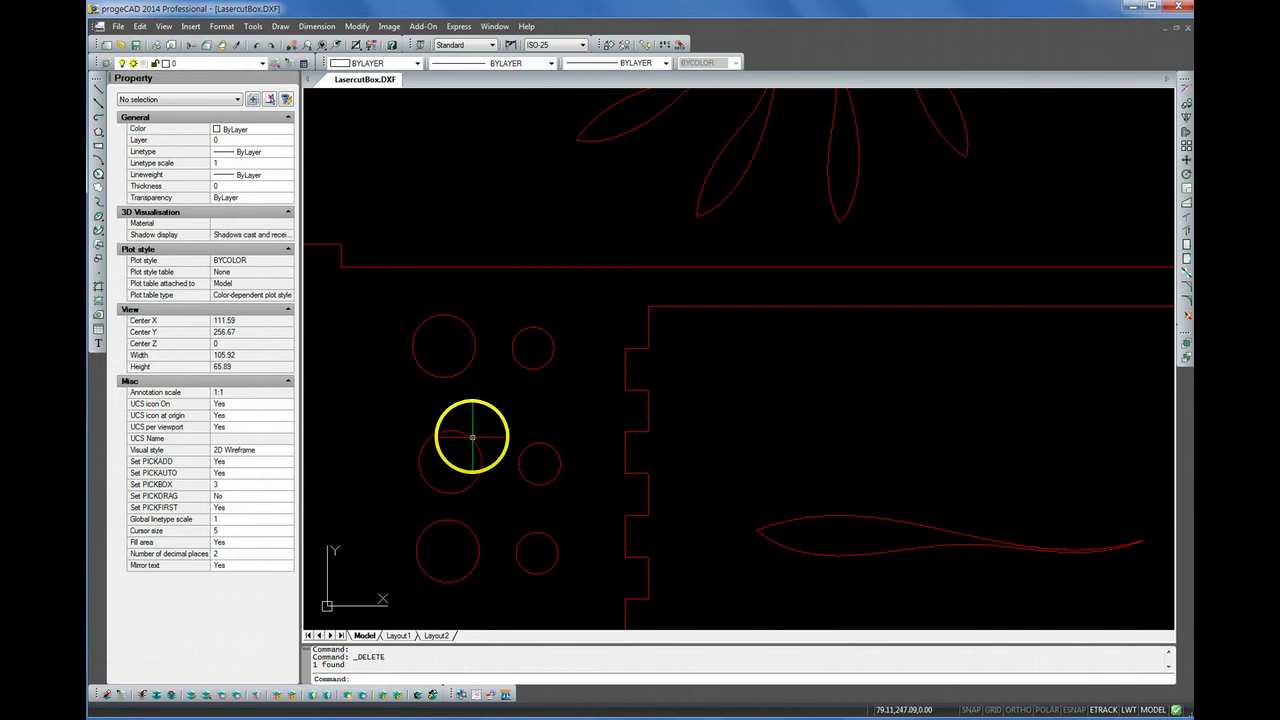
click(471, 437)
key(Escape)
click(484, 450)
key(Delete)
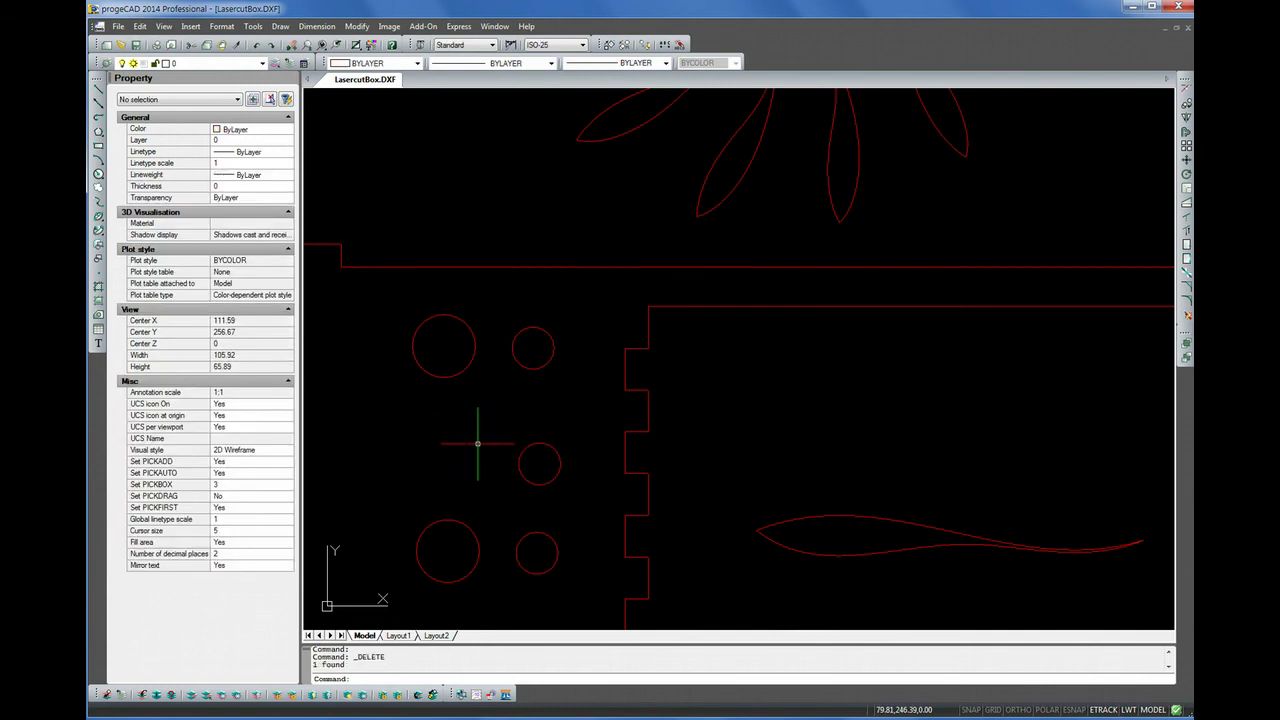
key(ctrl+z)
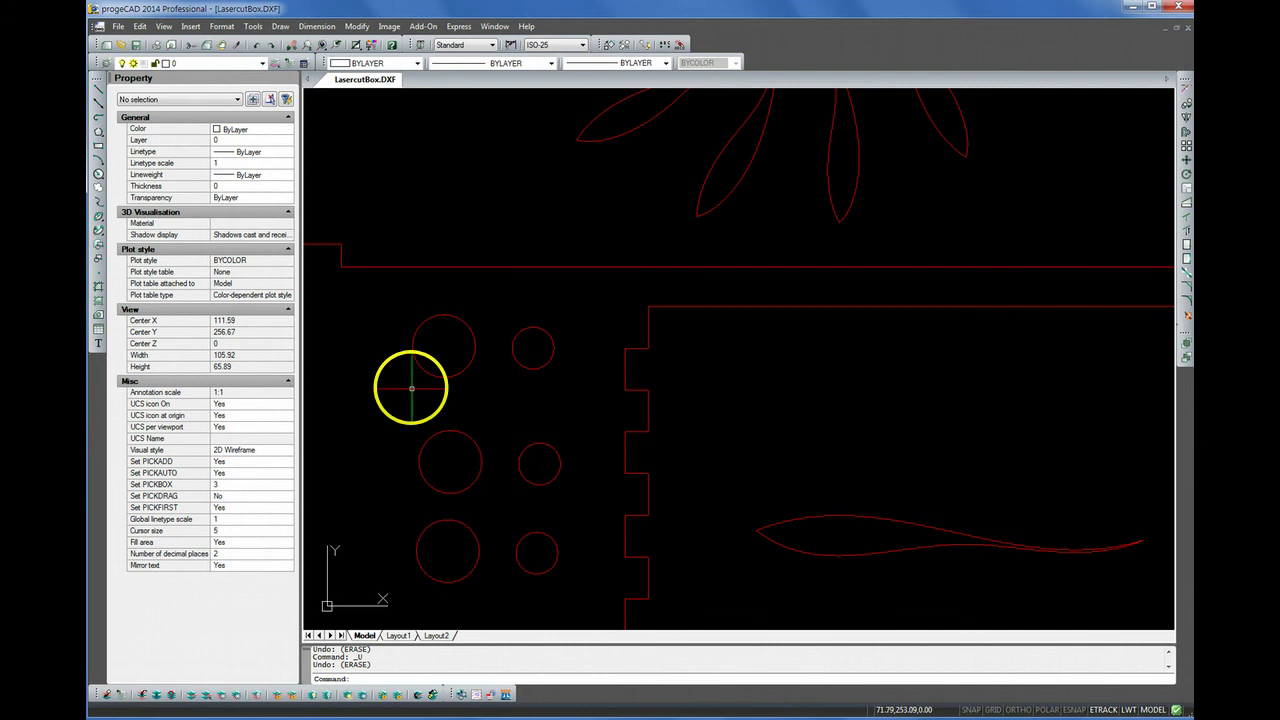
Run the overkill command on all box parts and knob circles with the default comparison settings to remove duplicate lines
scroll(500, 310, down, 5)
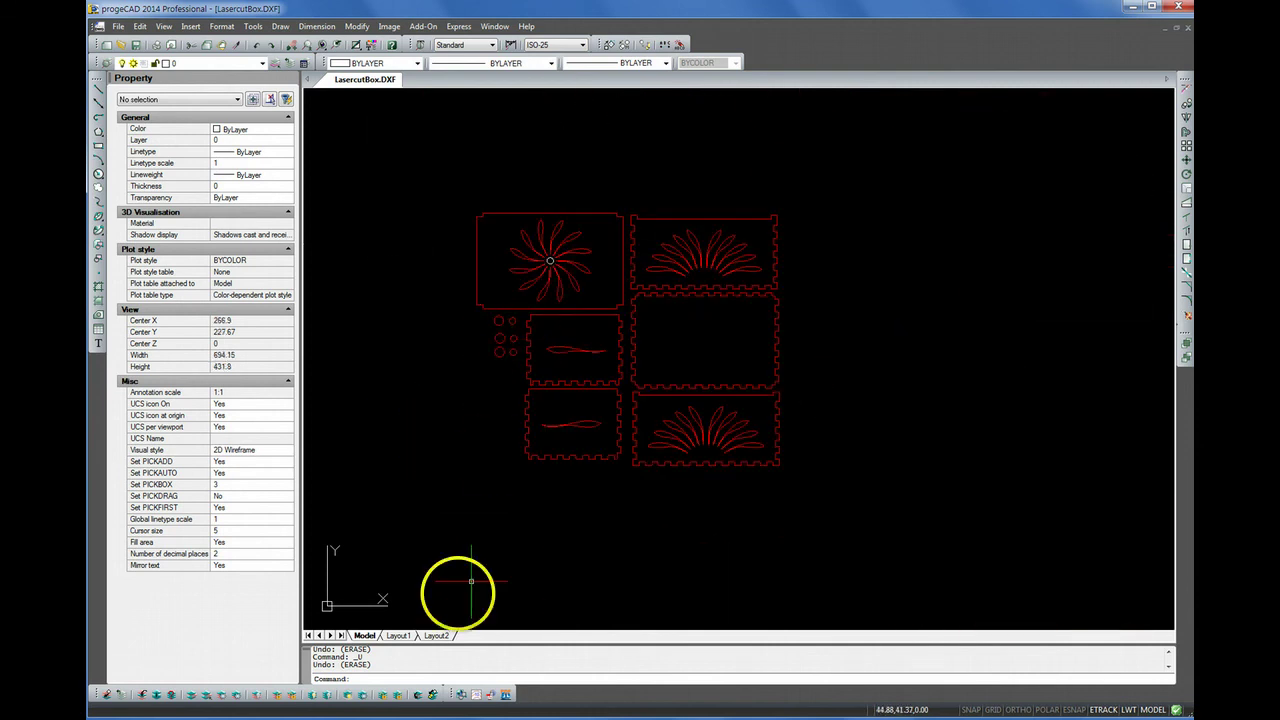
click(368, 678)
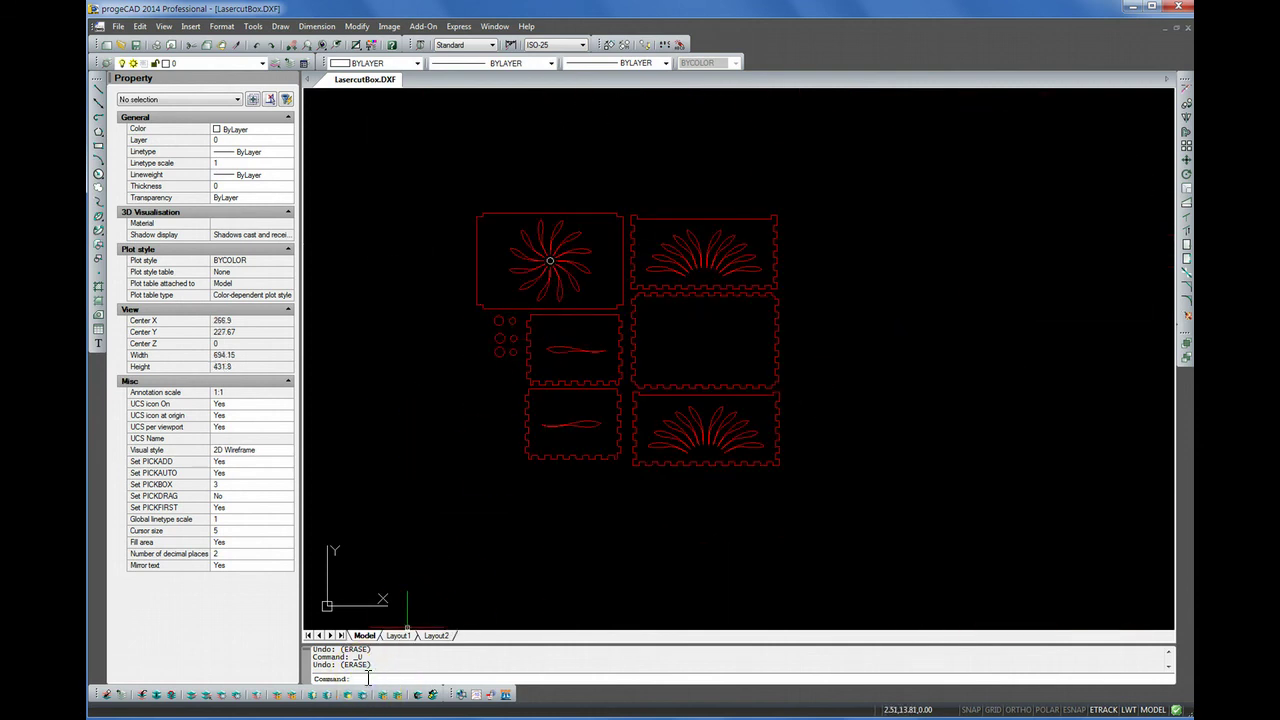
text(overkill)
key(Return)
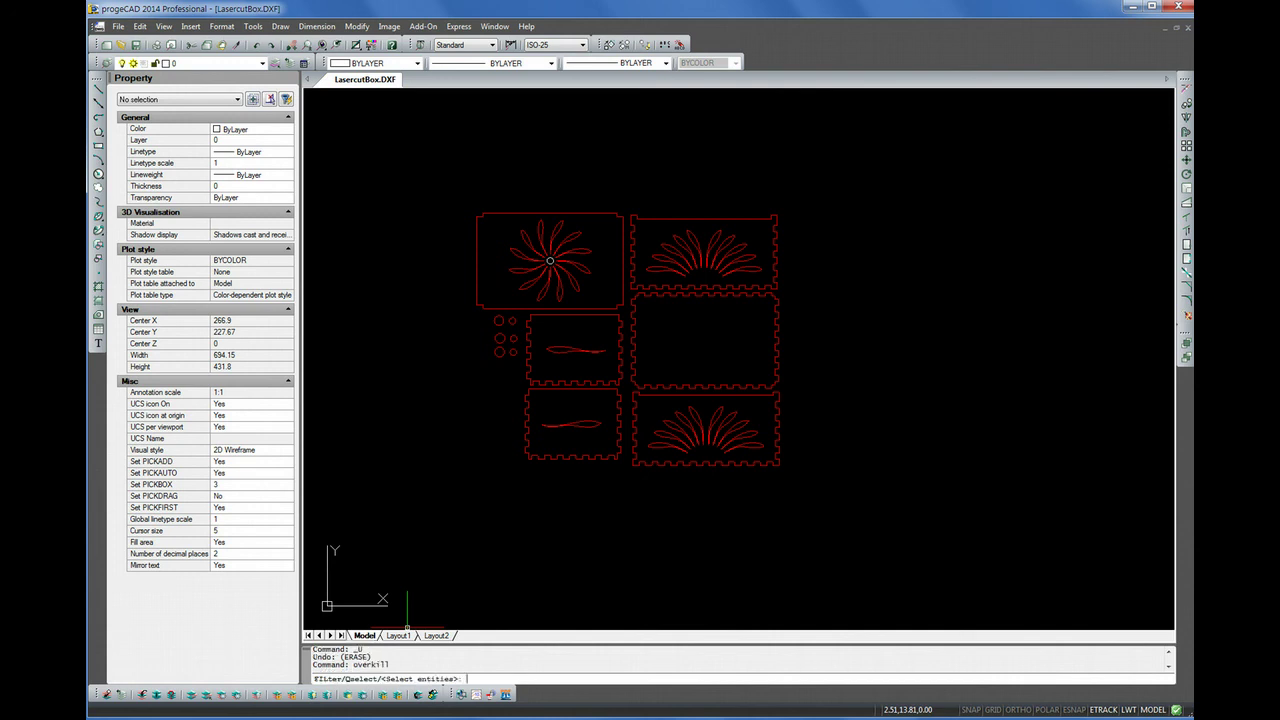
click(443, 177)
click(876, 504)
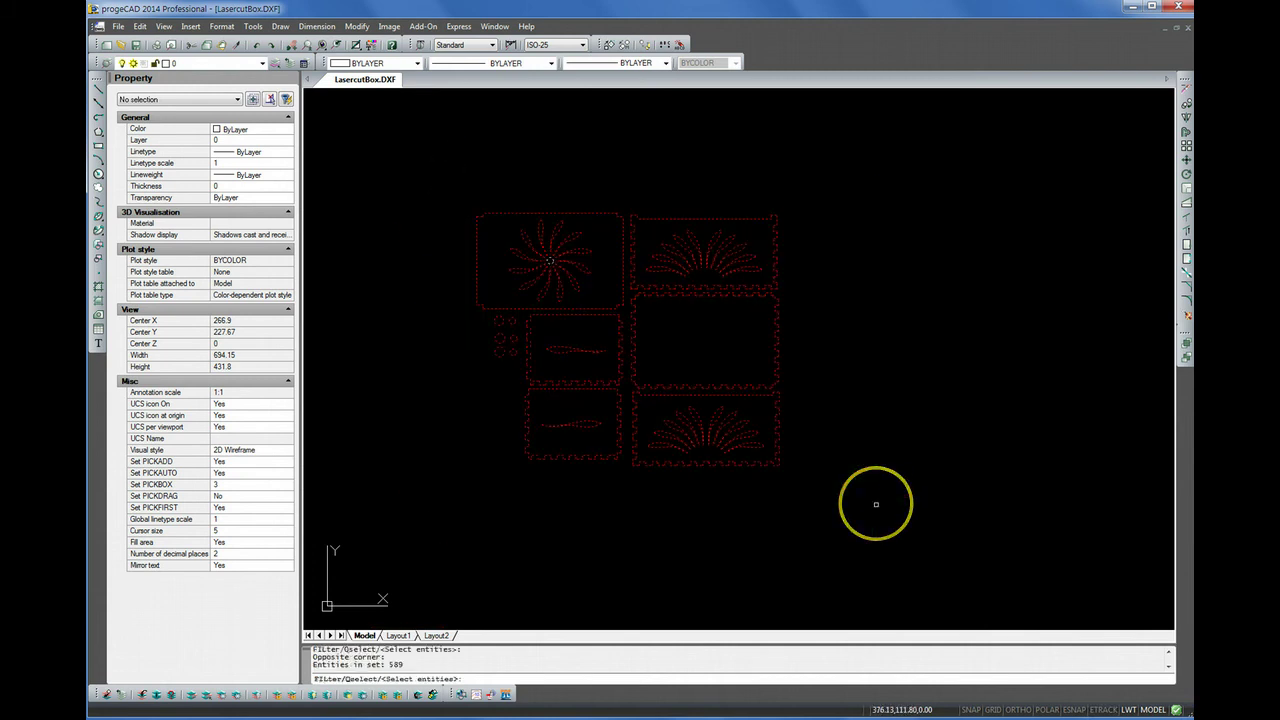
key(Return)
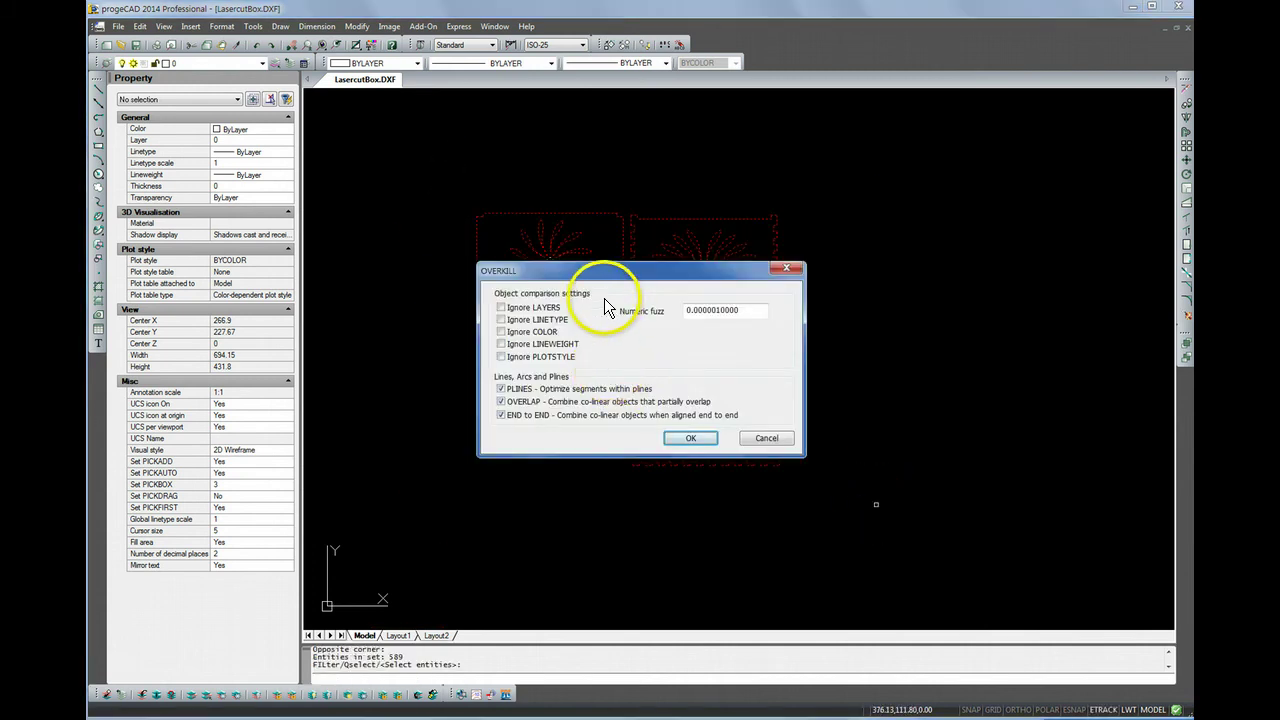
click(677, 436)
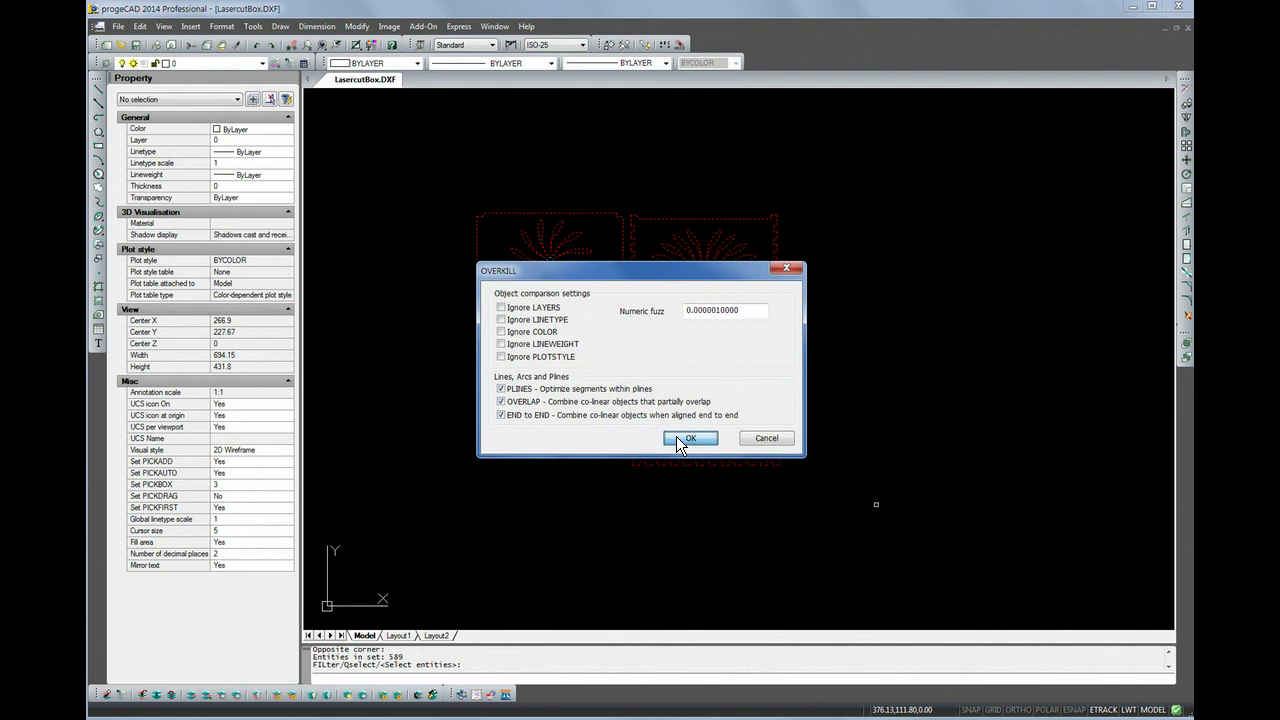
click(680, 438)
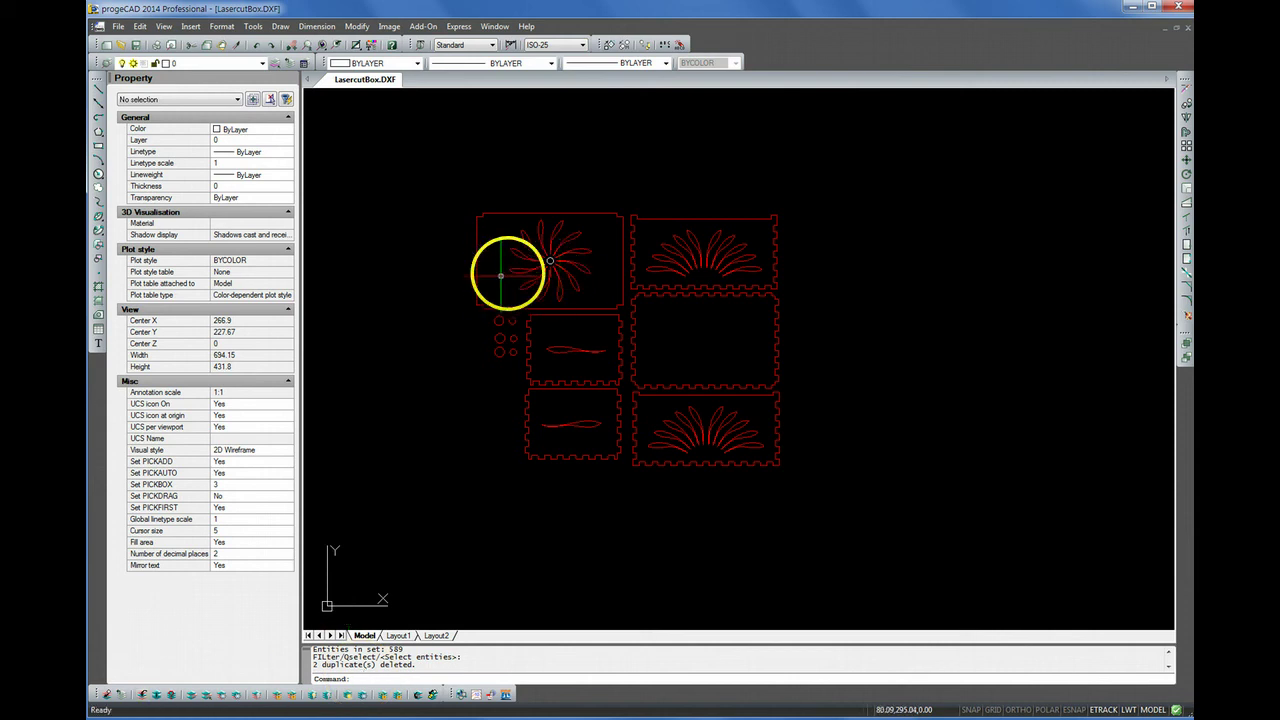
scroll(509, 275, up, 2)
scroll(509, 275, up, 2)
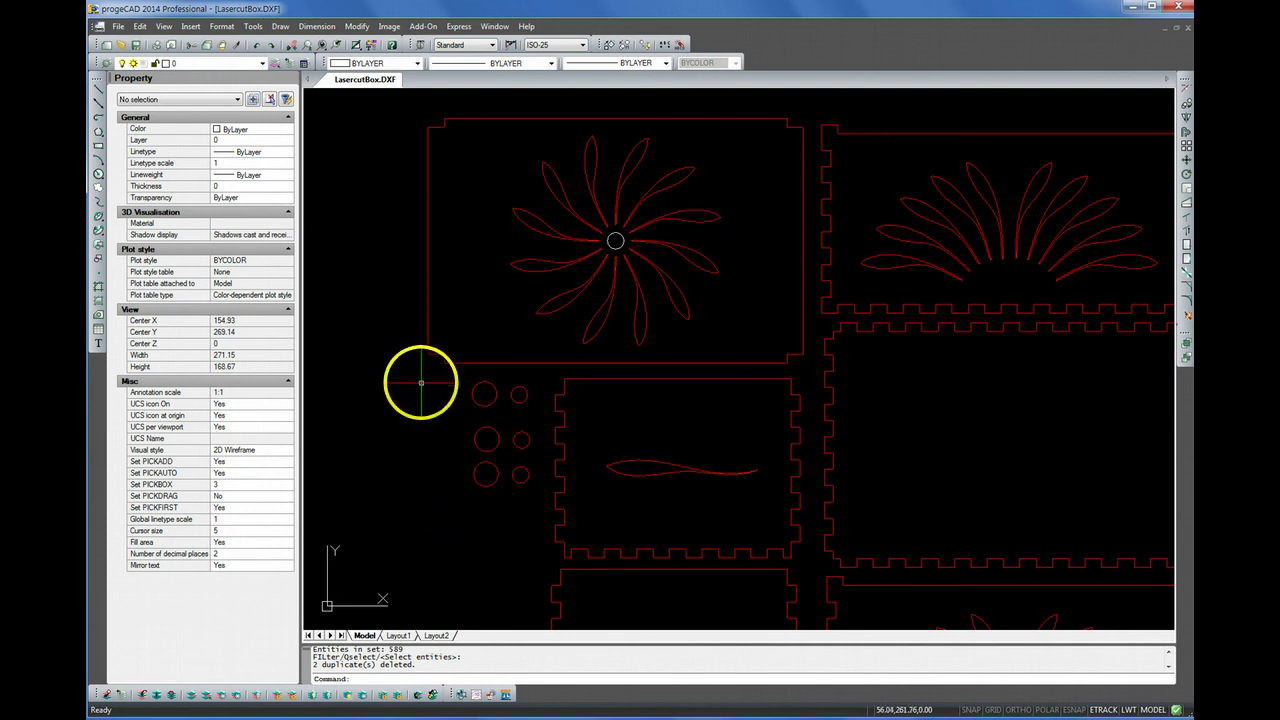
scroll(420, 340, down, 2)
scroll(401, 388, up, 1)
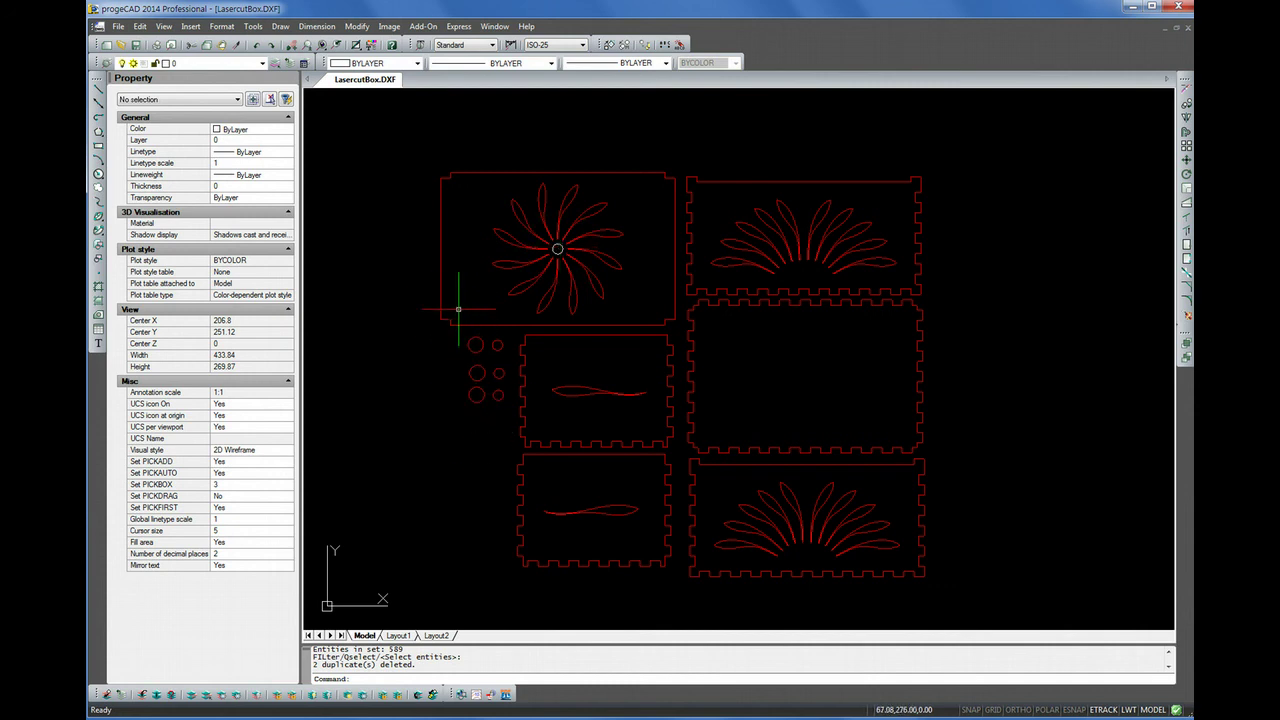
click(616, 62)
click(616, 63)
scroll(729, 394, down, 2)
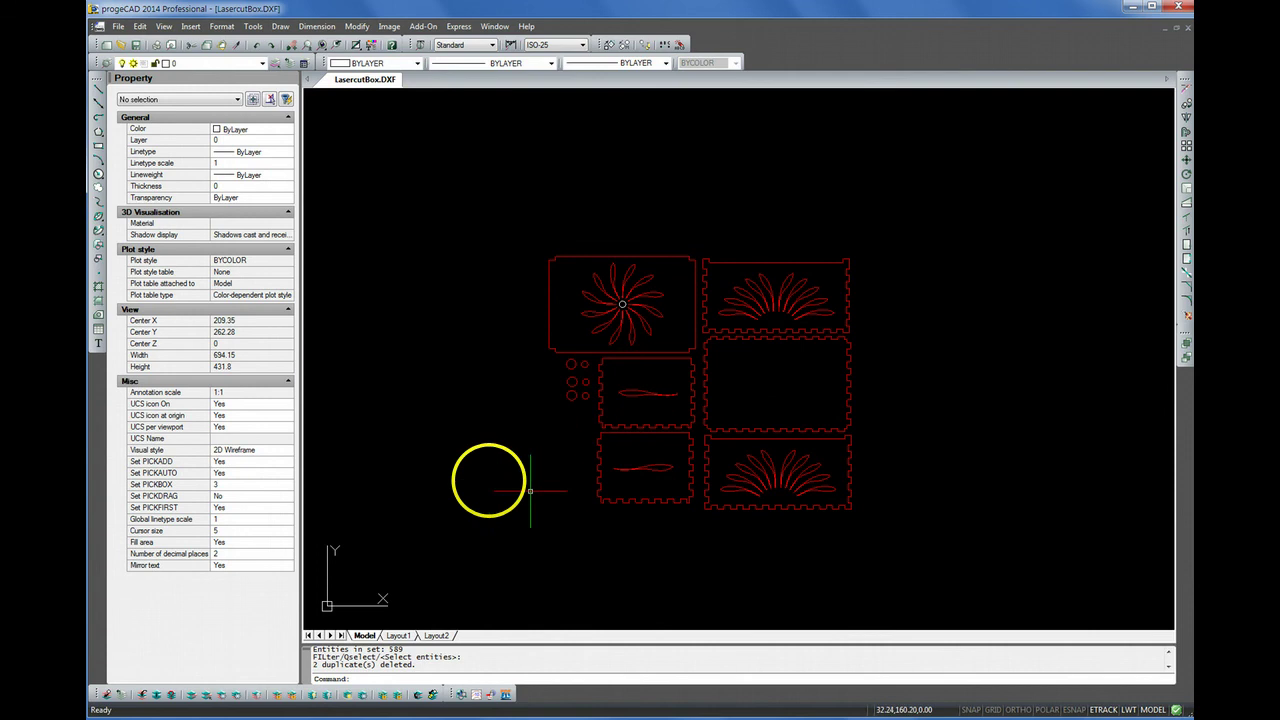
Save the drawing as LasercutBox.dwg in the Box 4 folder, in AutoCAD 2004 (*.dwg) format
click(119, 27)
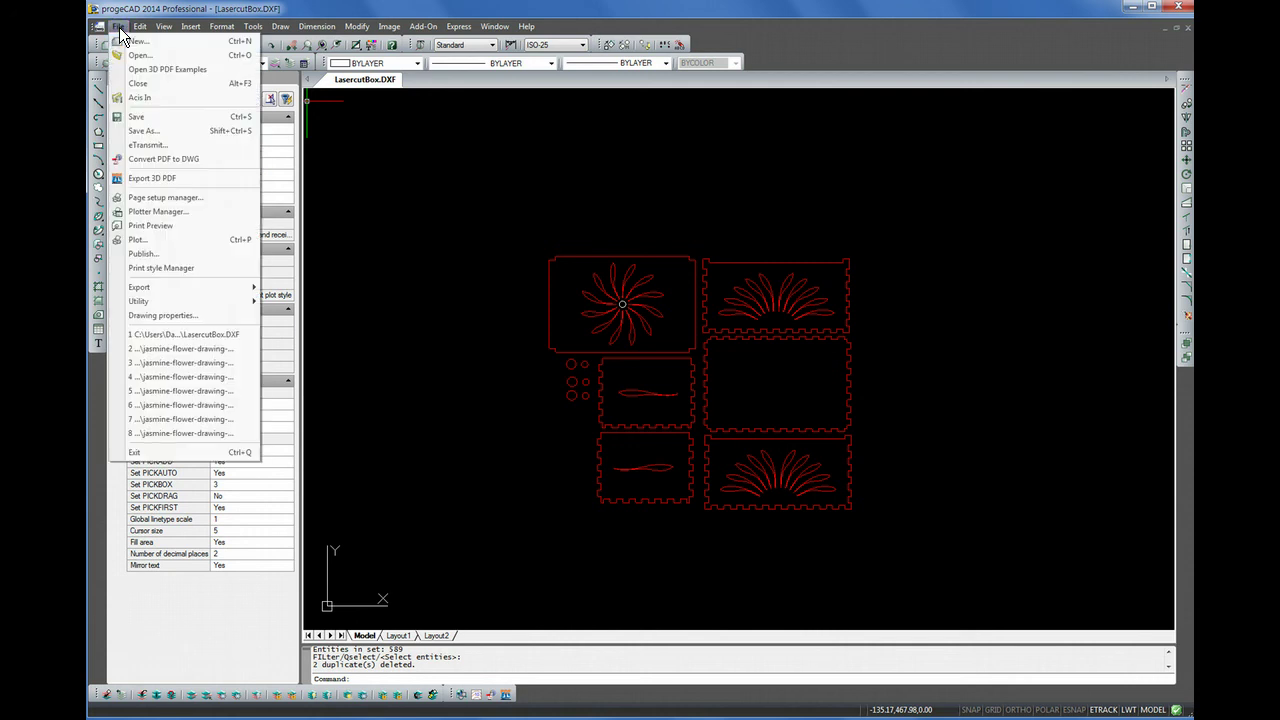
click(172, 130)
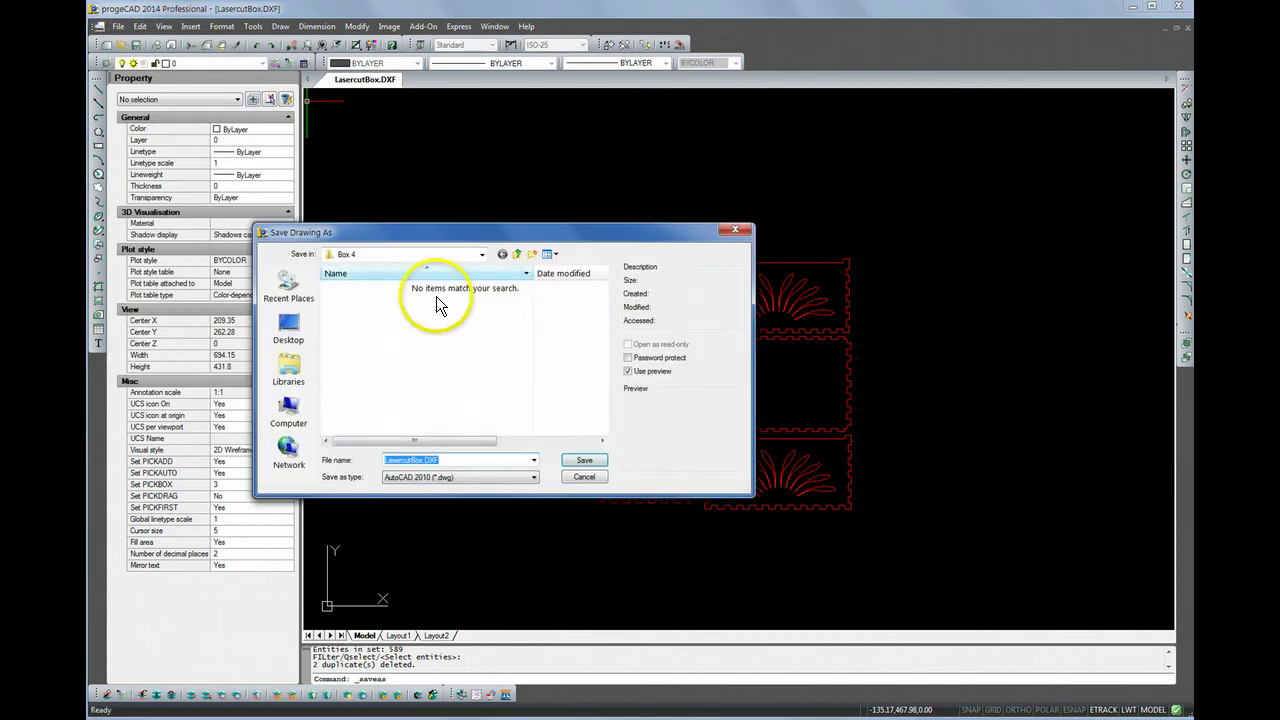
click(460, 476)
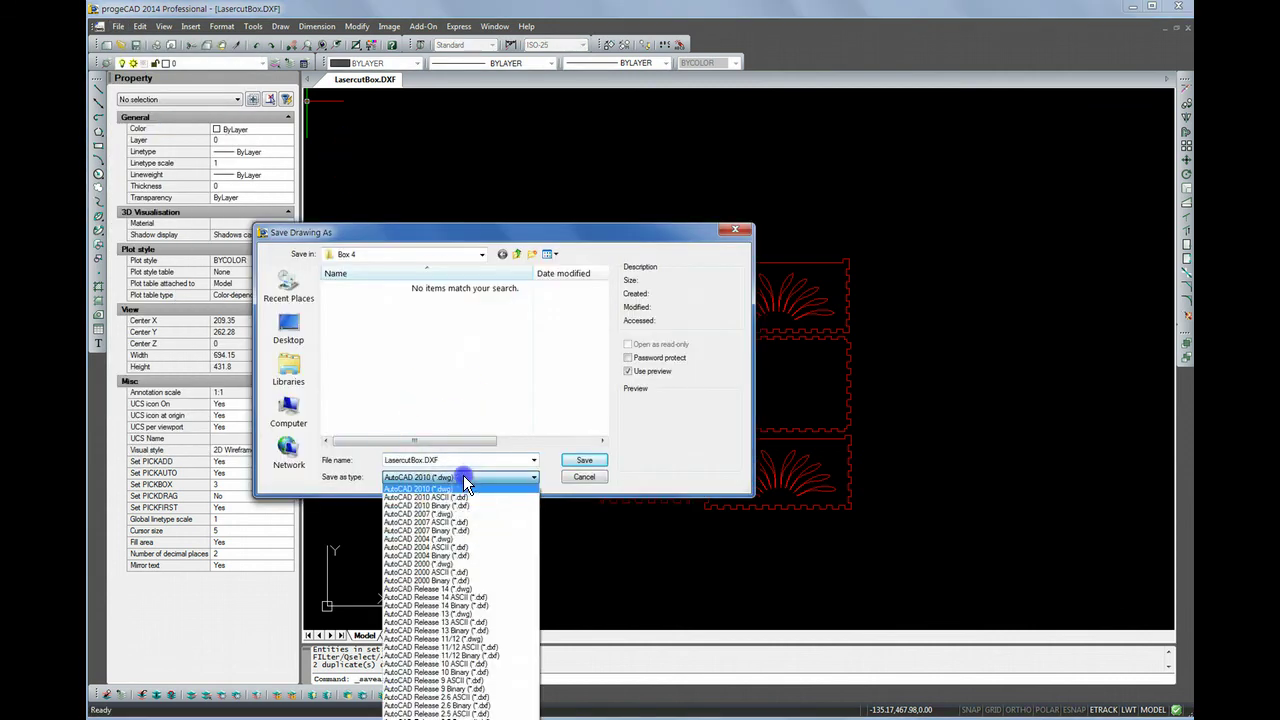
click(463, 541)
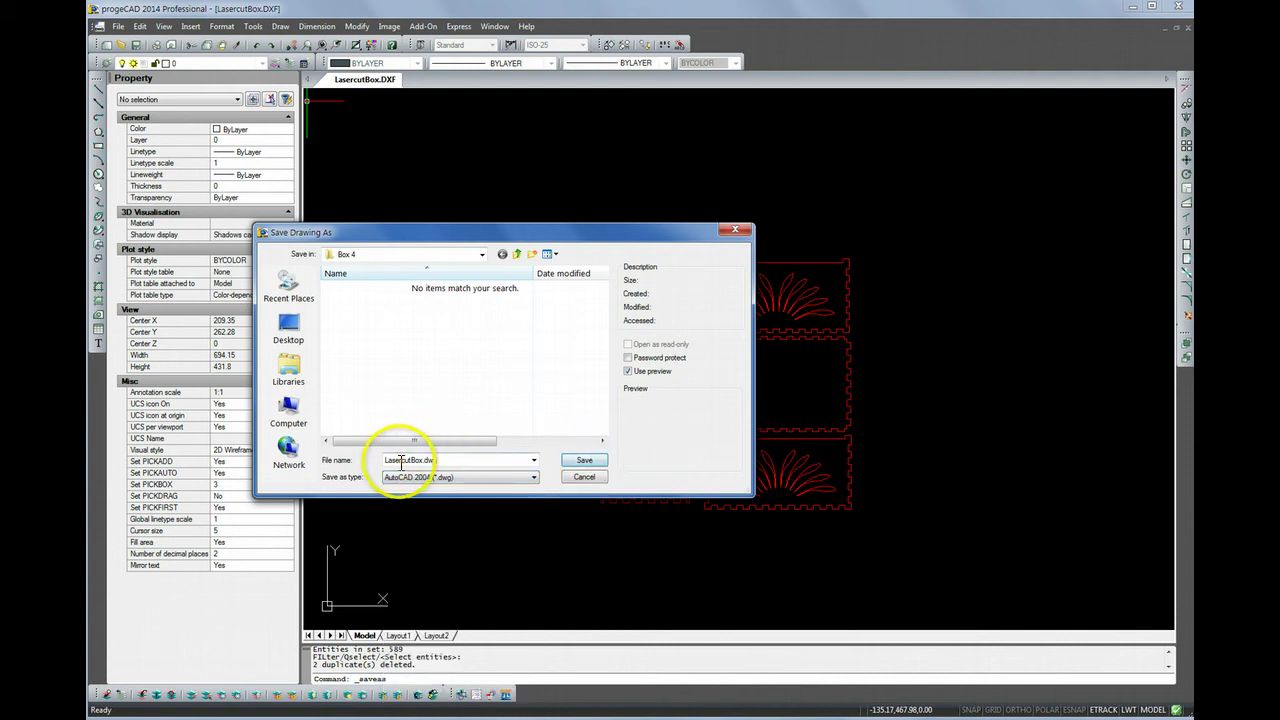
click(586, 461)
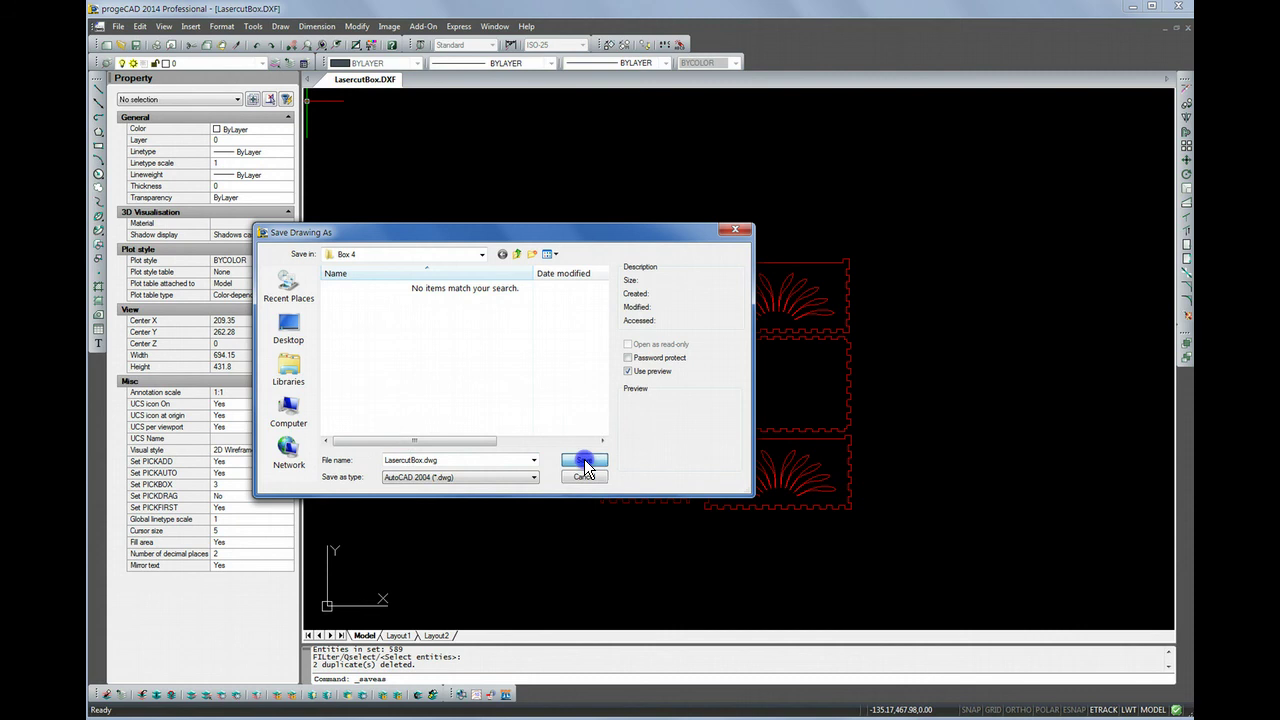